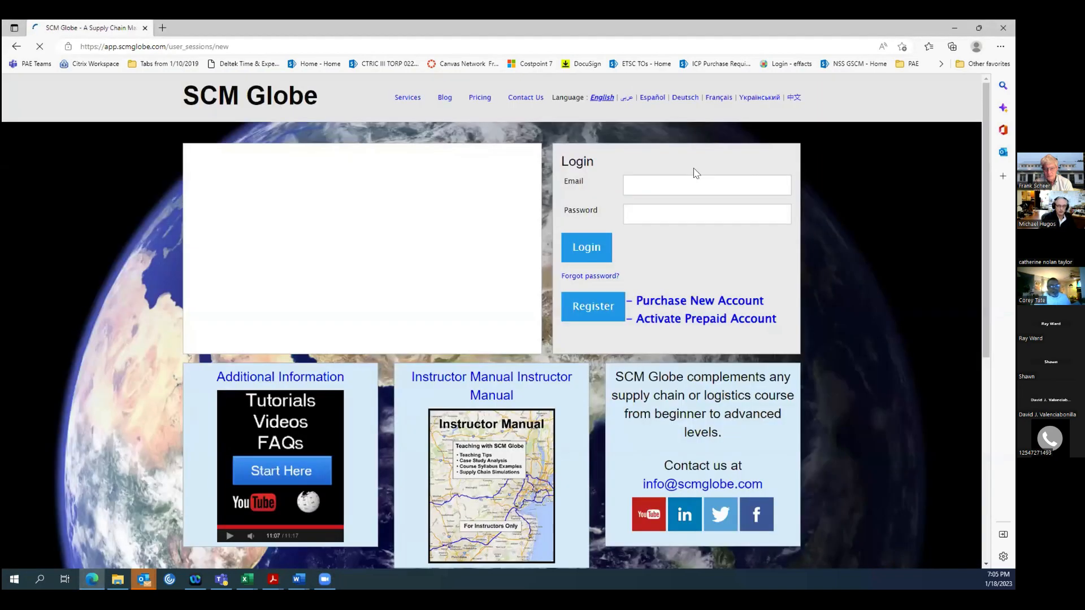
# Return from the login page to the SCM Globe home page and open the Getting Started guide.
pyautogui.click(646, 180)
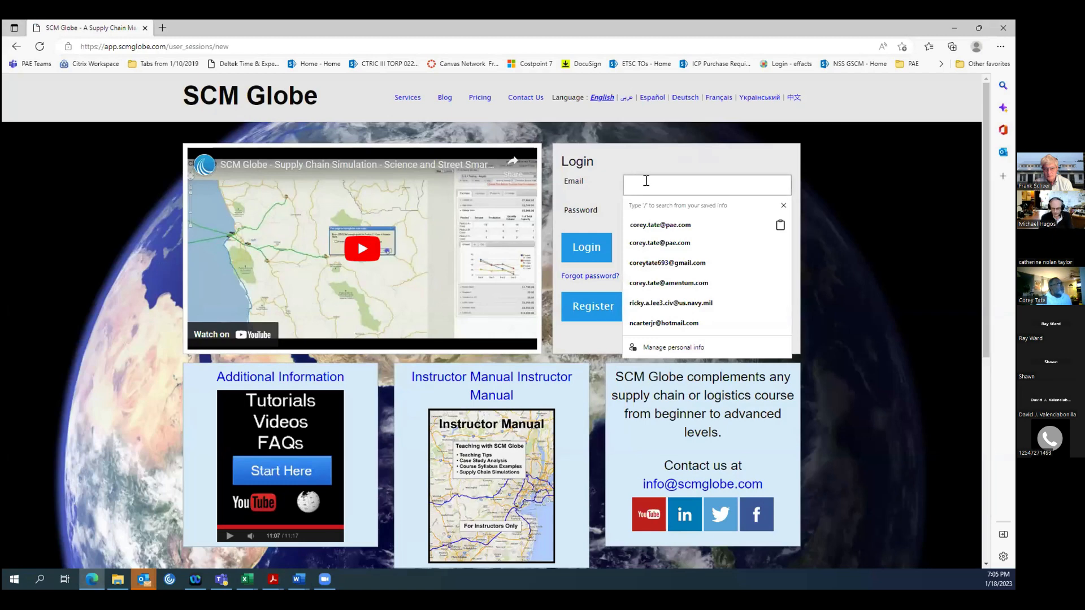
pyautogui.click(16, 47)
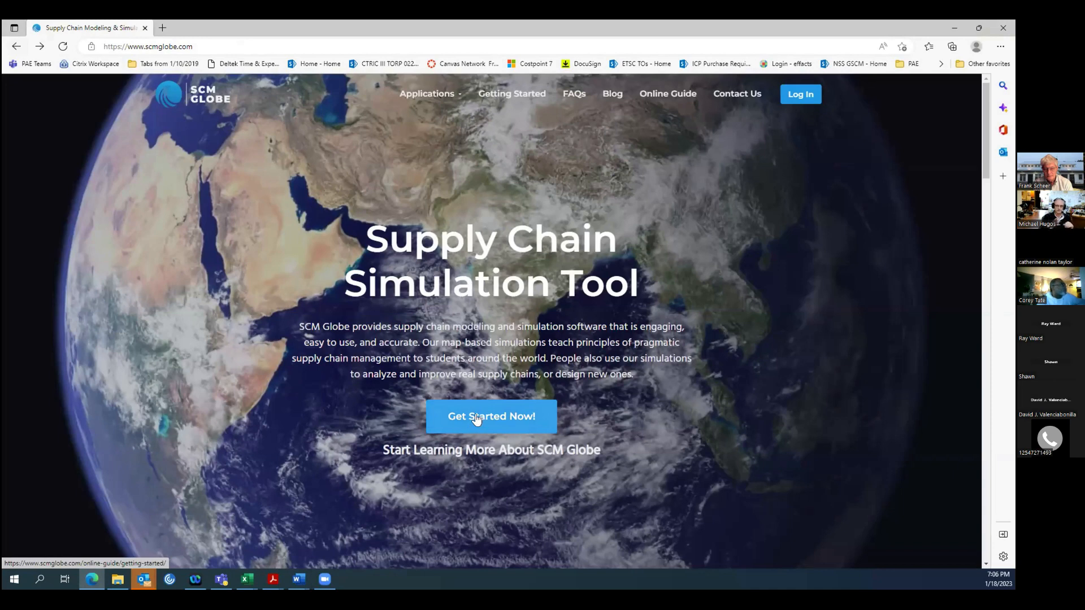
pyautogui.click(477, 419)
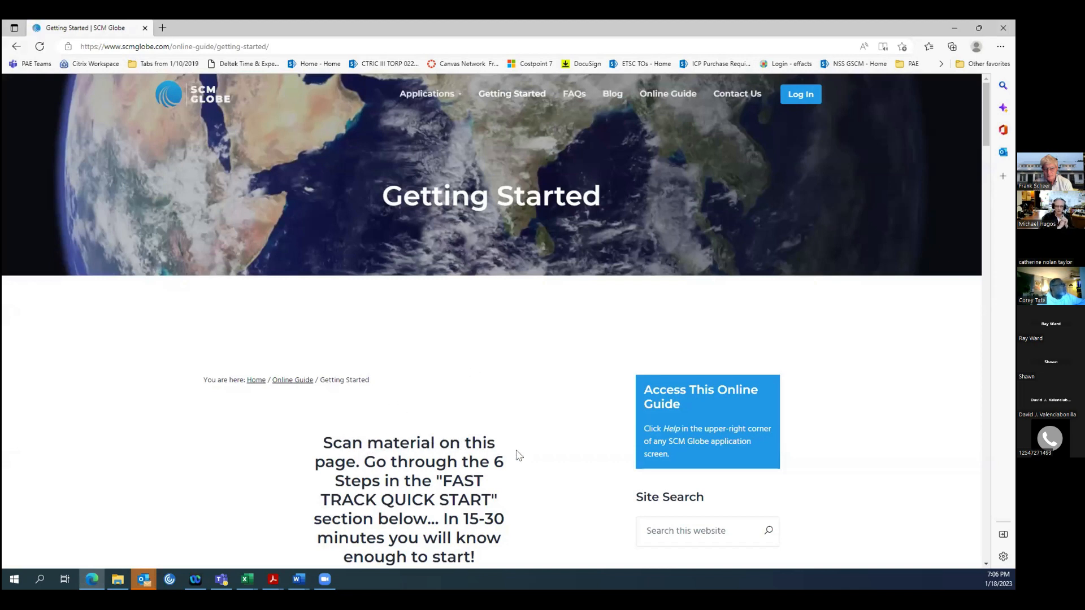
# Read the Getting Started page from the introduction through the four supply chain entities to the Fast Track Quick Start steps.
pyautogui.scroll(-3, 449, 466)
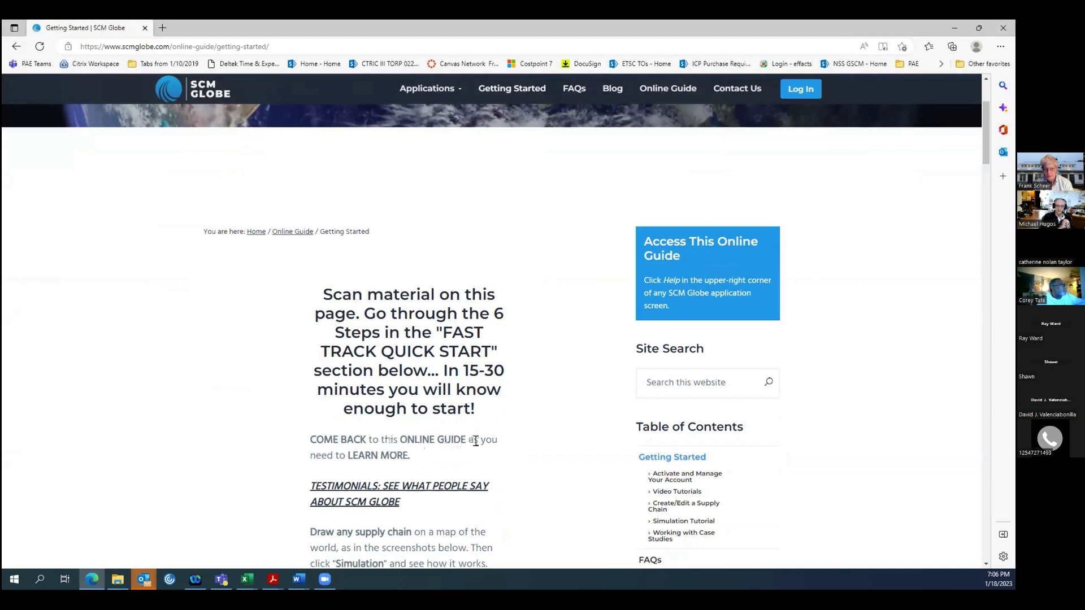
pyautogui.scroll(-4, 448, 440)
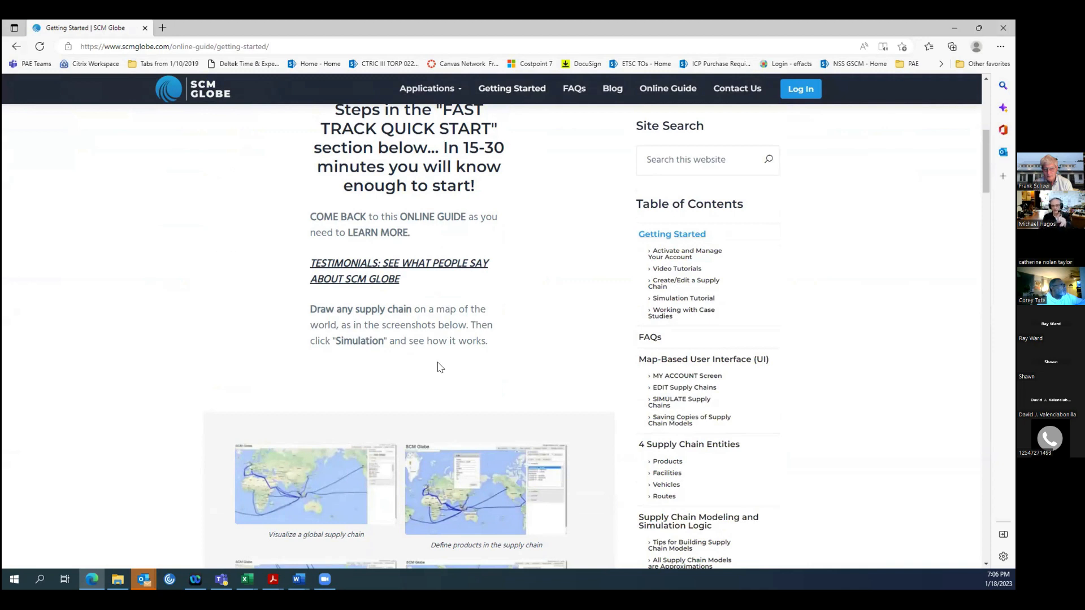
pyautogui.scroll(1, 438, 368)
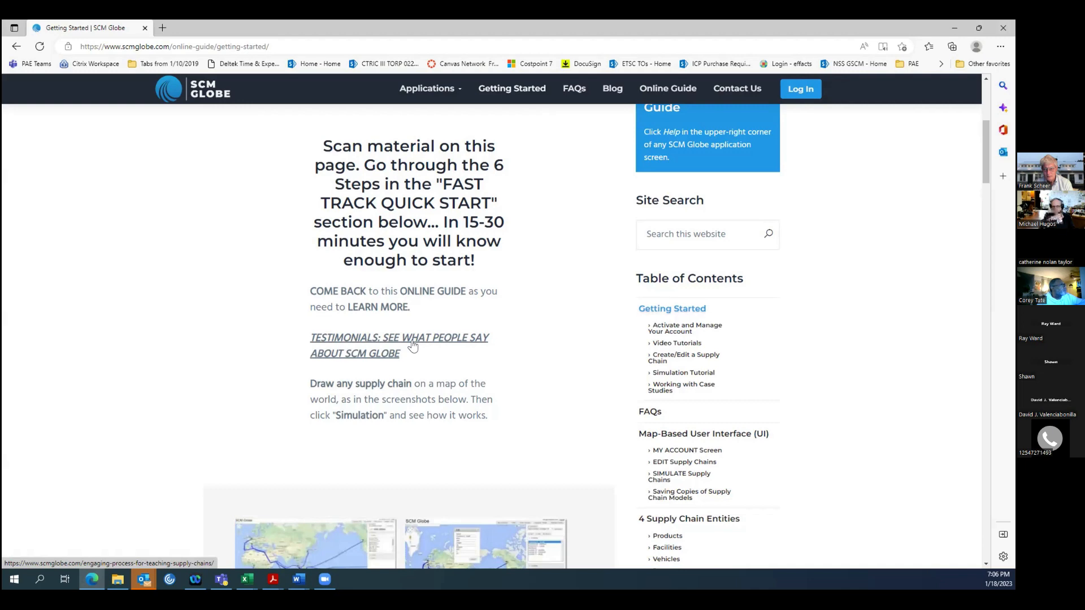
pyautogui.scroll(-8, 412, 346)
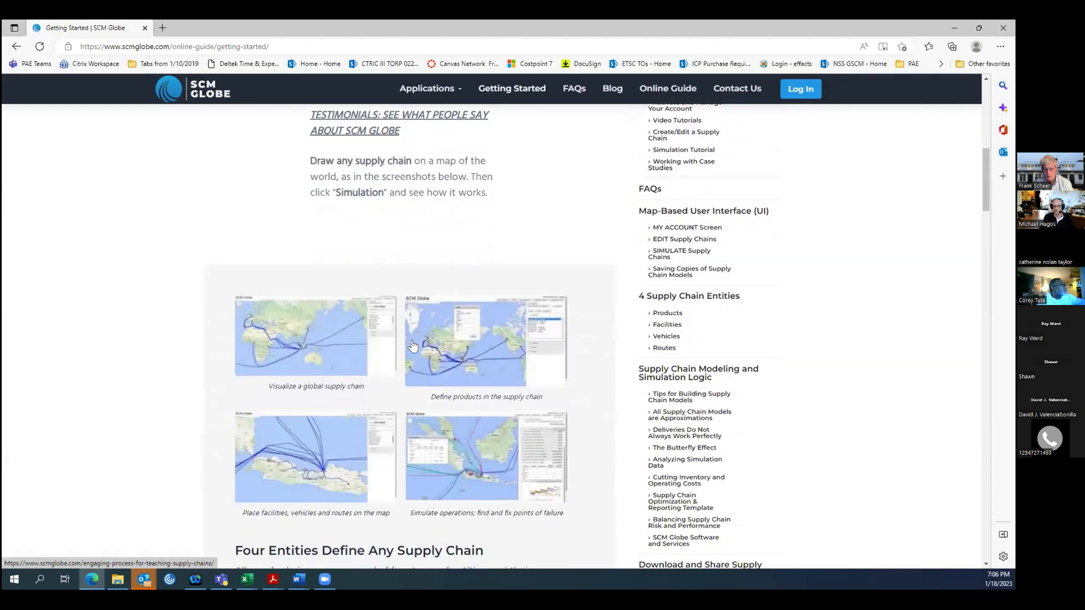
pyautogui.scroll(-4, 413, 345)
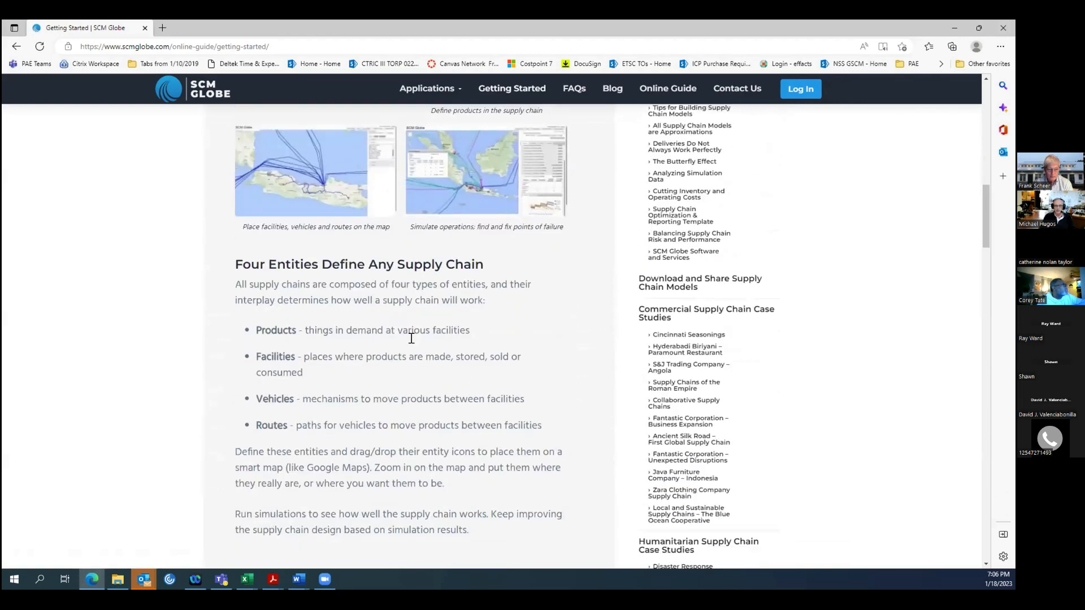
pyautogui.scroll(-3, 411, 338)
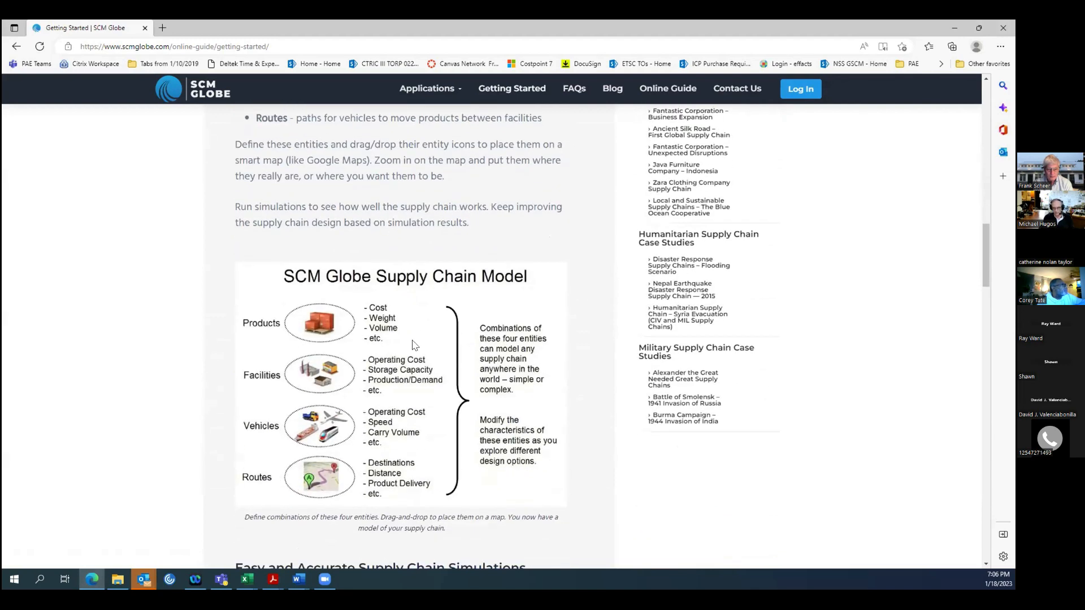
pyautogui.scroll(-5, 412, 346)
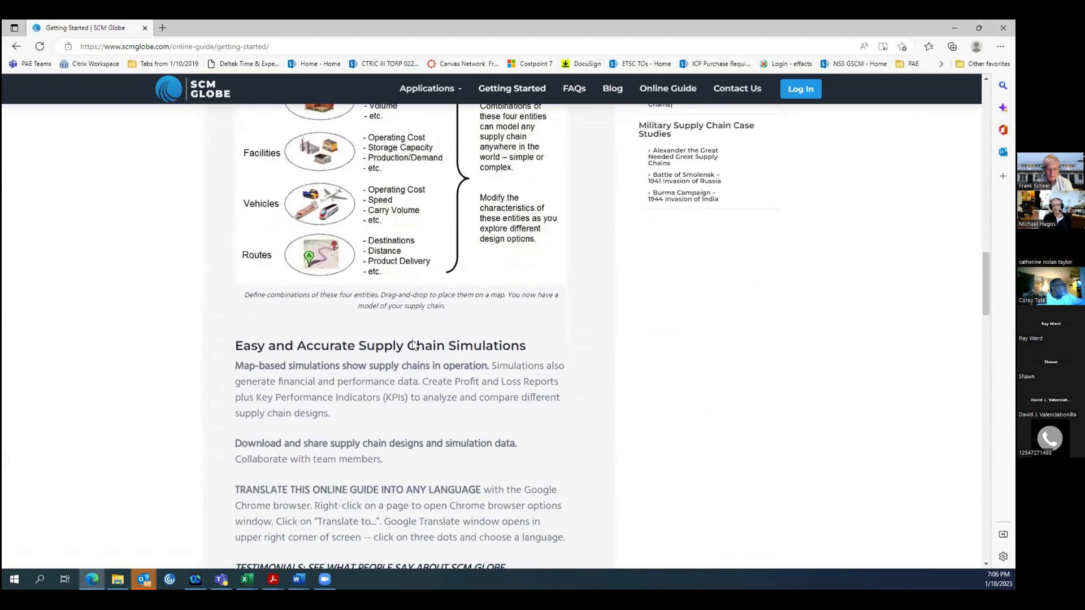
pyautogui.scroll(-6, 413, 345)
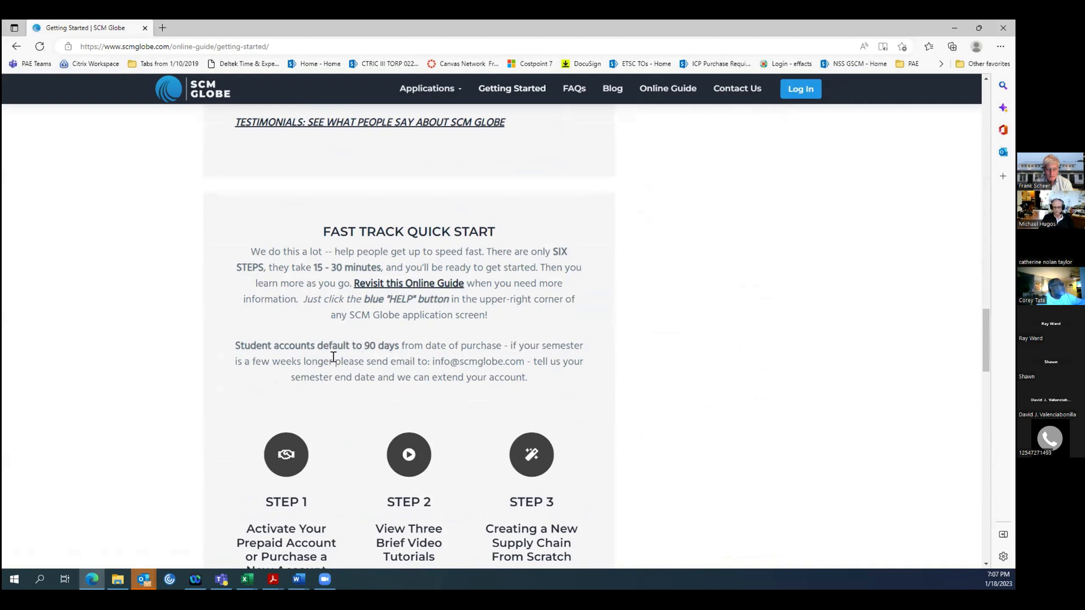
pyautogui.scroll(-4, 316, 481)
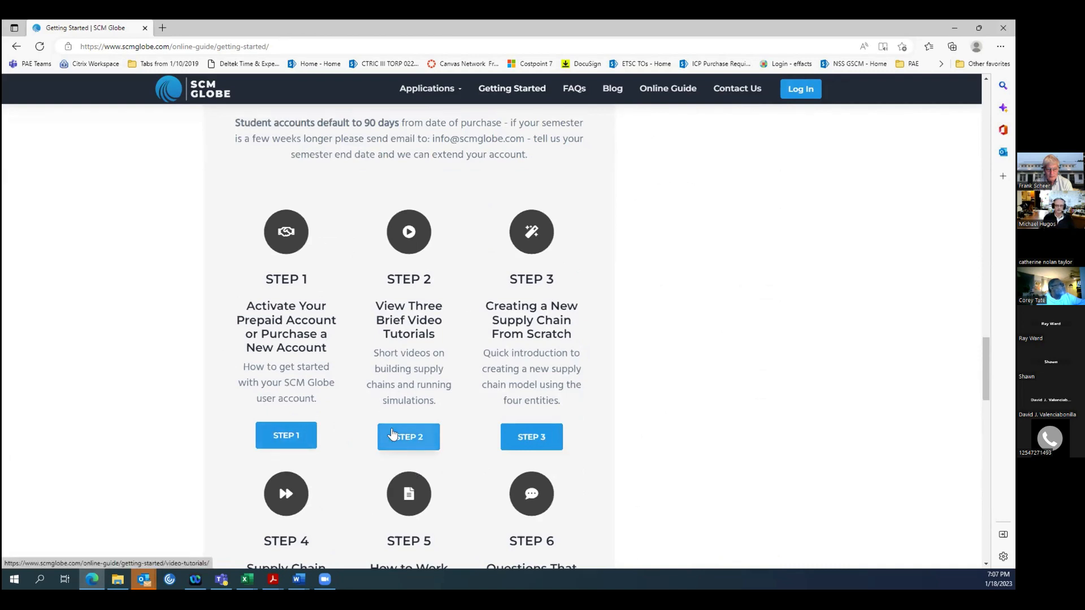
# Open Step 1 of the Fast Track Quick Start and read how to activate a prepaid account and fill out the registration form.
pyautogui.click(279, 438)
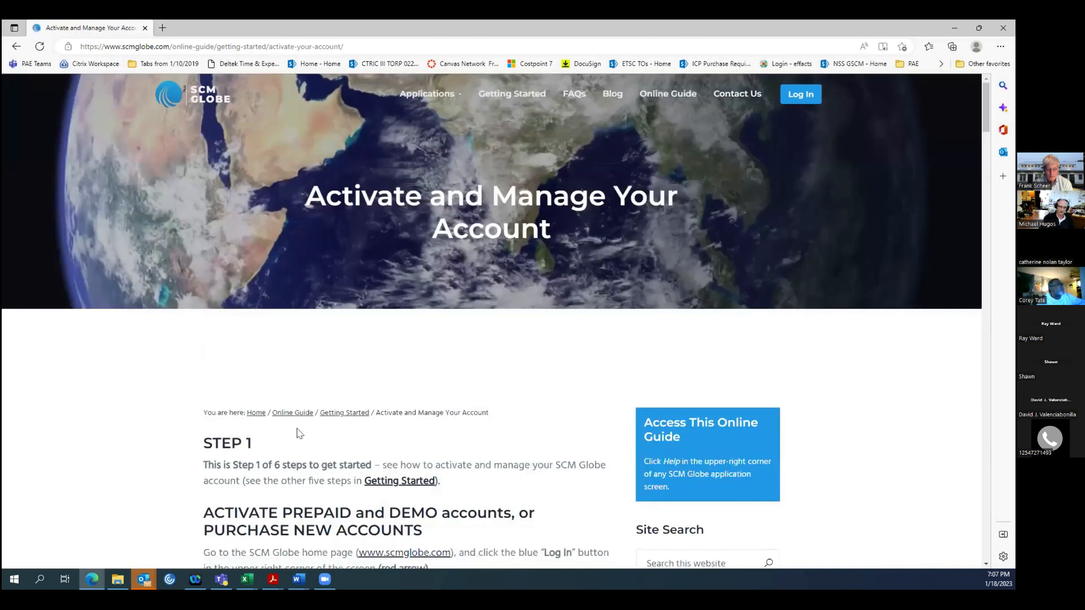
pyautogui.scroll(-2, 349, 405)
pyautogui.scroll(-2, 349, 406)
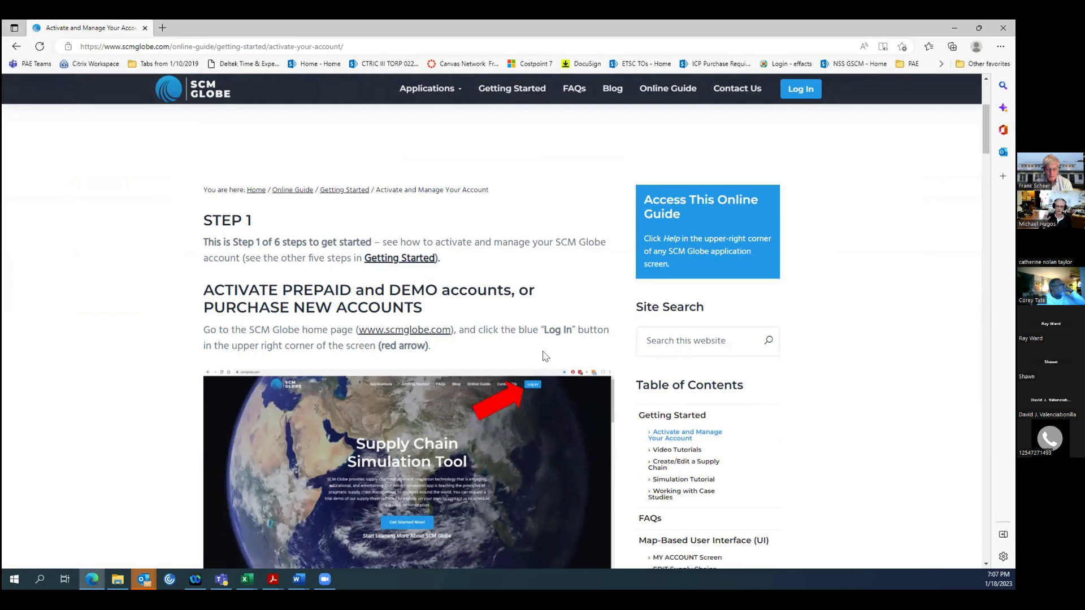
pyautogui.scroll(-2, 544, 357)
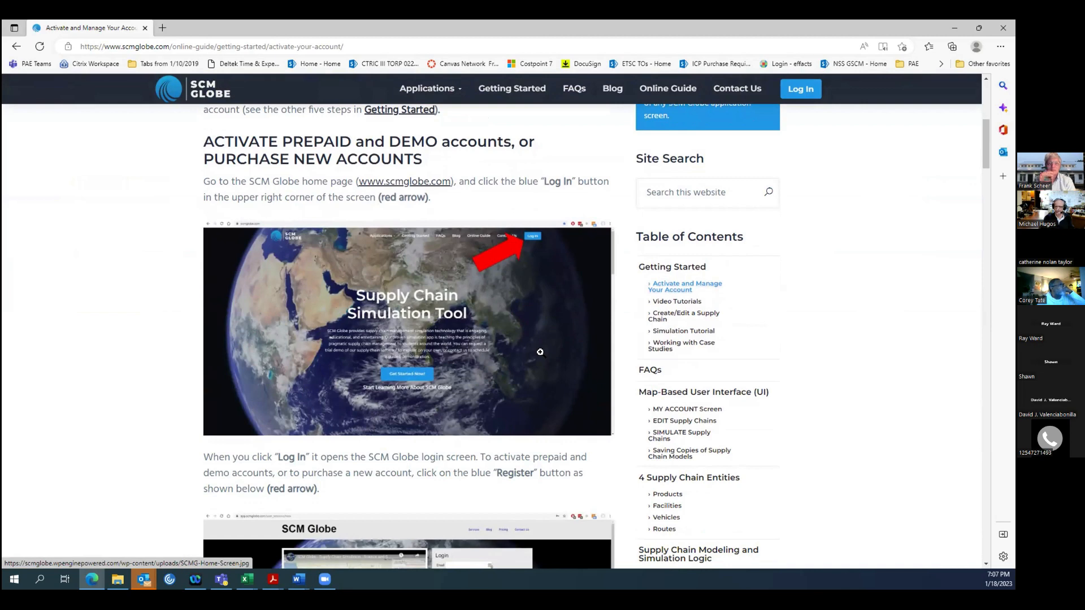
pyautogui.scroll(-1, 540, 352)
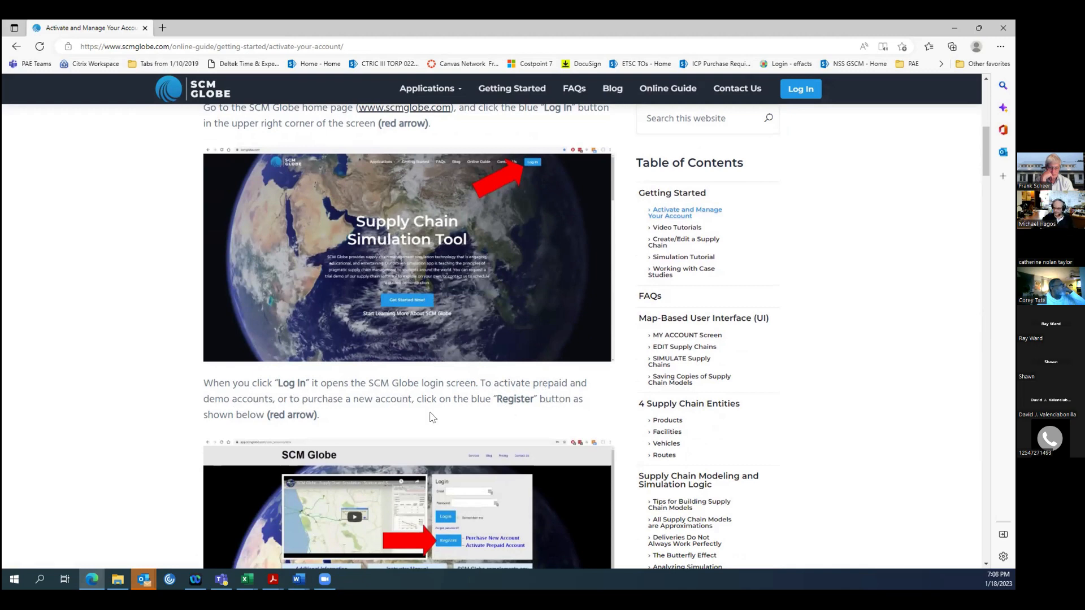
pyautogui.scroll(-2, 429, 415)
pyautogui.scroll(-1, 429, 413)
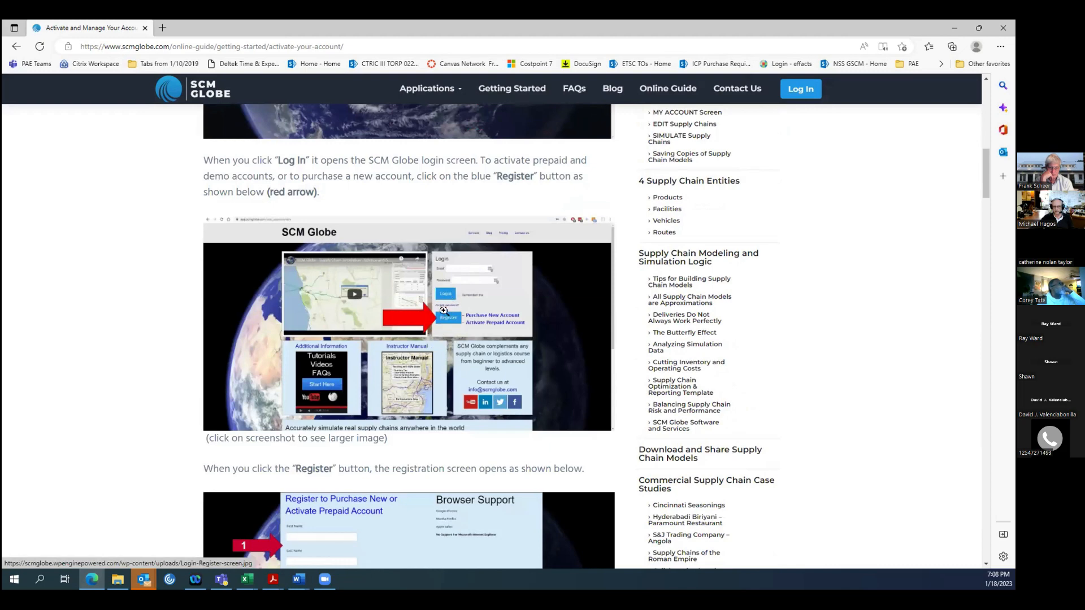
pyautogui.scroll(5, 474, 325)
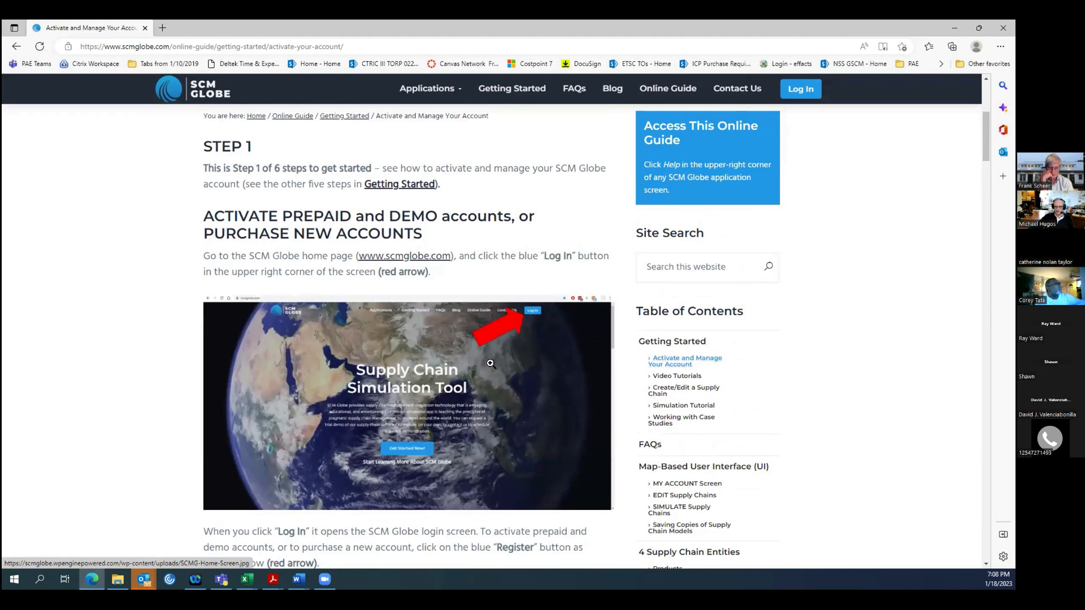
pyautogui.scroll(-1, 492, 361)
pyautogui.scroll(-4, 491, 361)
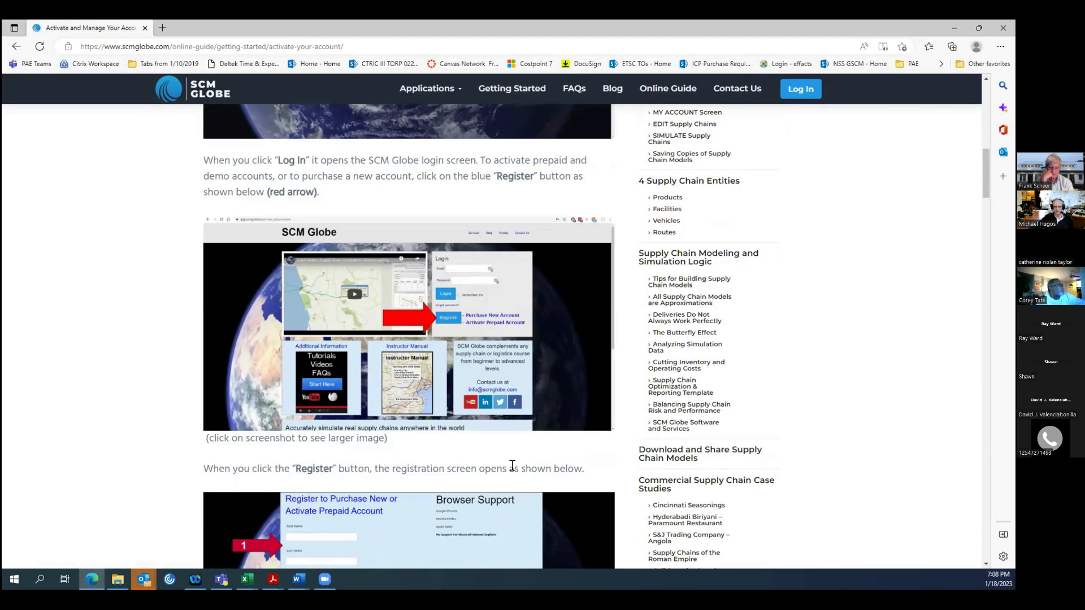
pyautogui.scroll(-4, 512, 465)
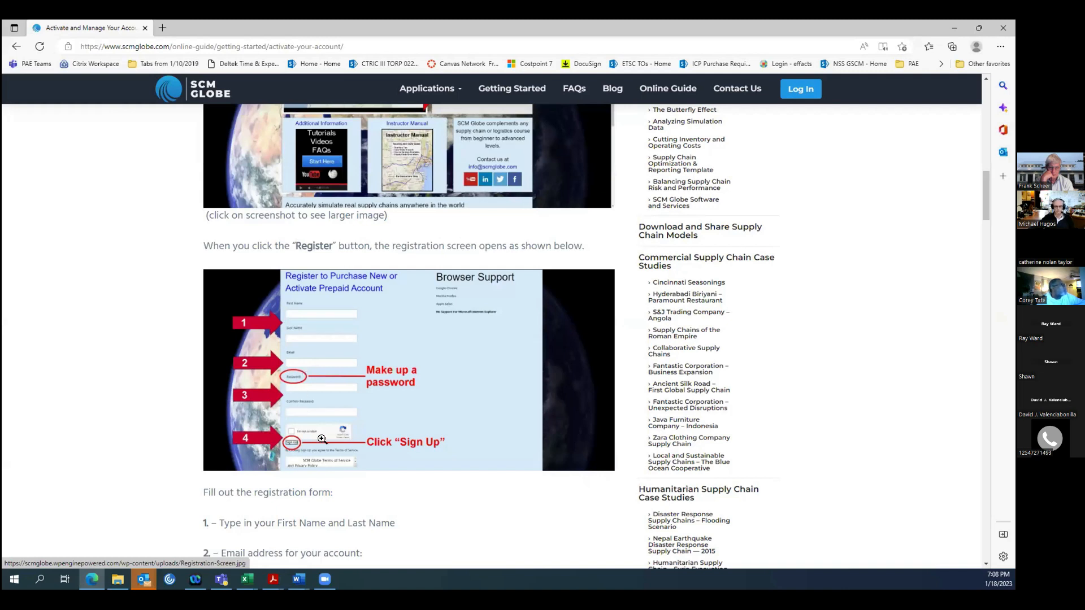
pyautogui.scroll(-3, 367, 449)
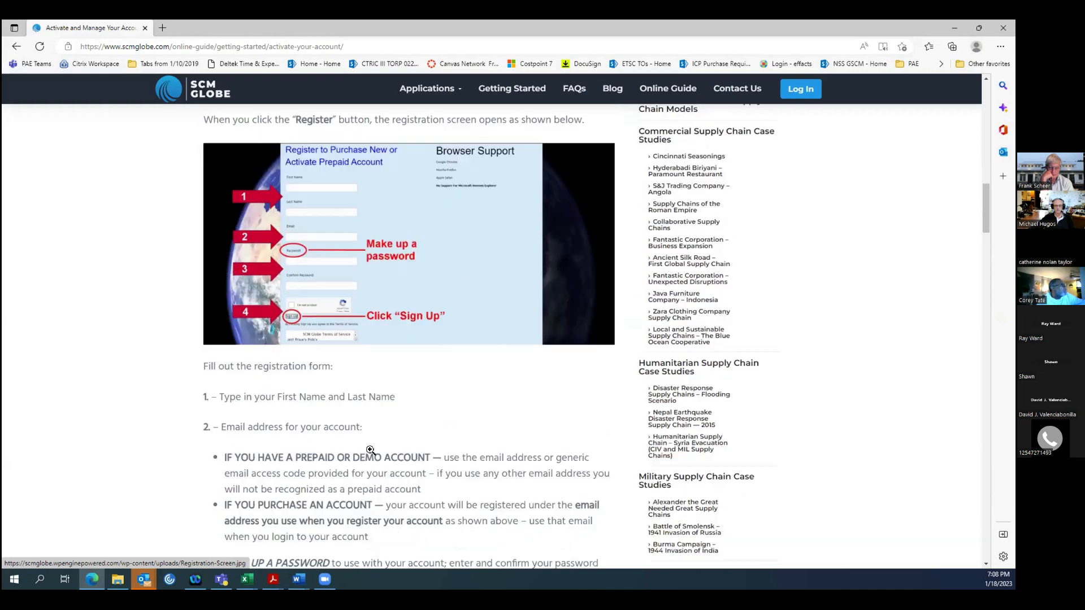
pyautogui.scroll(-1, 249, 394)
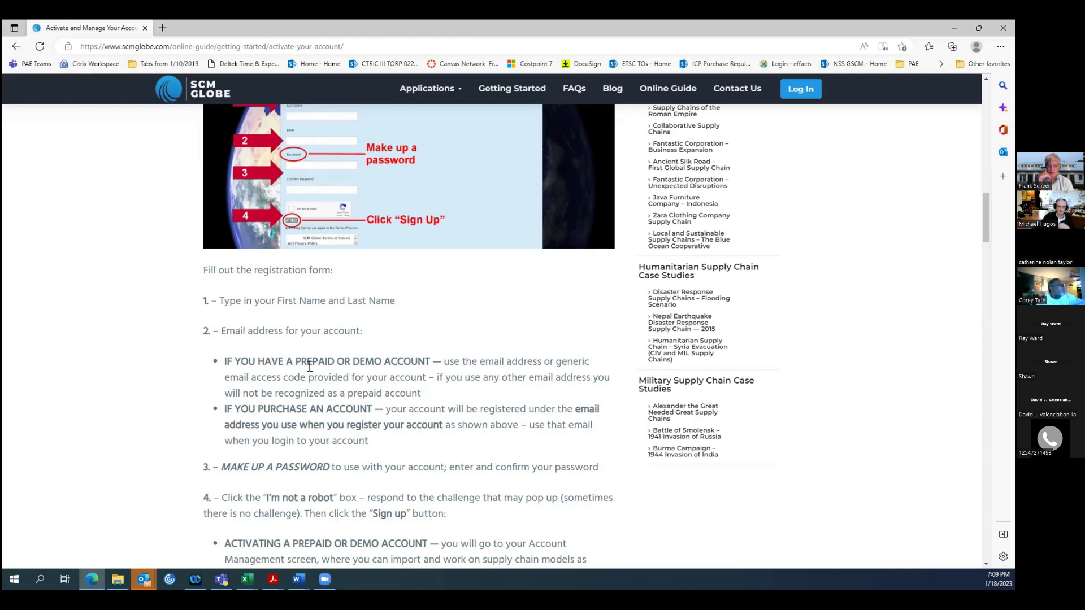
# Open the account registration form from the login page and fill in the registrant's first name, last name and e-mail address.
pyautogui.click(802, 91)
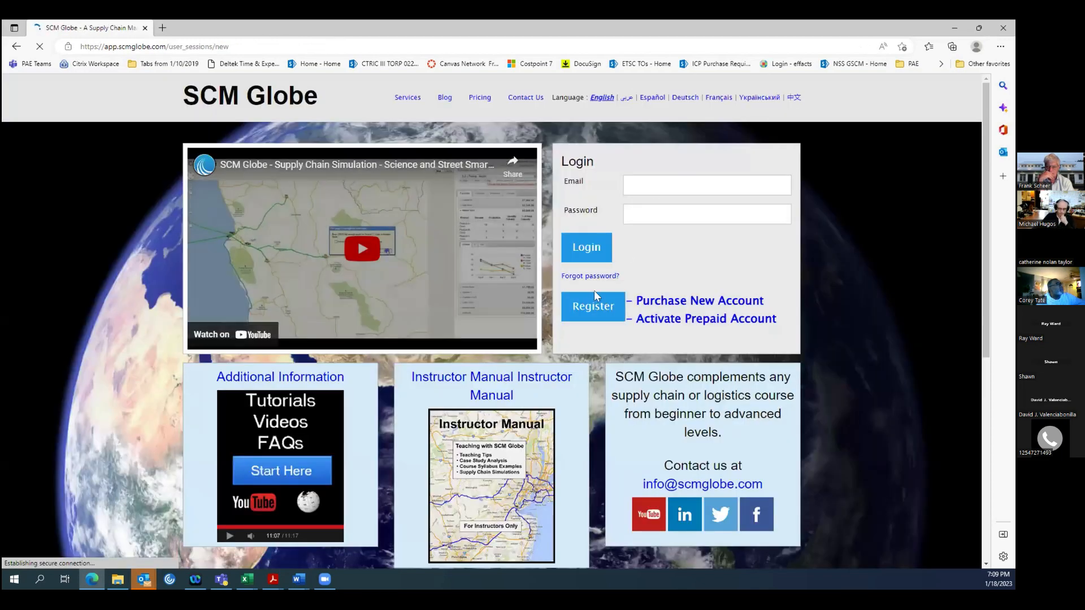
pyautogui.click(594, 295)
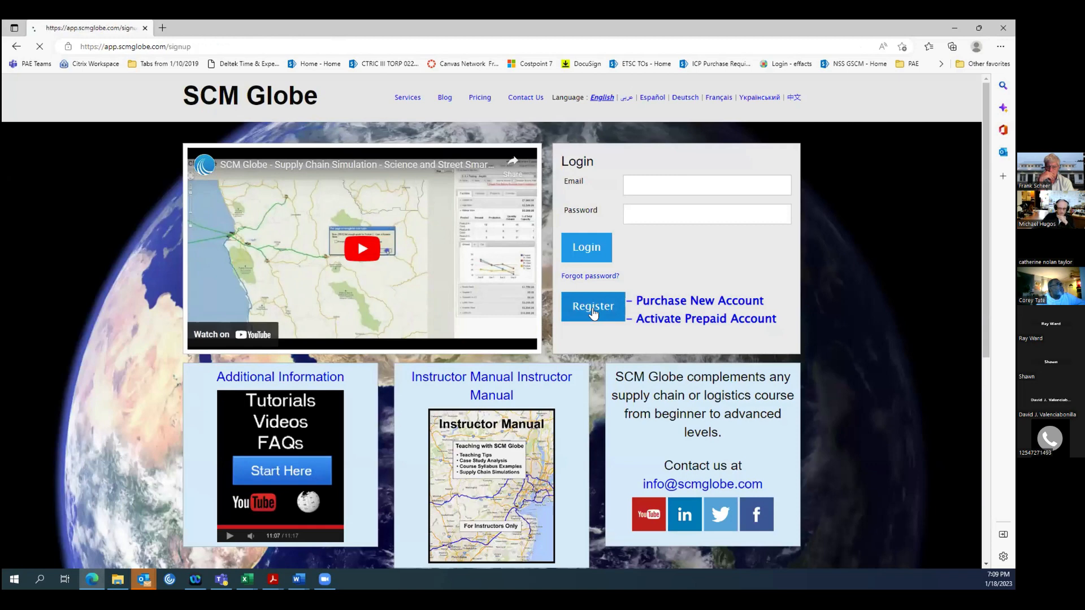
pyautogui.click(345, 195)
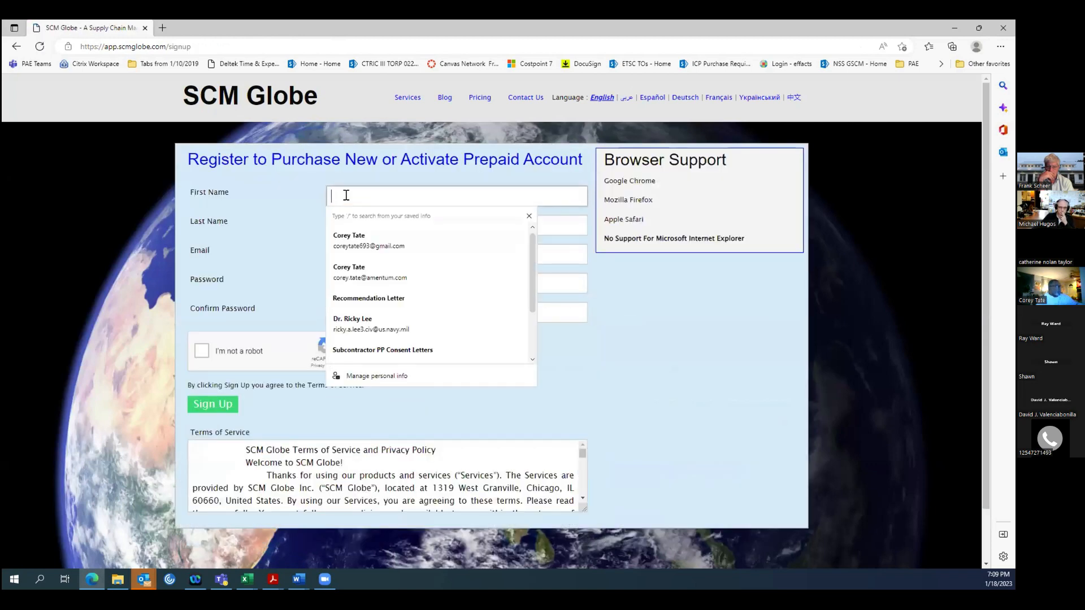
pyautogui.press('Tab')
pyautogui.press('Tab')
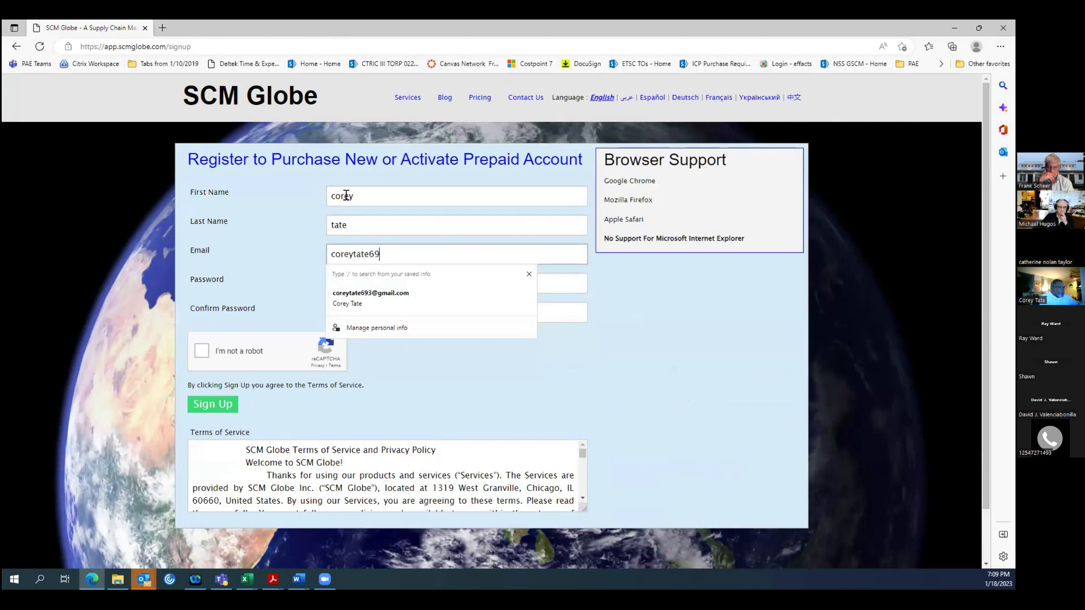
pyautogui.press('Tab')
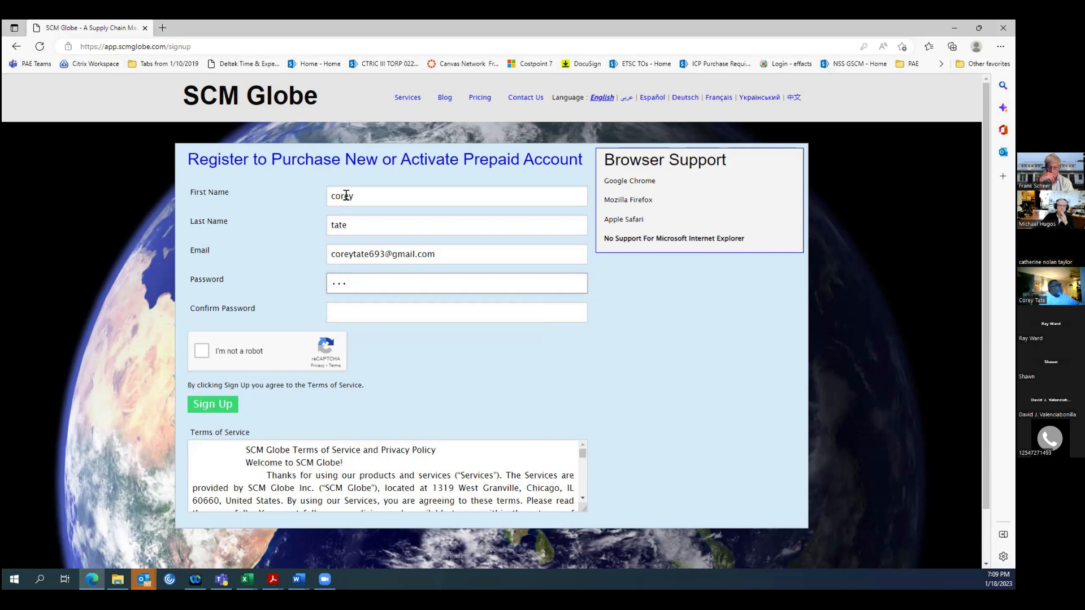
# Enter the account password and repeat it in the password confirmation.
pyautogui.write('*')
pyautogui.click(349, 308)
pyautogui.write('***')
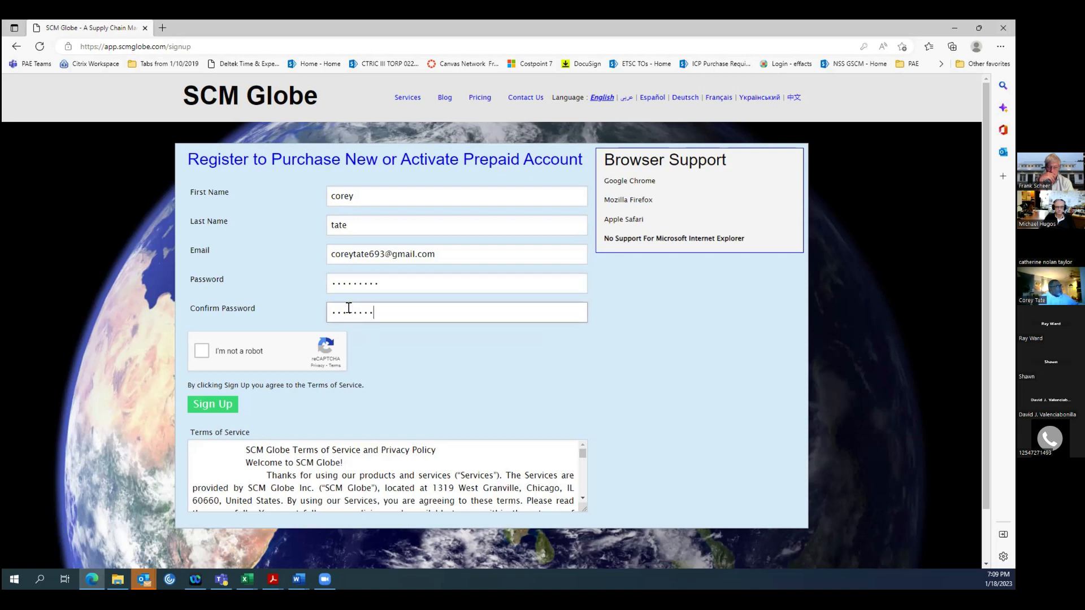
pyautogui.write('******')
# Start the "I'm not a robot" check and submit the images containing crosswalks for verification.
pyautogui.click(202, 351)
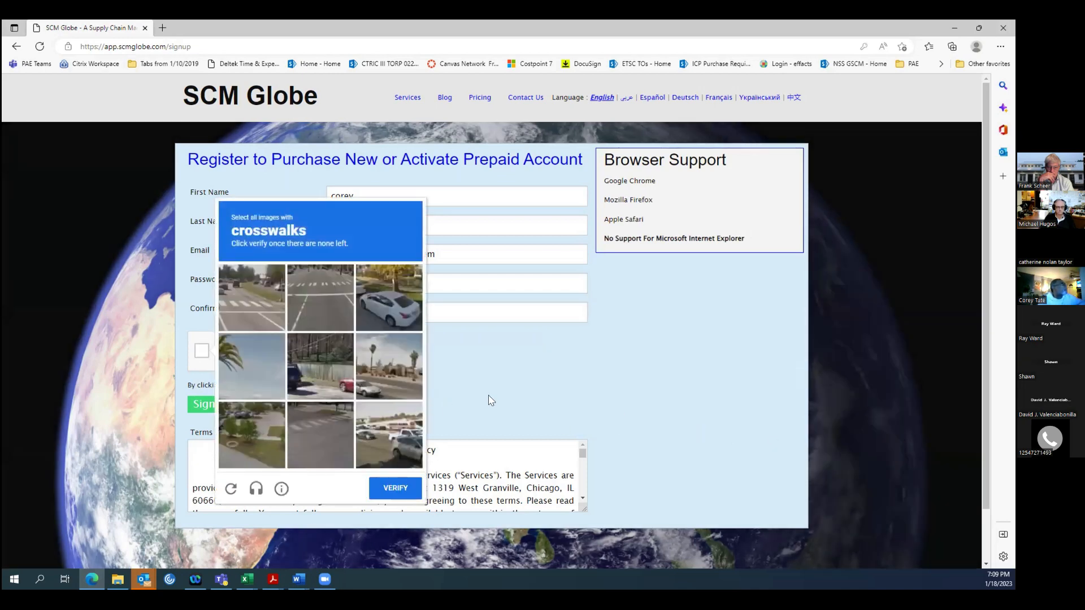
pyautogui.click(230, 301)
pyautogui.click(323, 293)
pyautogui.click(310, 438)
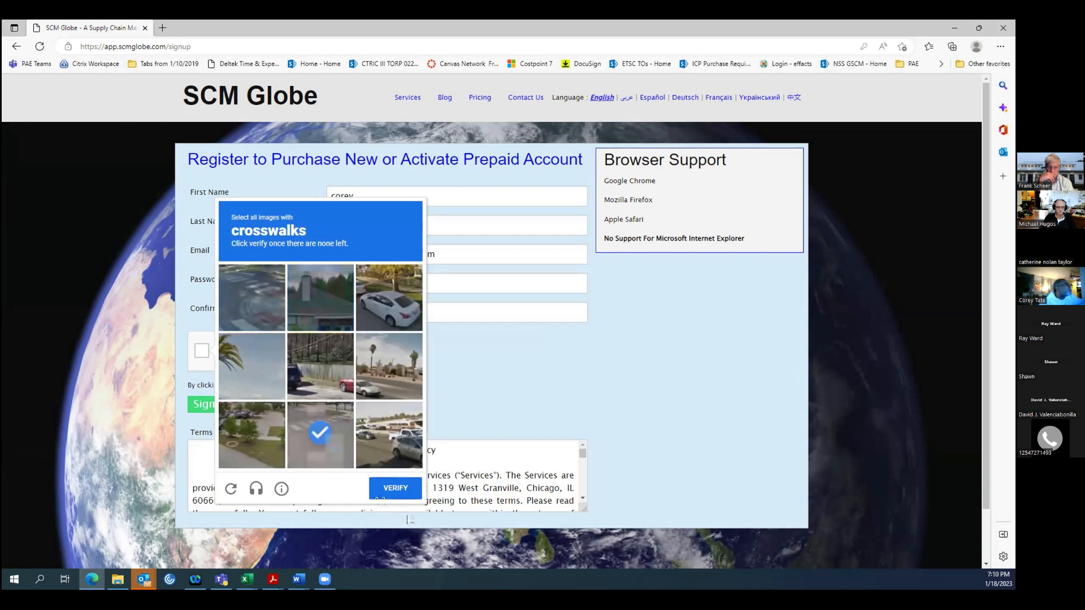
pyautogui.click(325, 440)
pyautogui.click(384, 490)
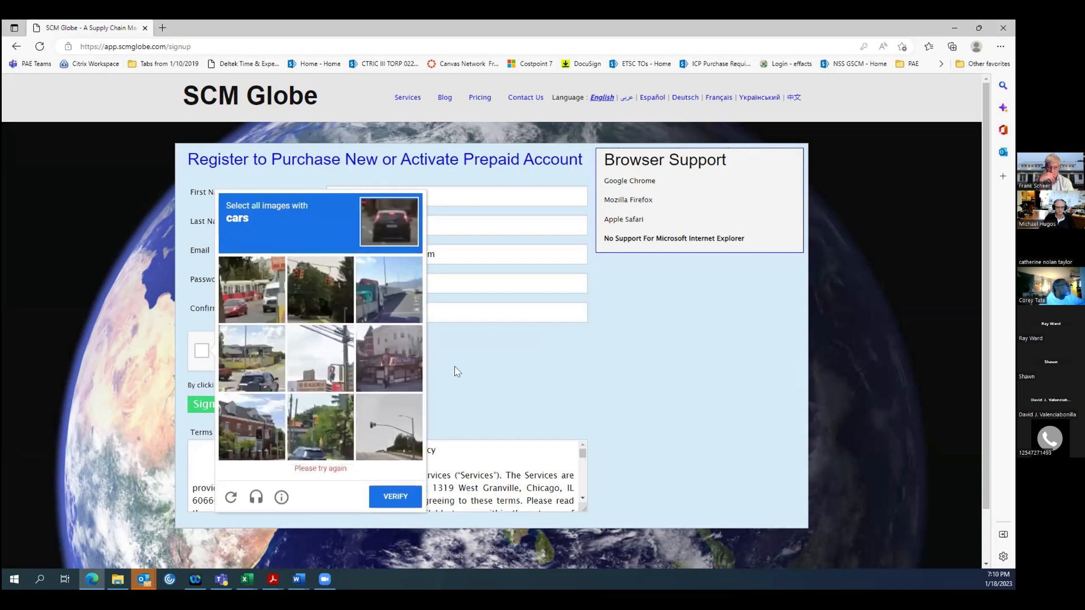
# Complete the robot check by selecting the three images with cars and submitting them for verification.
pyautogui.click(252, 316)
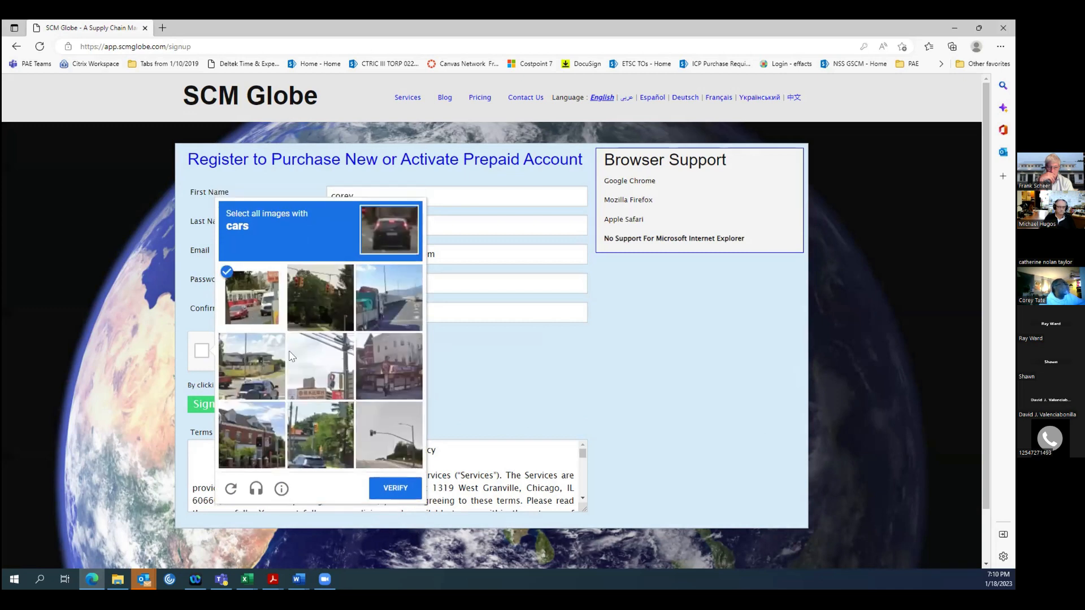
pyautogui.click(256, 383)
pyautogui.click(350, 466)
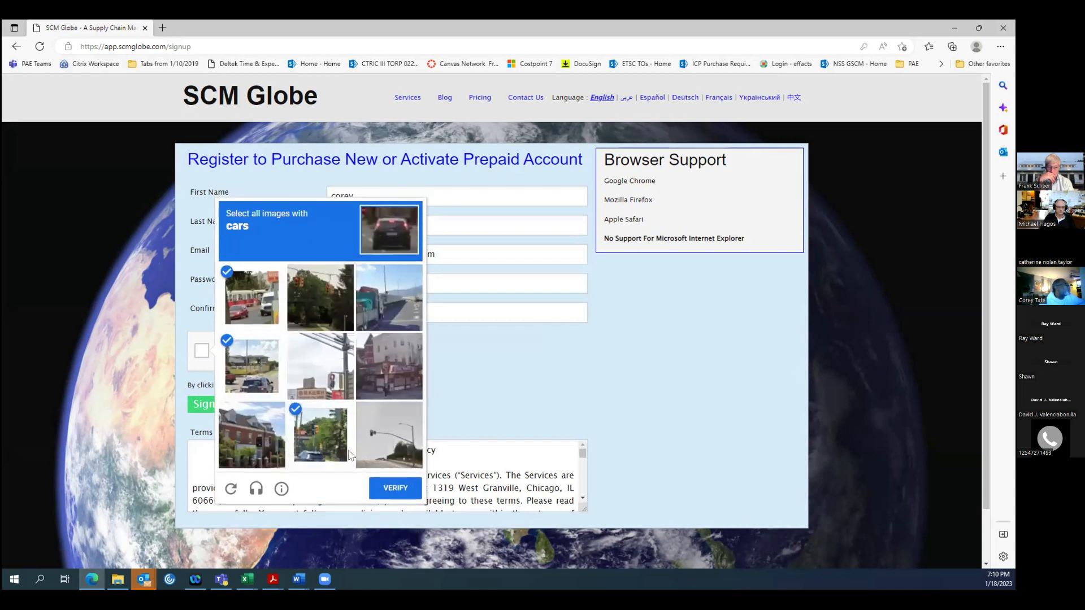
pyautogui.click(395, 489)
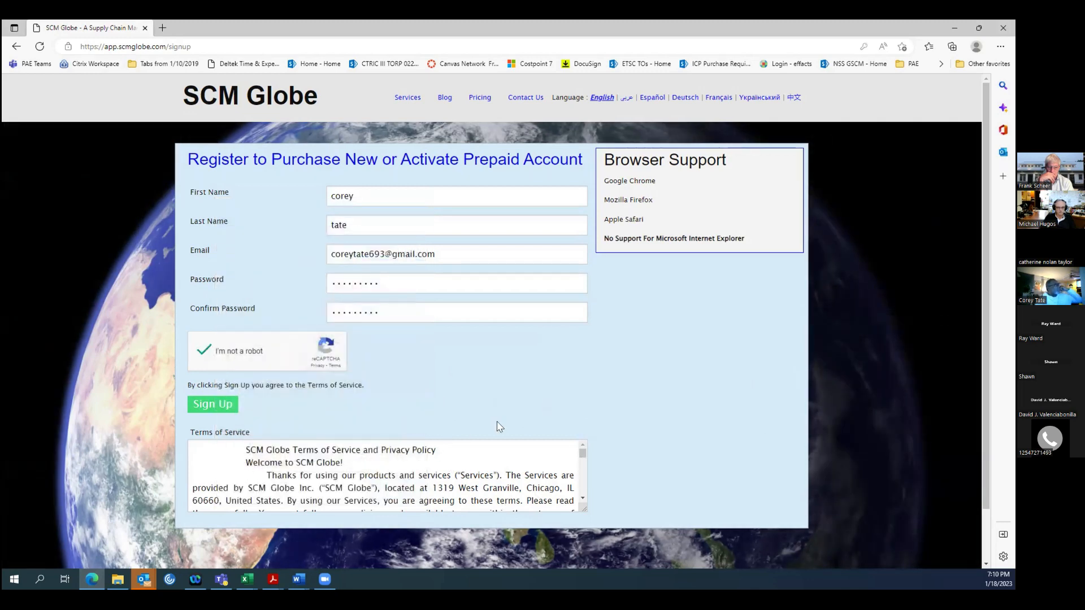
pyautogui.scroll(-2, 521, 411)
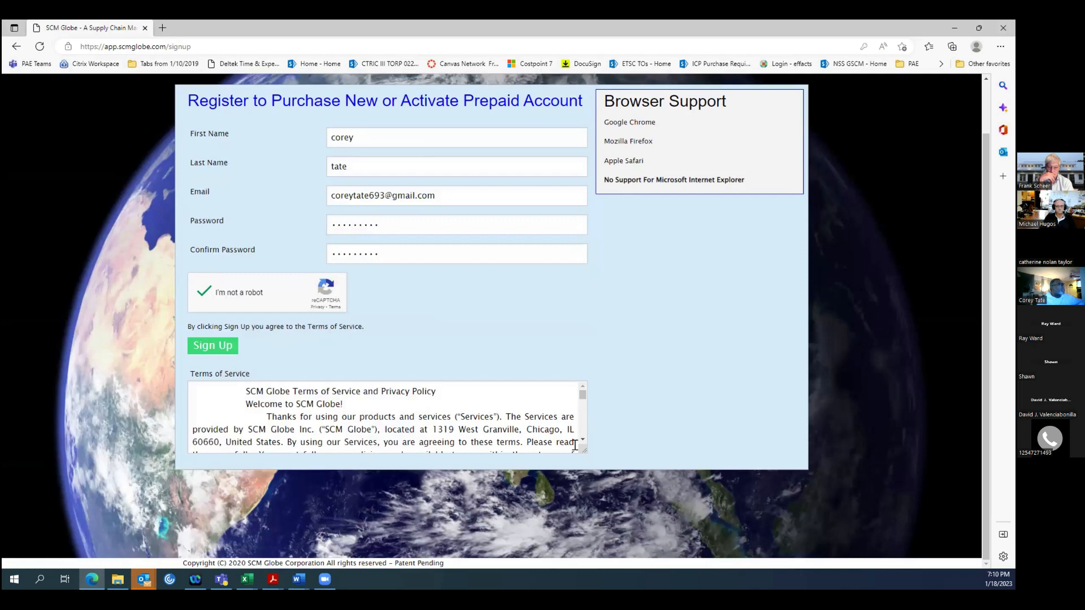
# Submit the completed account registration and let the browser save the login password.
pyautogui.moveTo(583, 442); pyautogui.dragTo(583, 442)
pyautogui.click(213, 346)
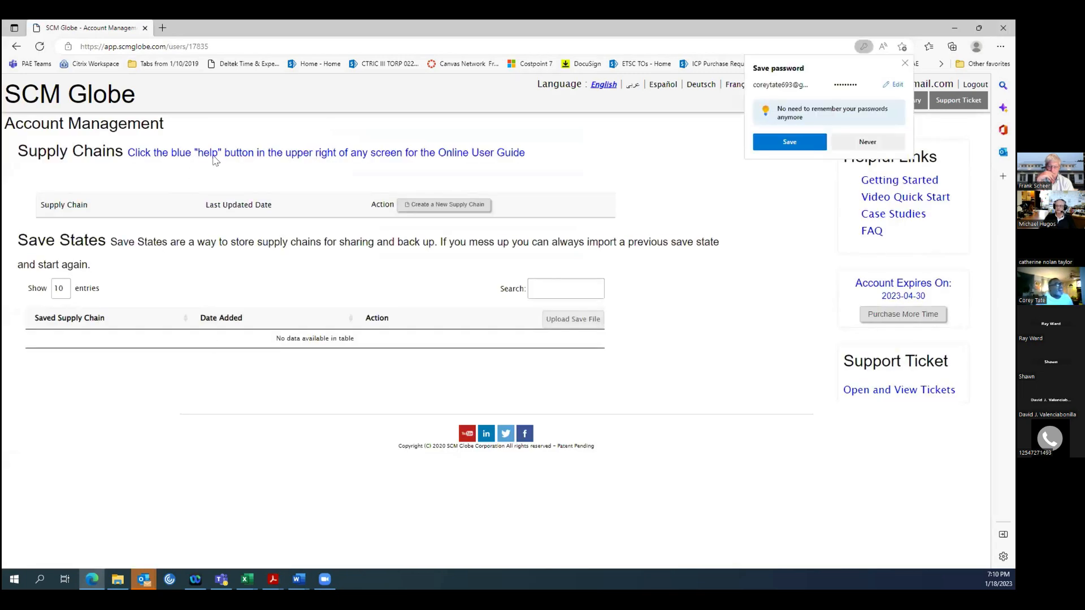
pyautogui.click(787, 140)
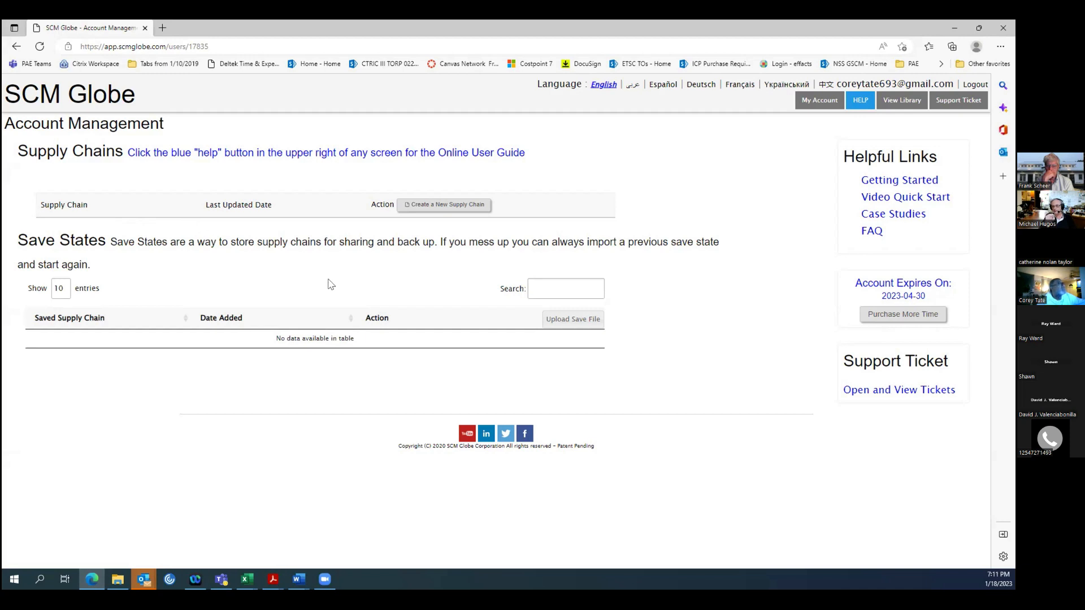
# Open the Online Guide from the account management page and look over its opening section.
pyautogui.click(860, 104)
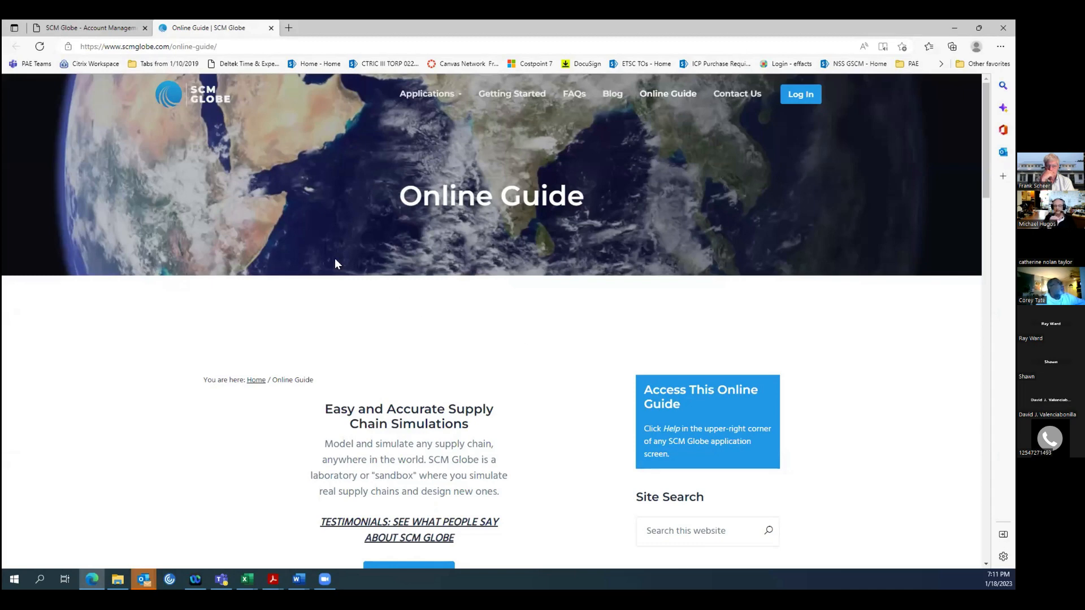
pyautogui.scroll(-3, 277, 302)
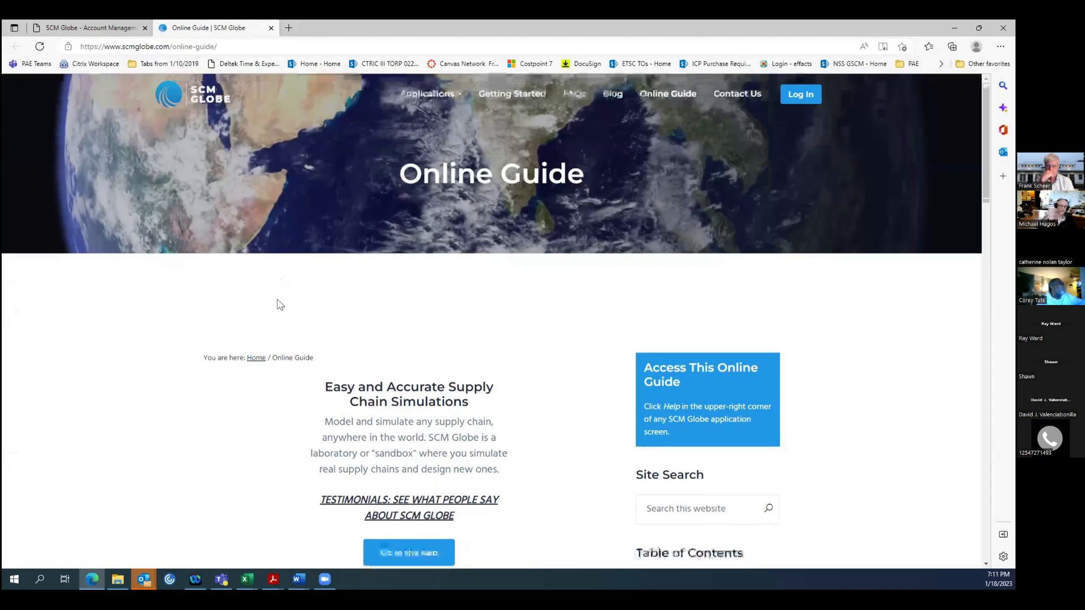
pyautogui.scroll(1, 278, 299)
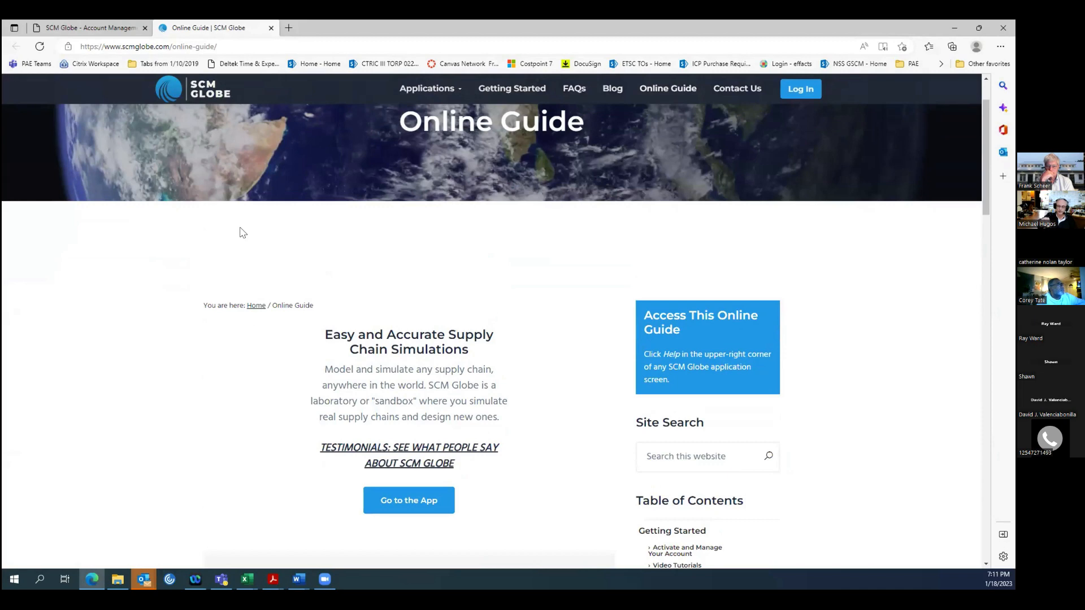
pyautogui.scroll(1, 241, 228)
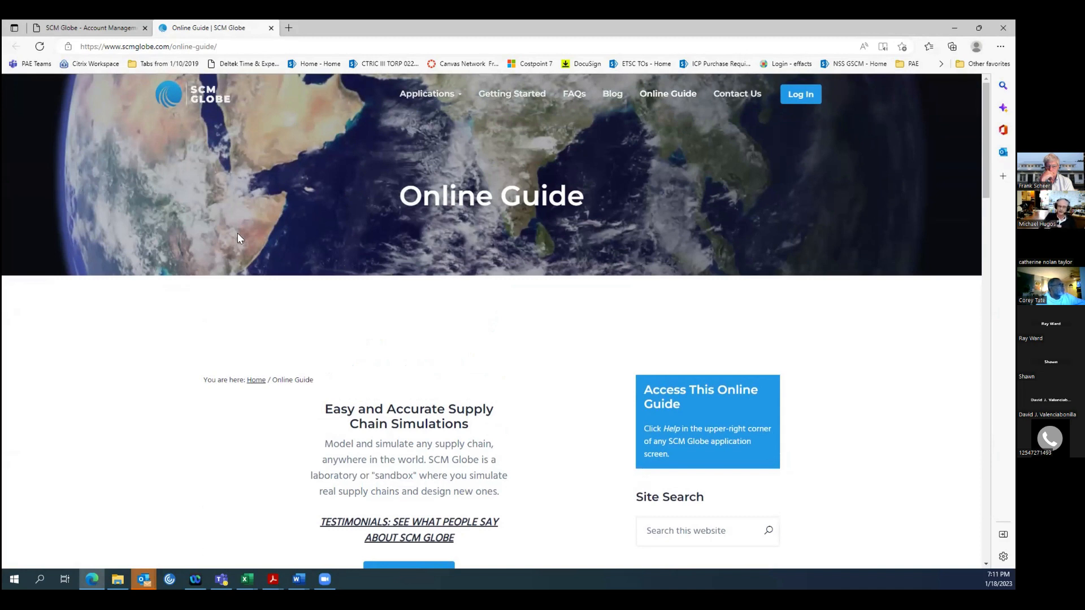
# Return to the account page, open the supply chain library and import Cincinnati Seasonings under the name Seasonings.
pyautogui.click(89, 31)
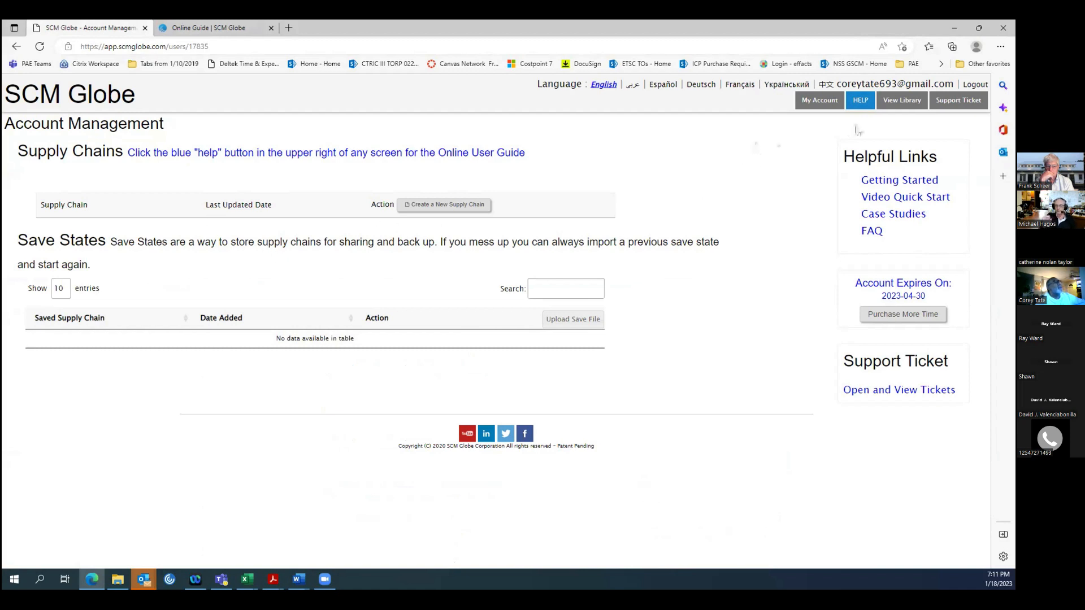
pyautogui.click(892, 102)
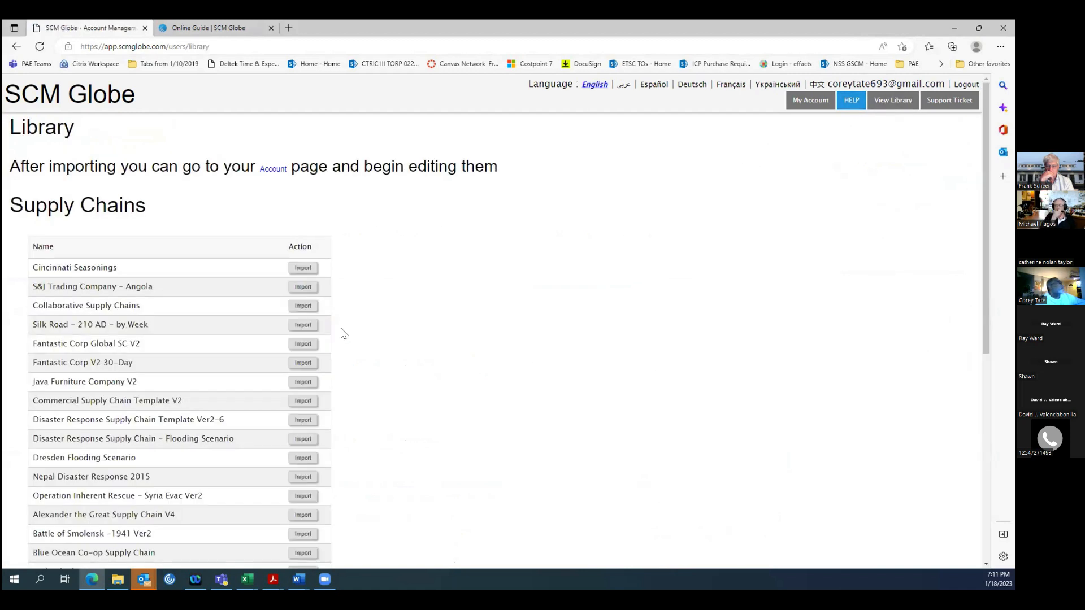
pyautogui.click(300, 269)
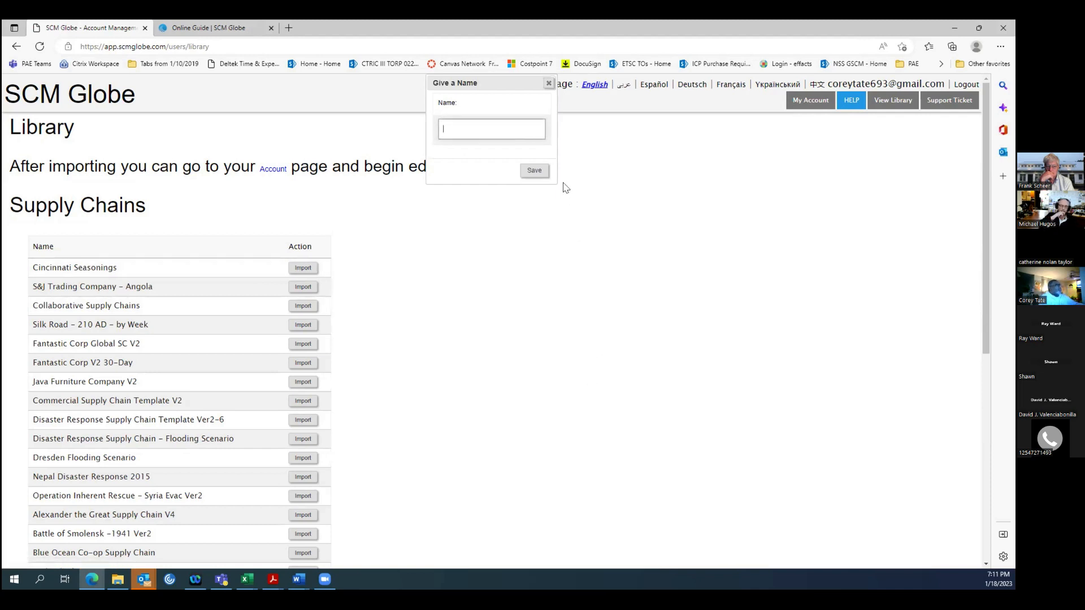
pyautogui.write('Cin')
pyautogui.press('BackSpace')
pyautogui.press('BackSpace')
pyautogui.press('BackSpace')
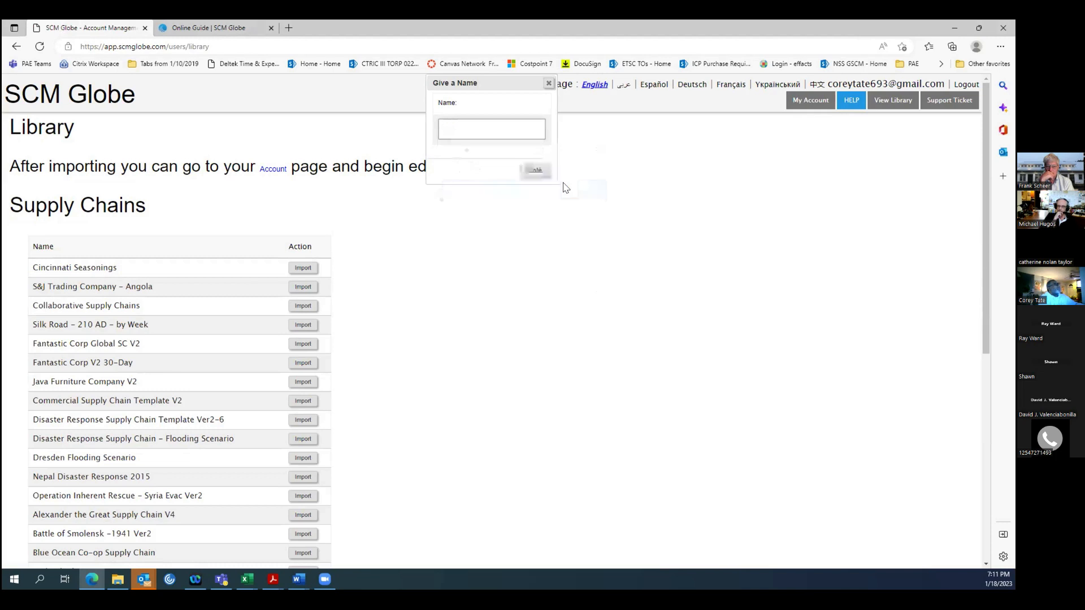
pyautogui.write('Seasonings')
pyautogui.click(533, 175)
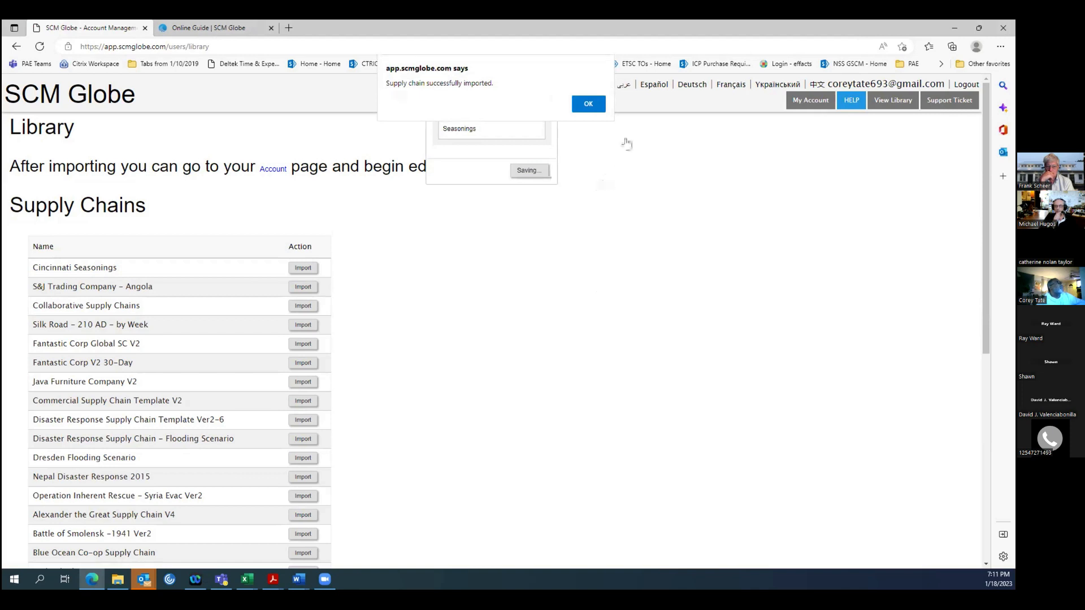
pyautogui.click(597, 105)
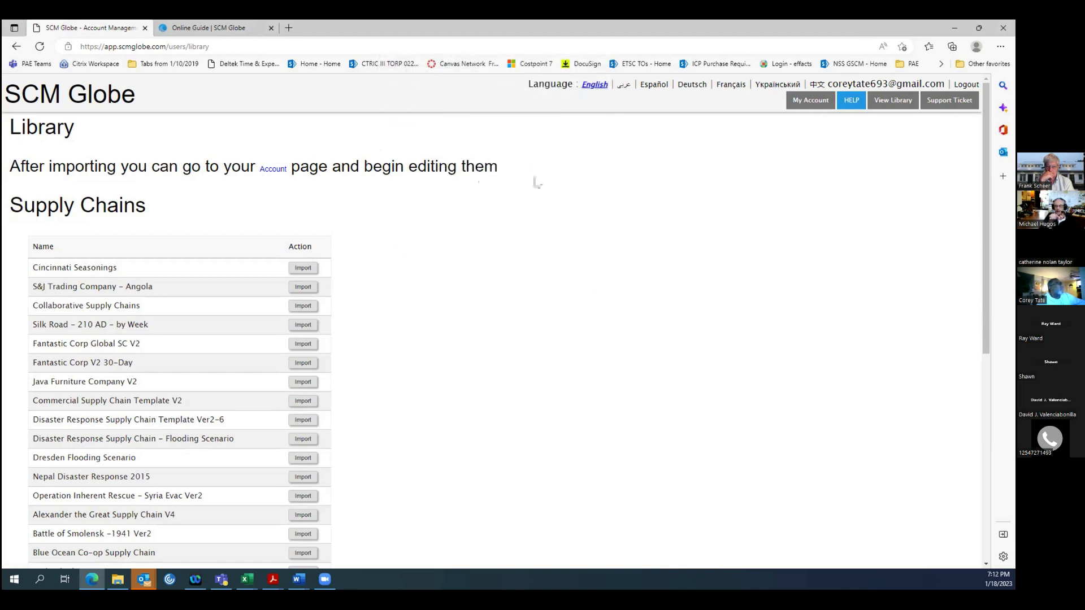
# Go to the account page and open the imported Seasonings supply chain for editing.
pyautogui.click(811, 101)
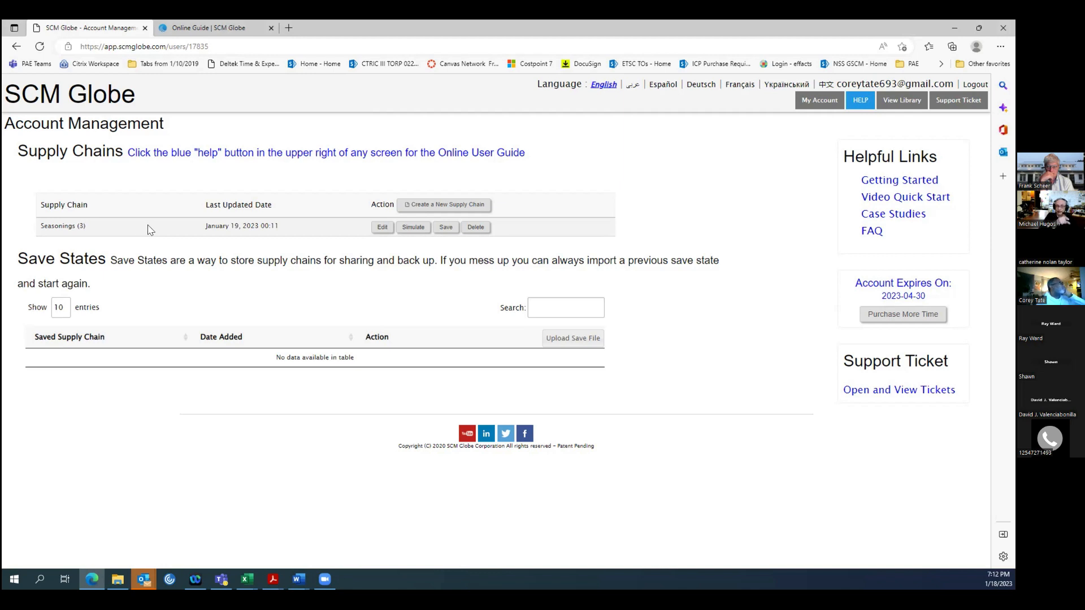
pyautogui.click(381, 229)
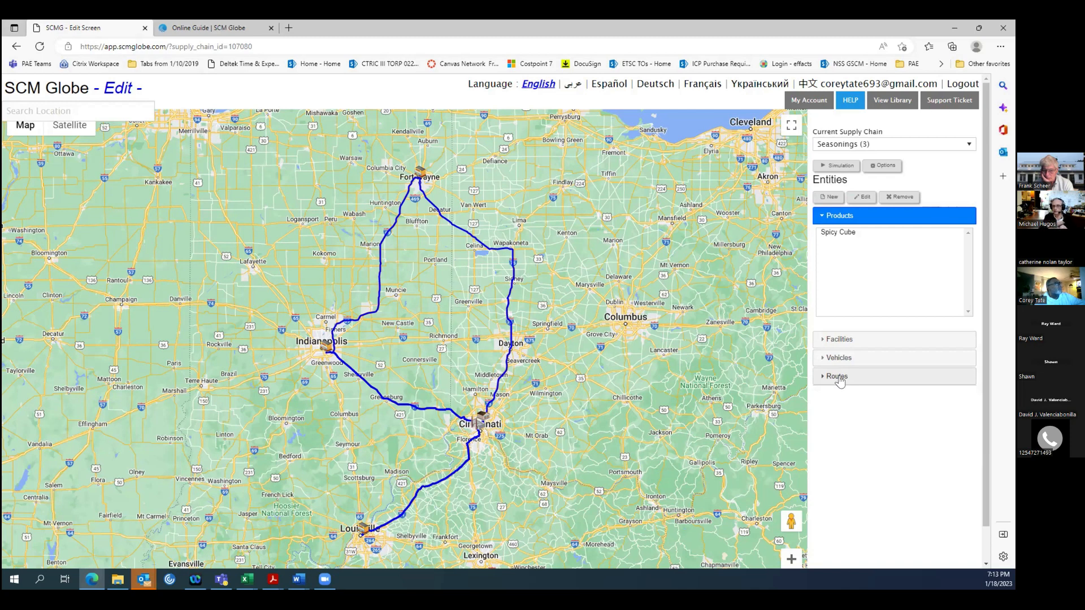
# Review the details of the Spicy Cube product and the Indianapolis Store facility, closing each without changes.
pyautogui.click(831, 232)
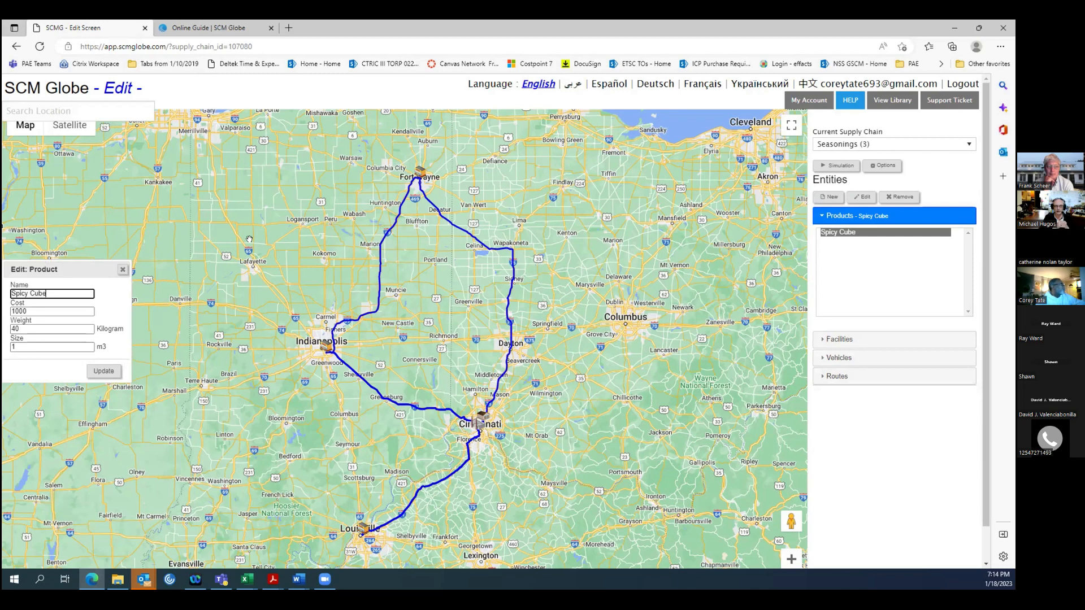
pyautogui.click(122, 272)
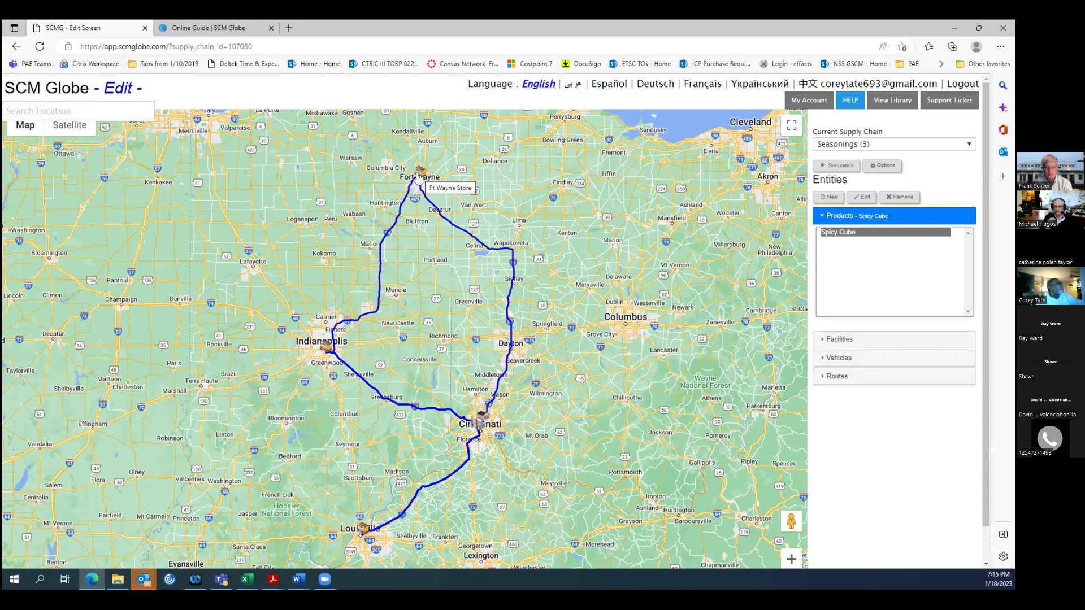
pyautogui.click(326, 348)
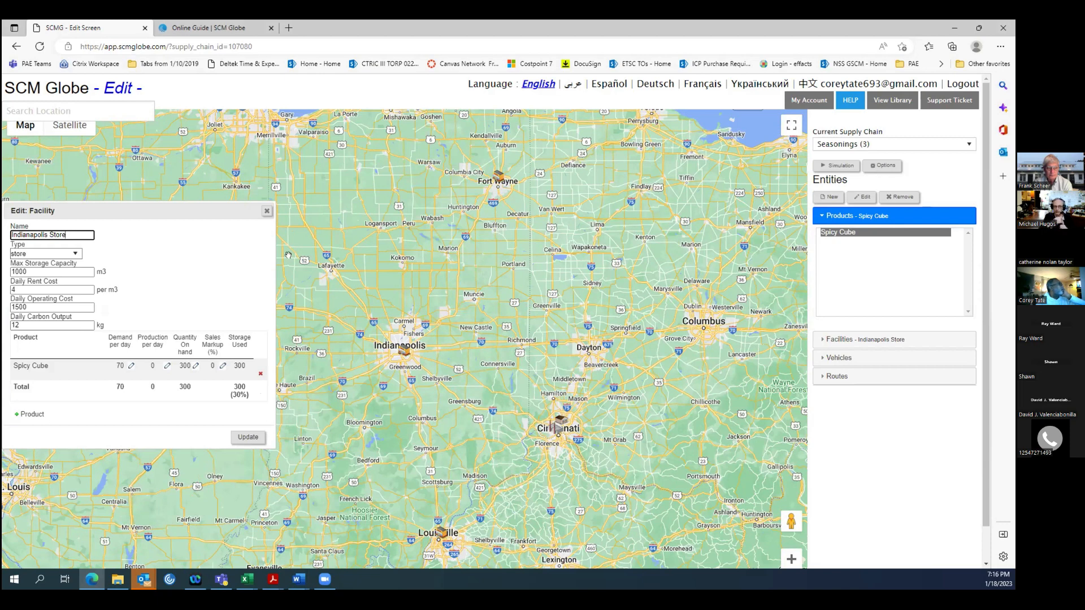
pyautogui.click(267, 211)
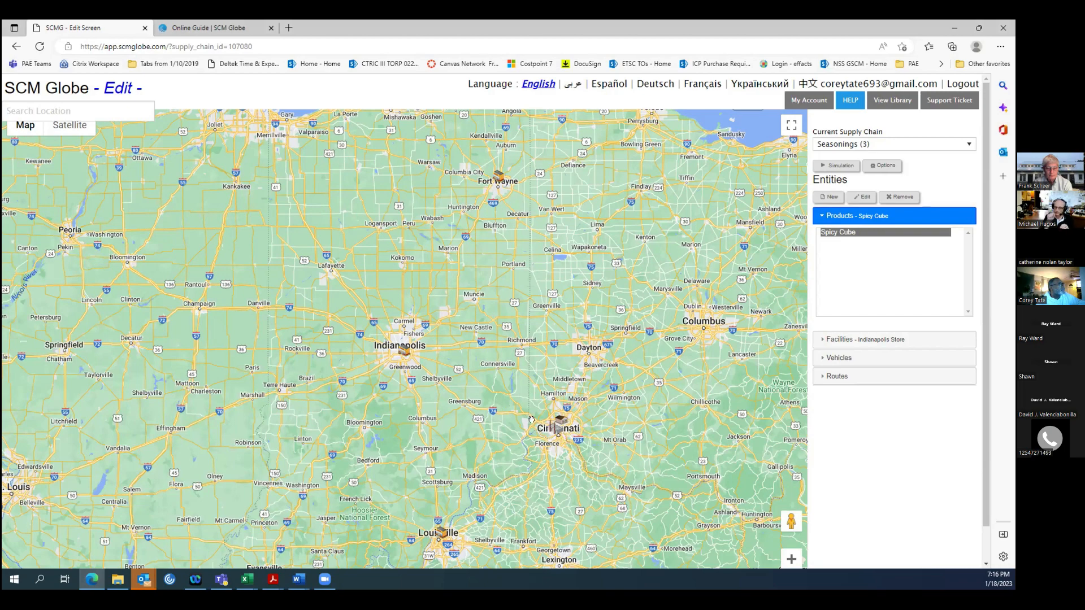
# Examine the map around Cincinnati down to street level to locate the factory near the Museum Center.
pyautogui.scroll(2, 531, 420)
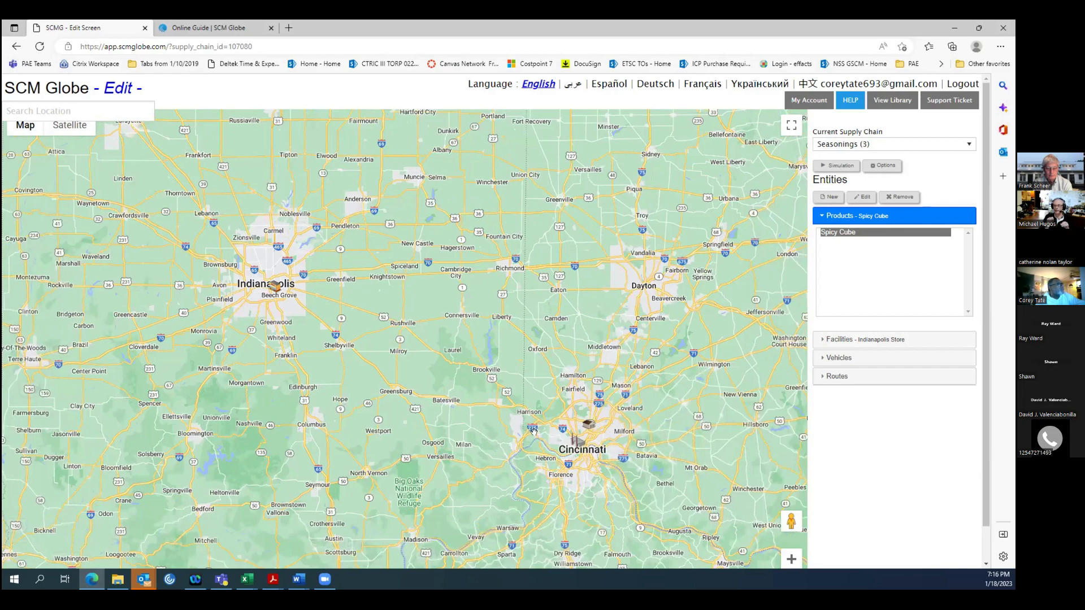
pyautogui.scroll(2, 533, 431)
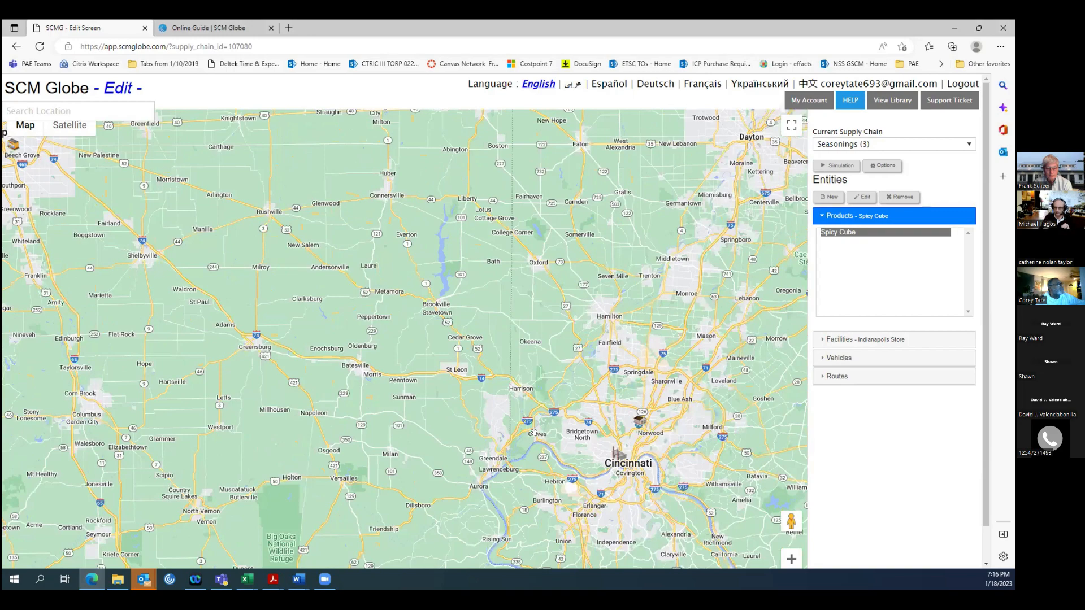
pyautogui.scroll(2, 533, 430)
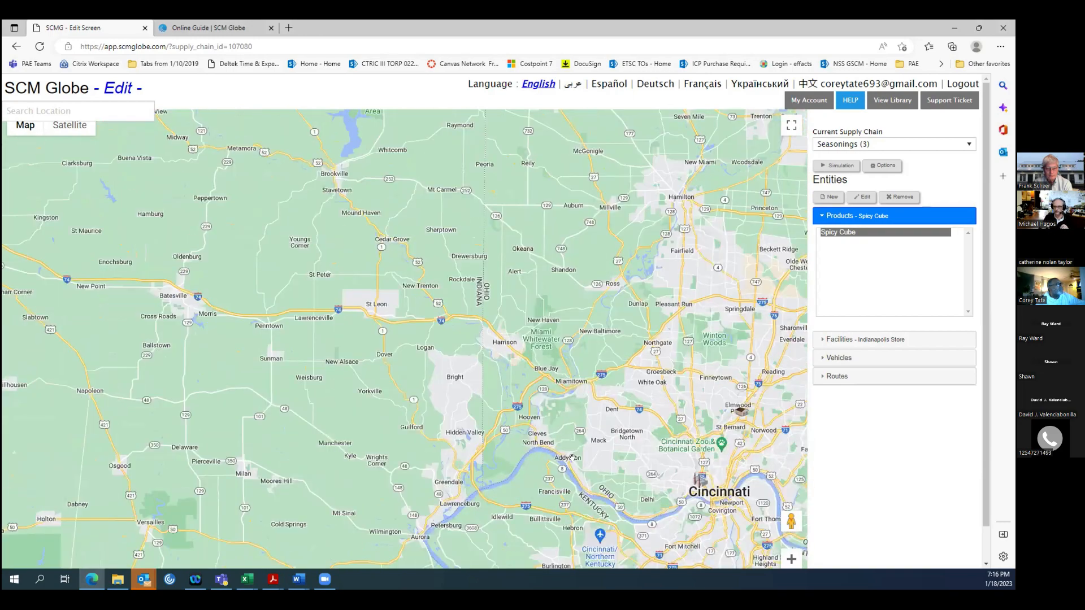
pyautogui.scroll(2, 650, 484)
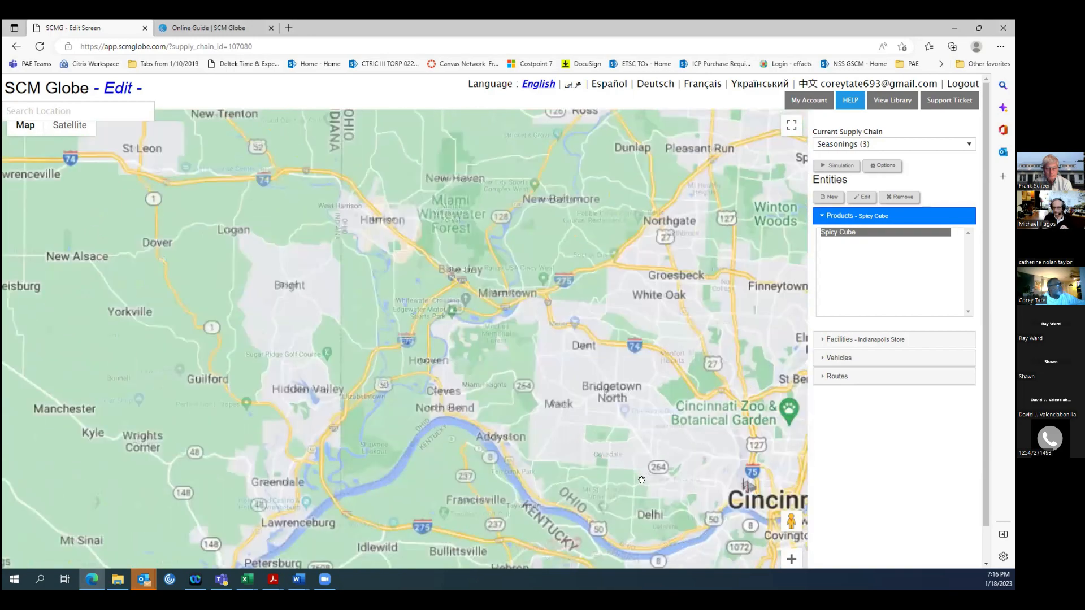
pyautogui.scroll(2, 666, 492)
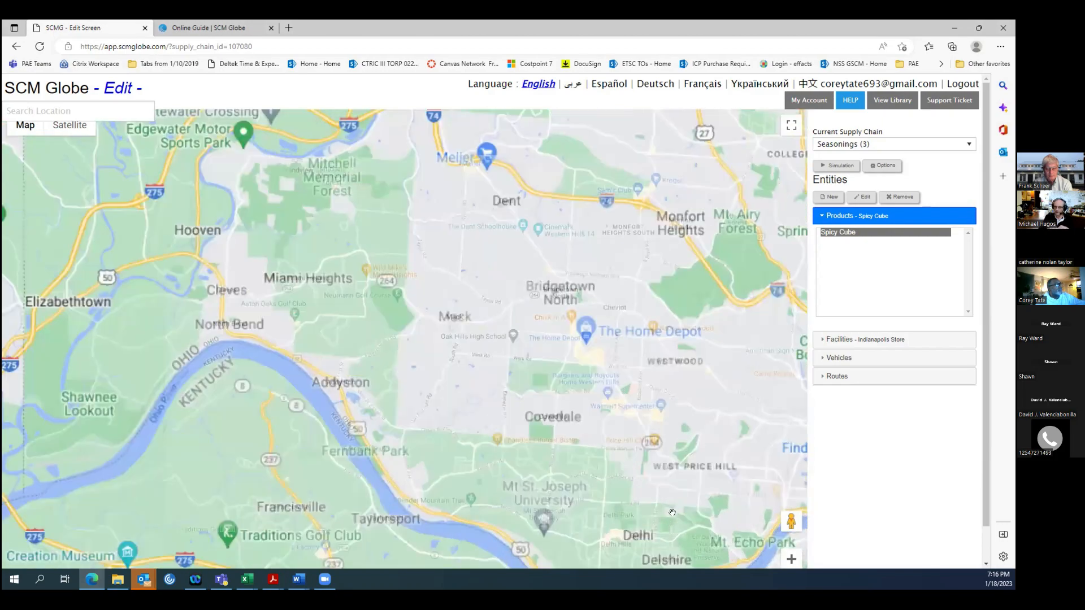
pyautogui.scroll(-1, 681, 504)
pyautogui.scroll(1, 680, 504)
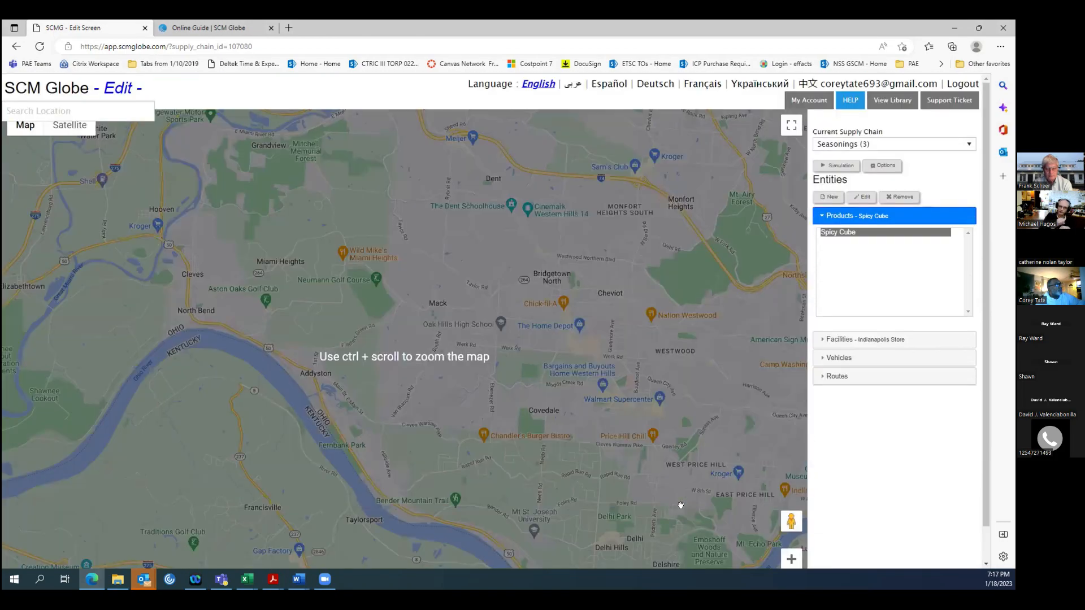
pyautogui.scroll(-1, 680, 505)
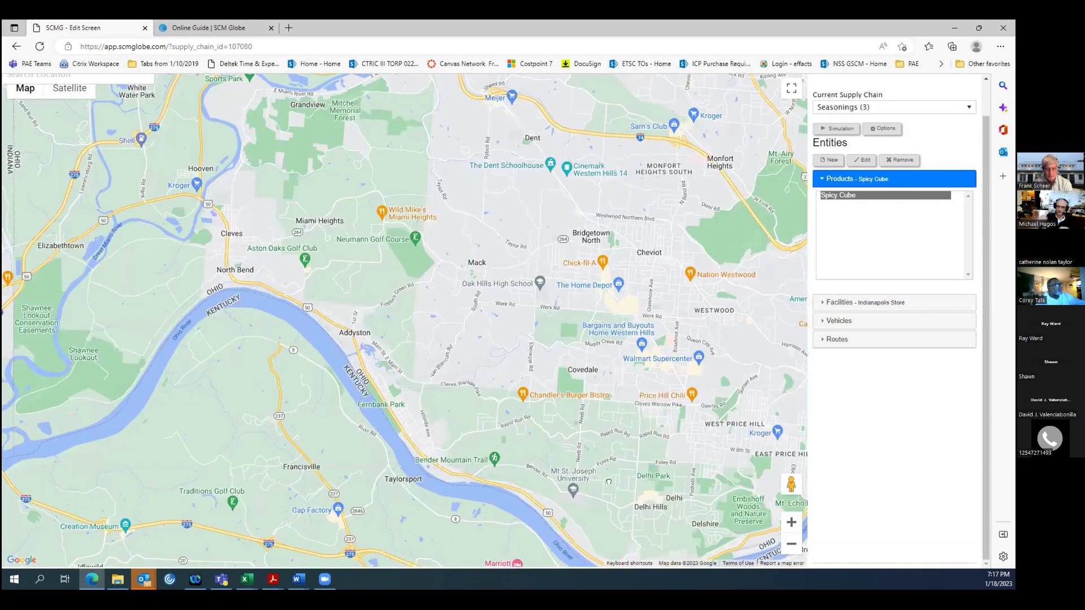
pyautogui.moveTo(642, 479); pyautogui.dragTo(422, 477)
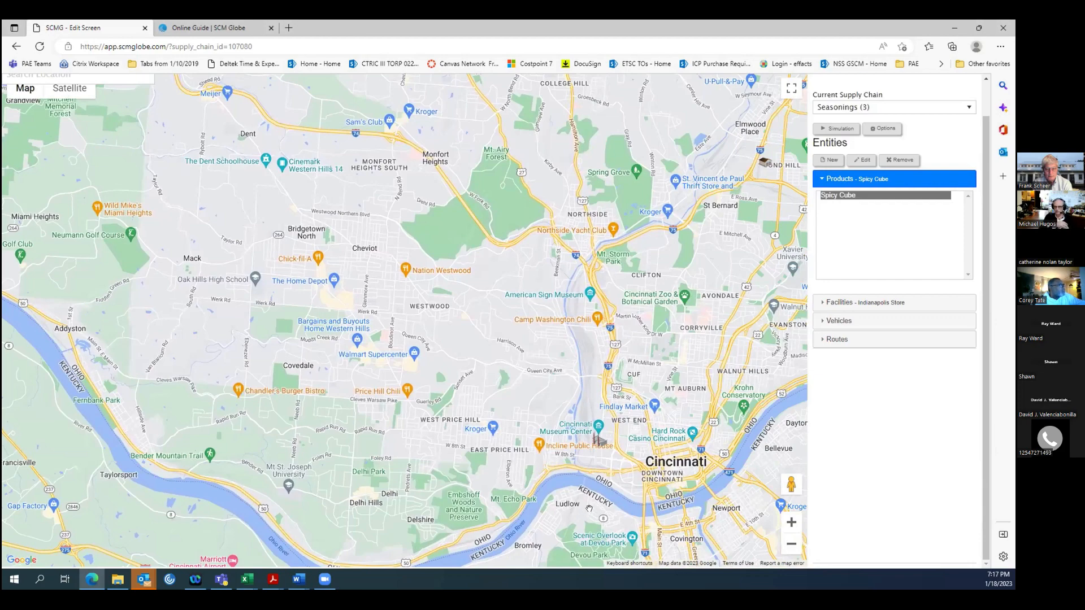
pyautogui.scroll(2, 589, 508)
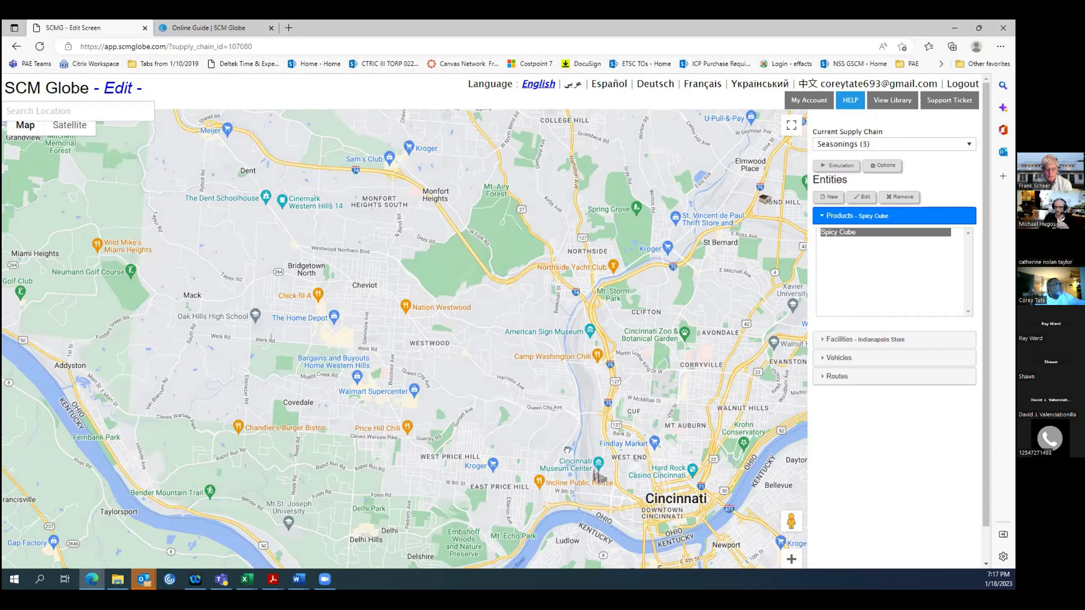
pyautogui.scroll(1, 567, 450)
pyautogui.scroll(1, 563, 497)
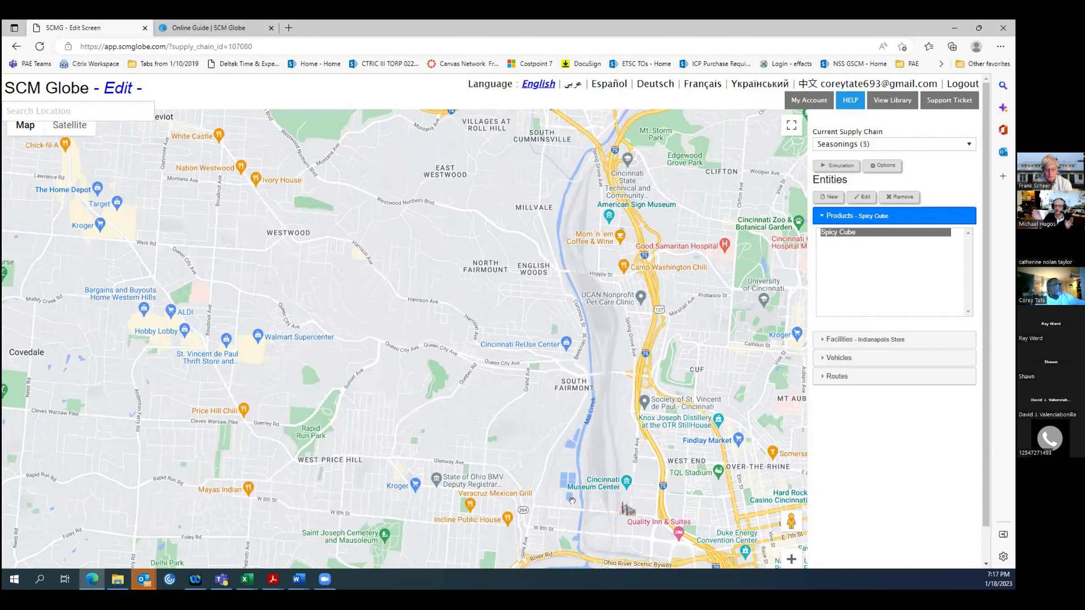
pyautogui.scroll(1, 572, 500)
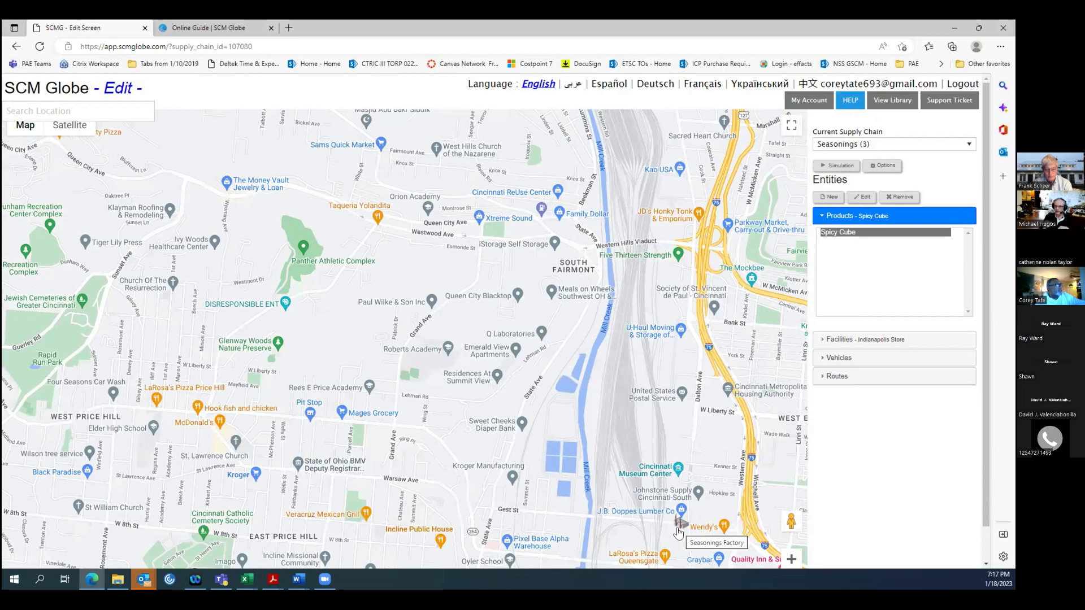
# Inspect the Cincinnati factory's site on Gest St up close and show it in satellite view.
pyautogui.doubleClick(591, 507)
pyautogui.scroll(-1, 664, 519)
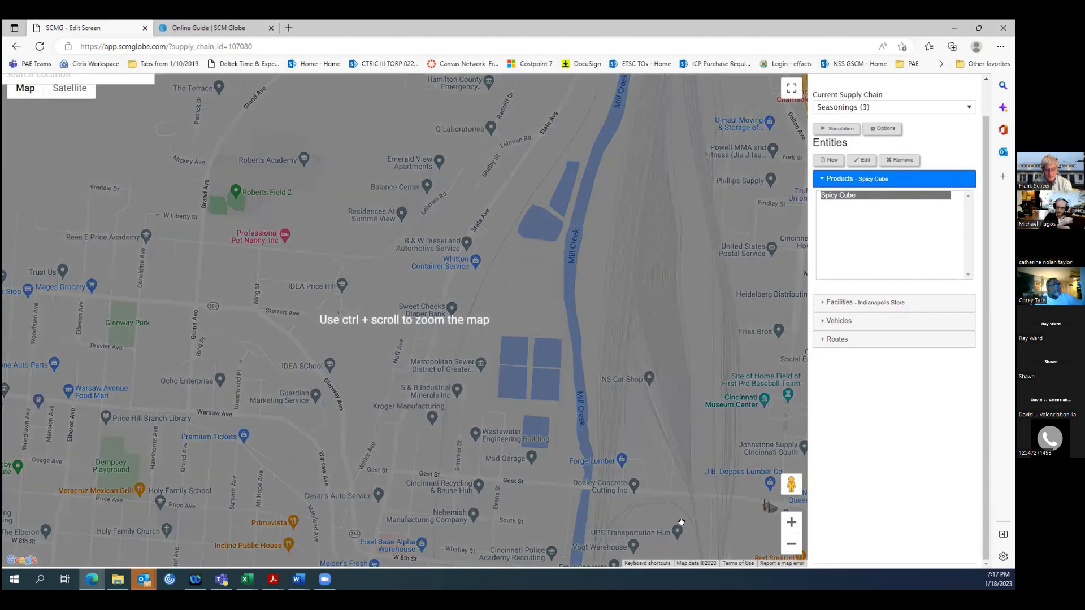
pyautogui.moveTo(680, 525); pyautogui.dragTo(458, 319)
pyautogui.moveTo(324, 315); pyautogui.dragTo(215, 305)
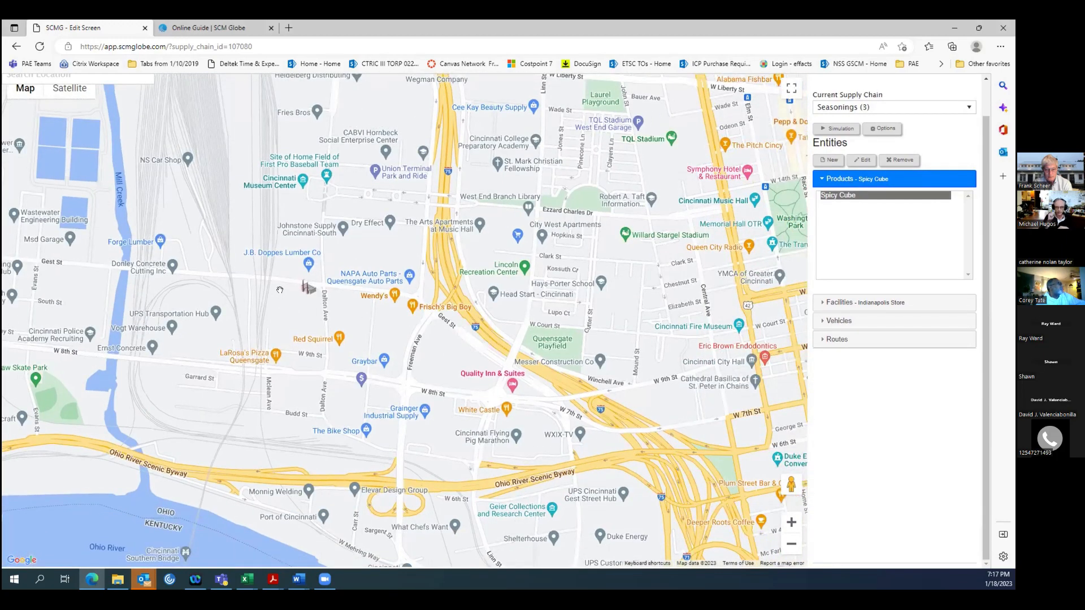
pyautogui.keyDown('ctrl'); pyautogui.scroll(1, 279, 290); pyautogui.keyUp('ctrl')
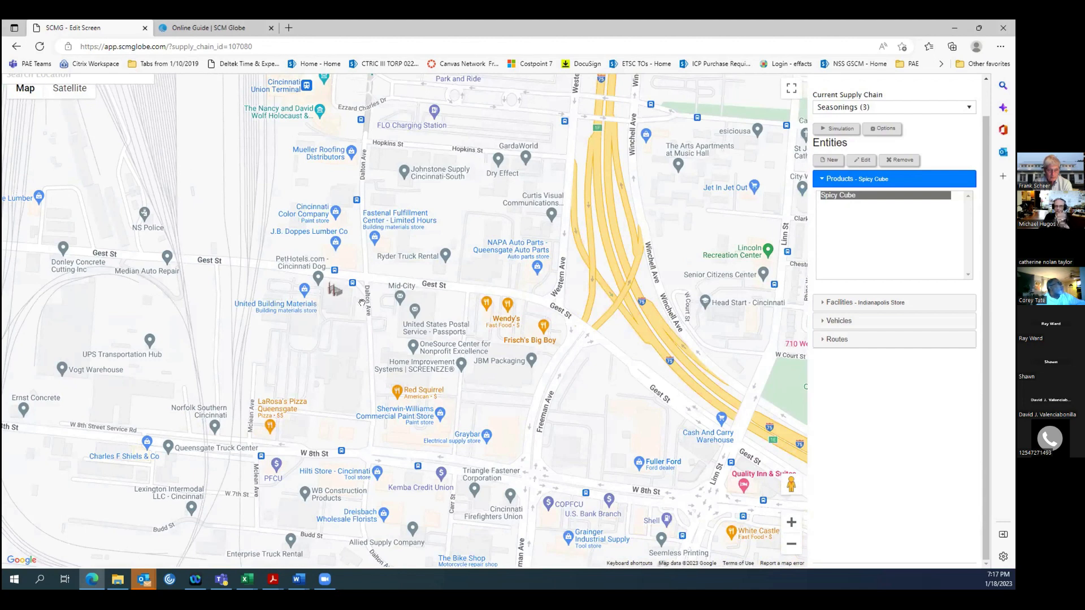
pyautogui.scroll(1, 362, 303)
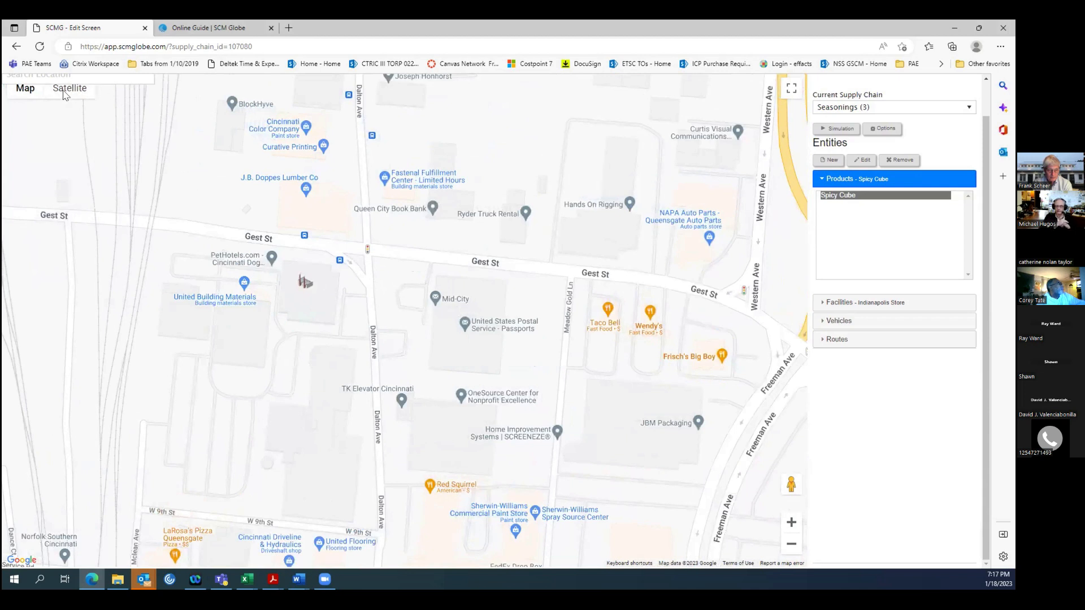
pyautogui.moveTo(72, 95)
pyautogui.click(68, 89)
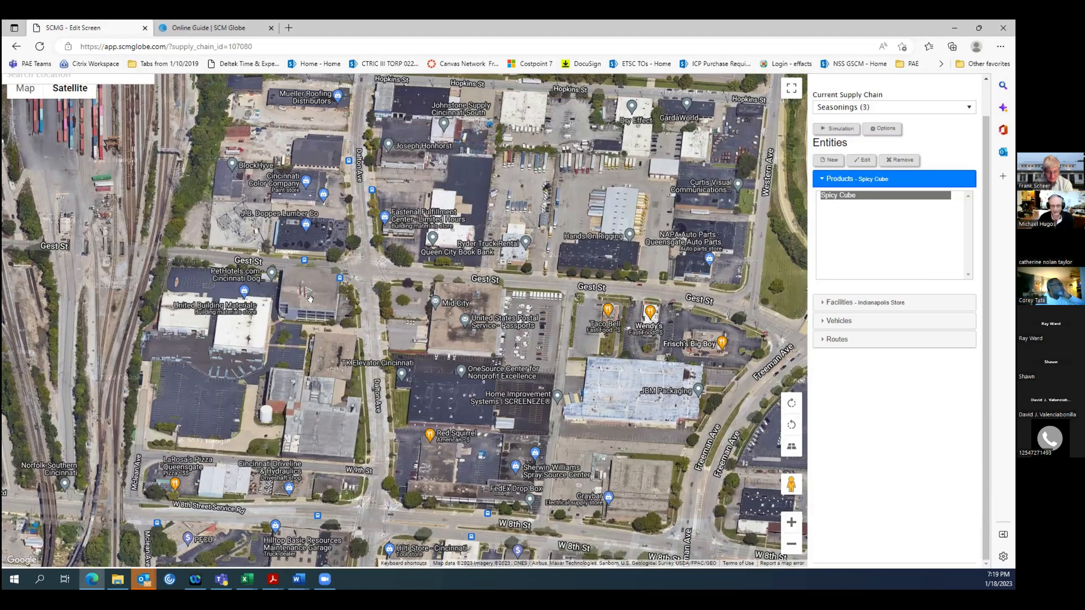
pyautogui.scroll(-2, 310, 298)
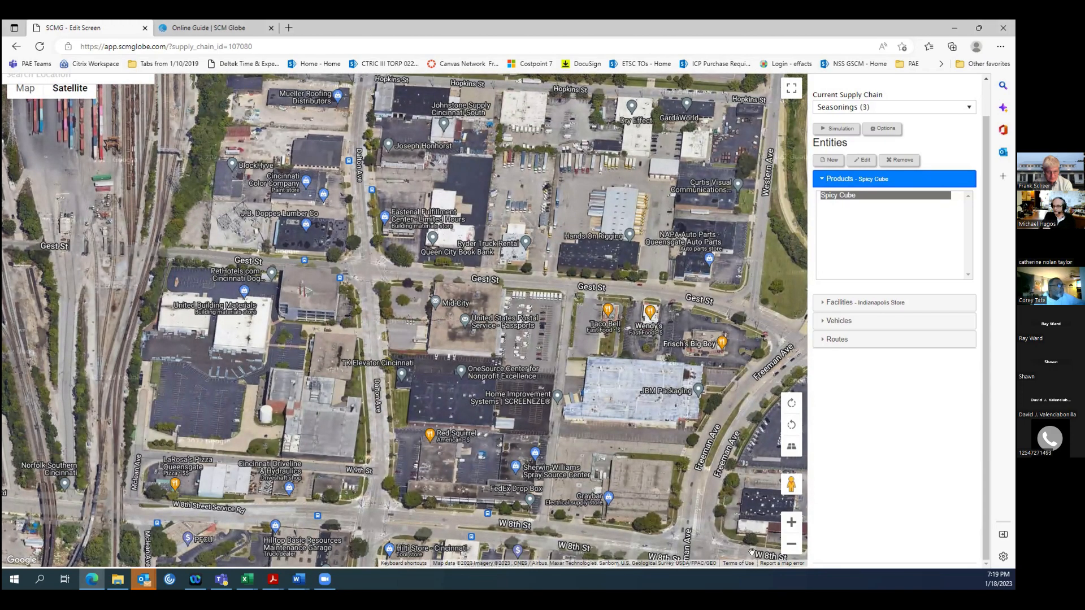
# Switch the map from satellite back to the road map and reload the edit page to show the whole Seasonings supply chain.
pyautogui.click(792, 546)
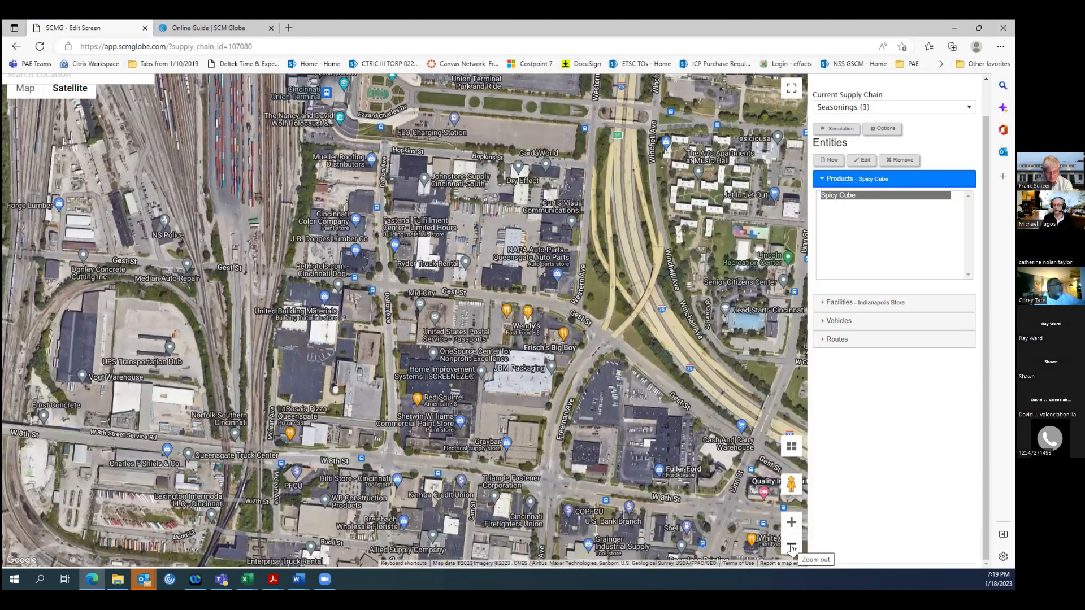
pyautogui.click(791, 546)
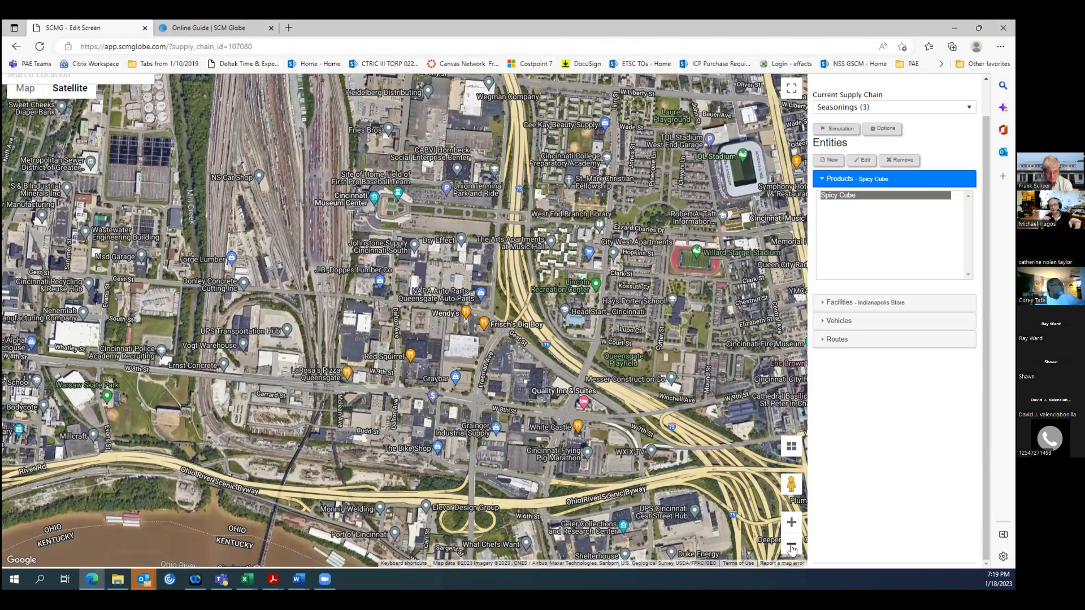
pyautogui.click(24, 91)
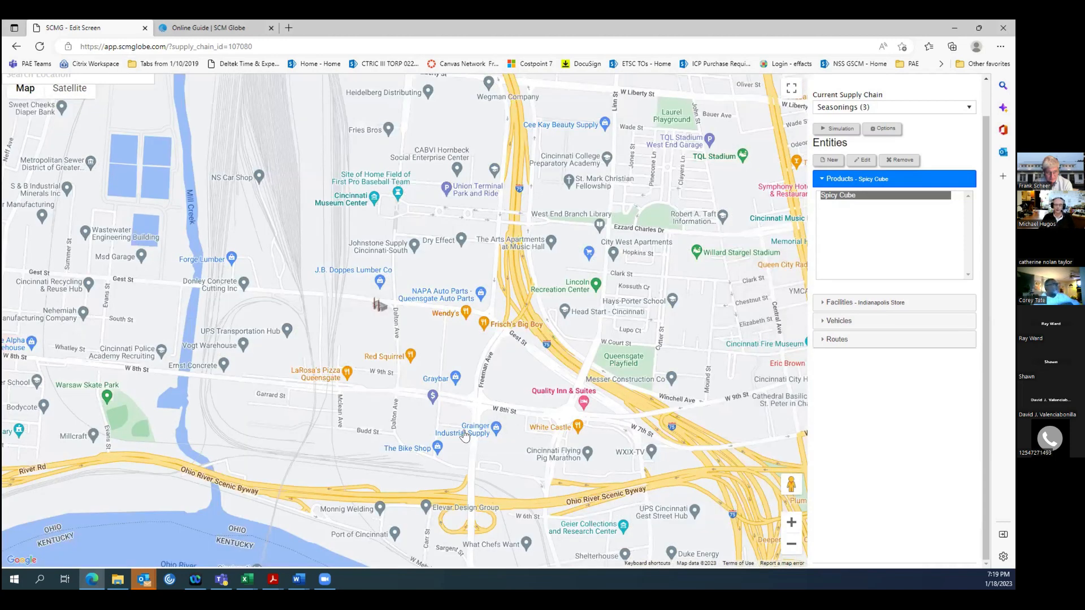
pyautogui.click(791, 544)
pyautogui.click(791, 544)
pyautogui.click(791, 544)
pyautogui.click(790, 544)
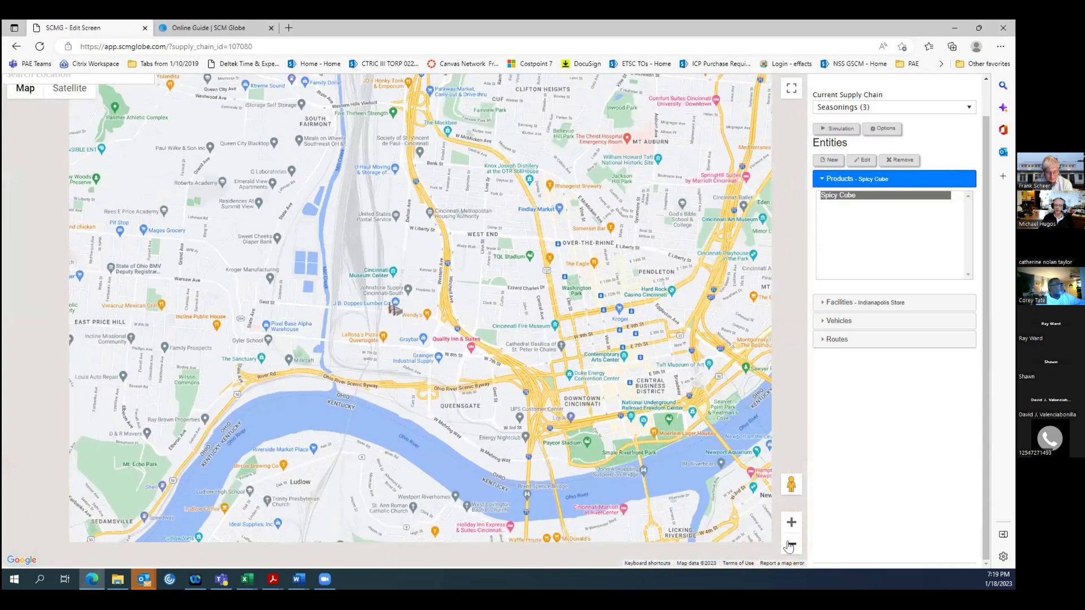
pyautogui.click(791, 544)
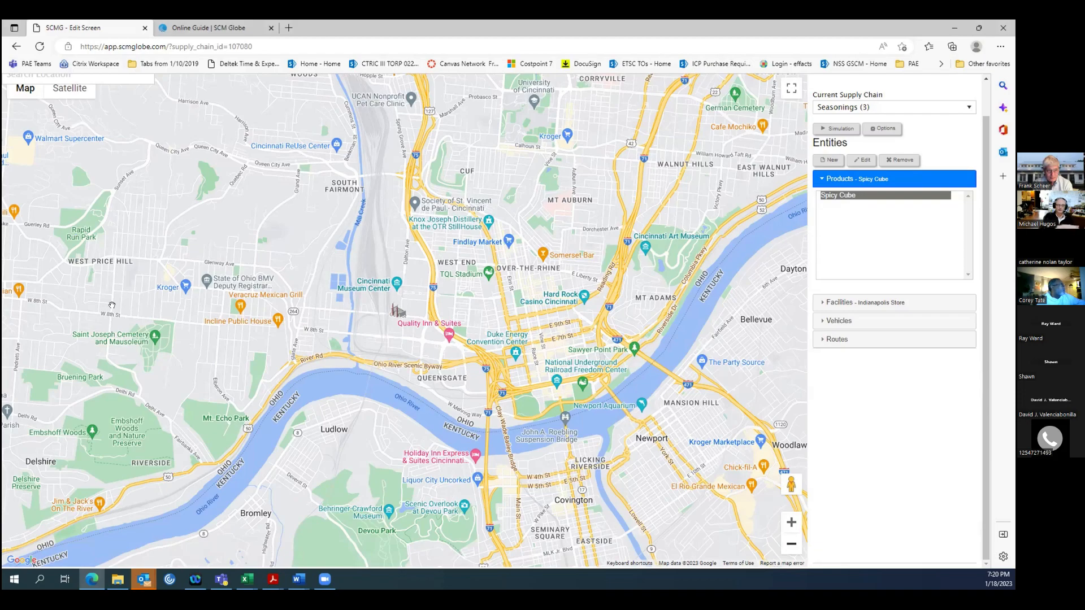
pyautogui.scroll(2, 112, 305)
pyautogui.scroll(1, 113, 283)
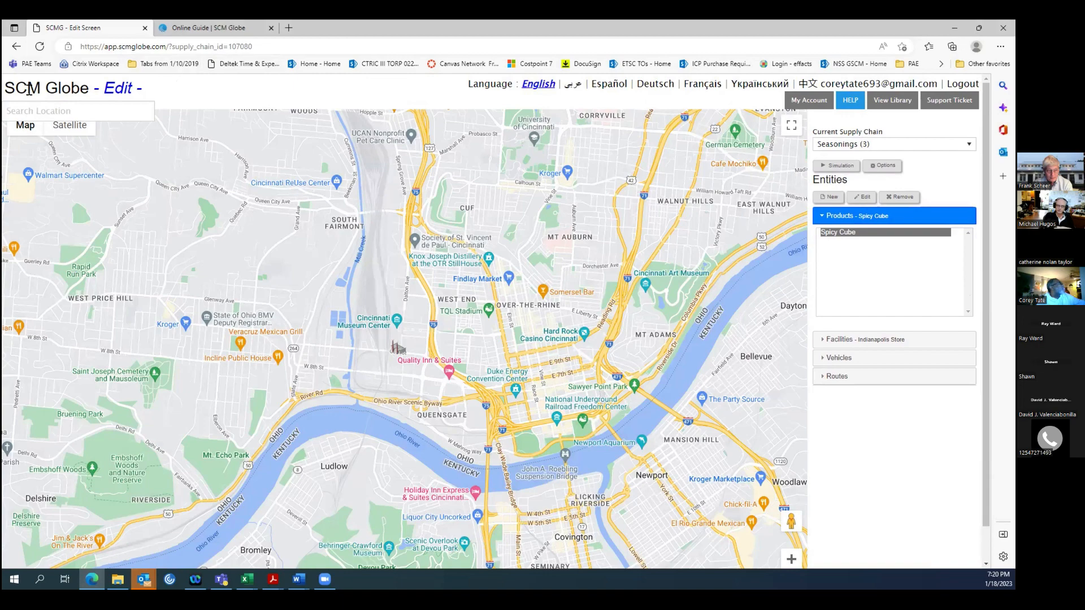
pyautogui.click(39, 47)
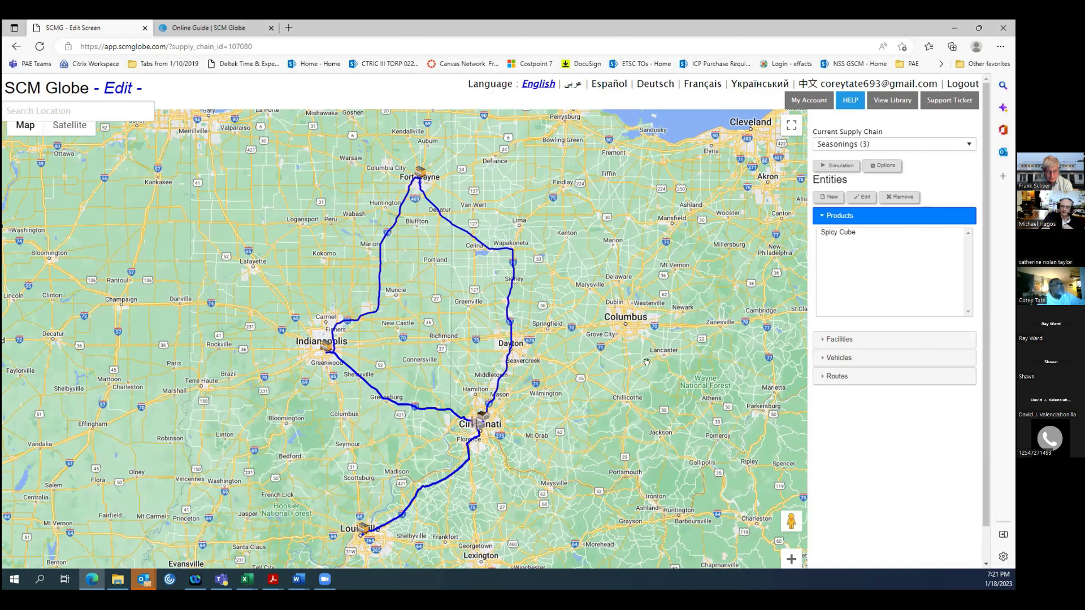
# Review the facility details of the Ft Wayne, Indianapolis and Louisville stores one after another.
pyautogui.click(845, 341)
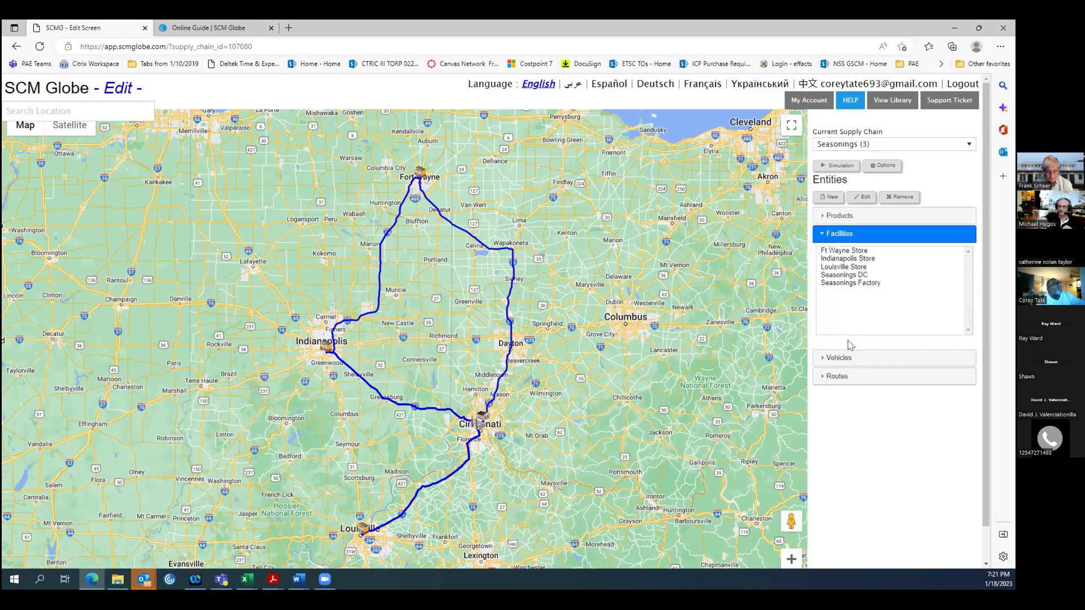
pyautogui.click(842, 251)
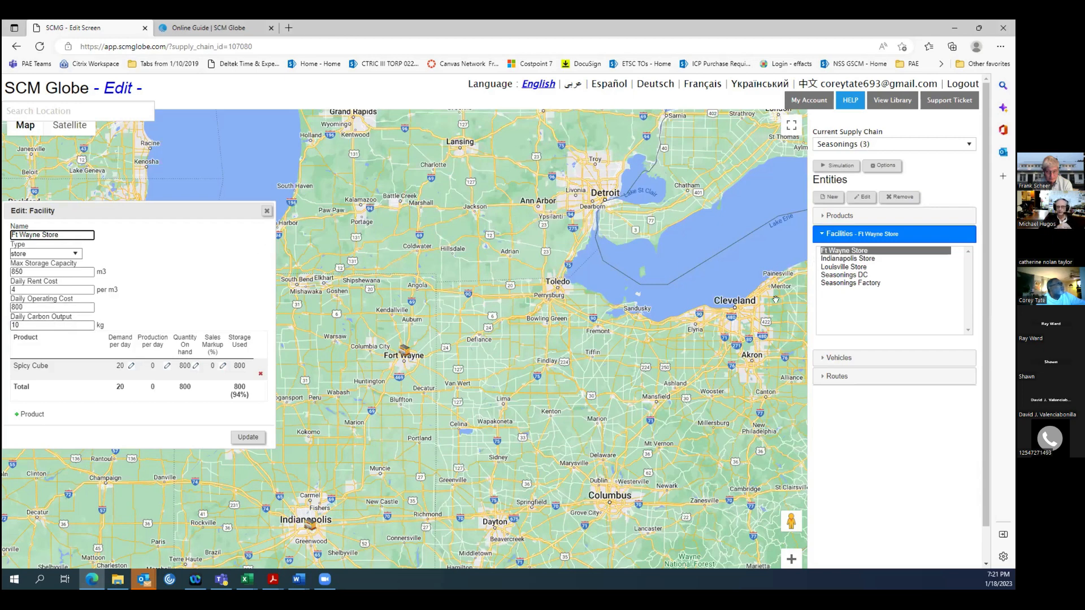
pyautogui.click(851, 261)
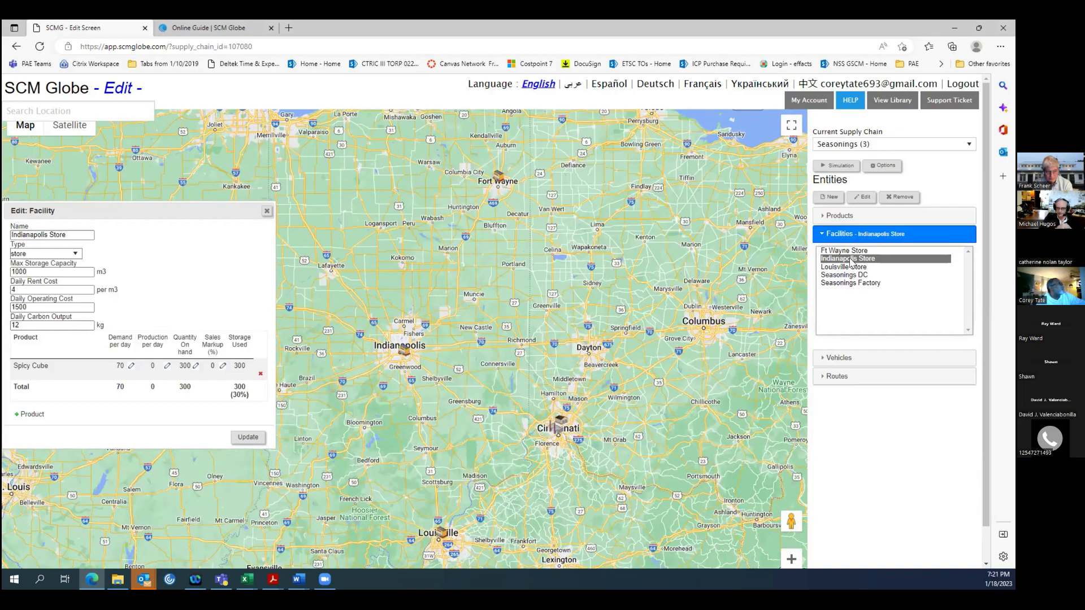
pyautogui.click(848, 269)
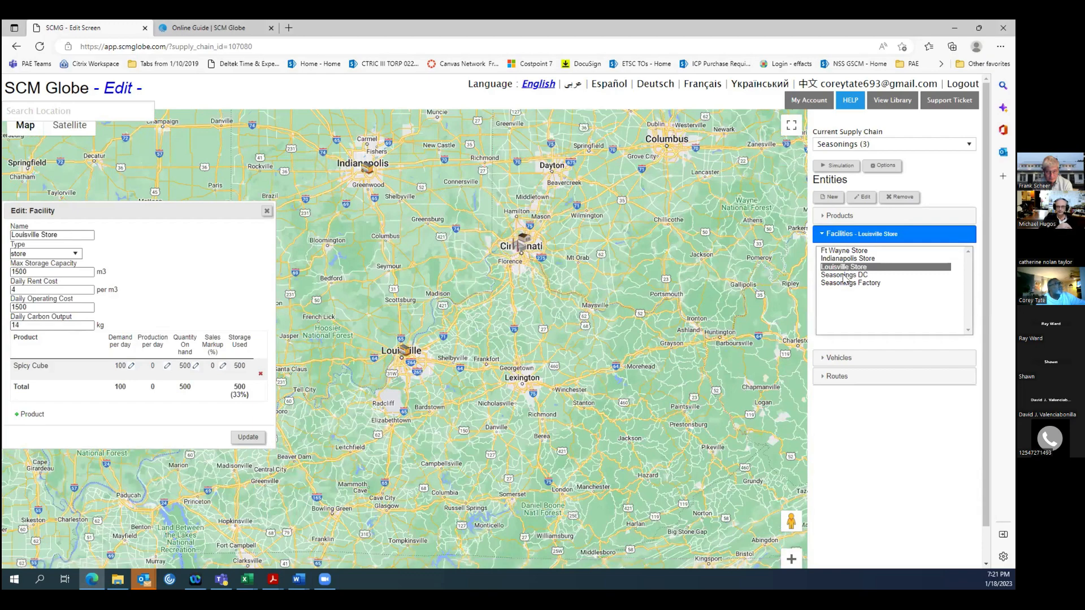
# Compare the Seasonings DC warehouse's details with the Louisville Store's and bring all delivery routes into view beside the facility details.
pyautogui.click(845, 275)
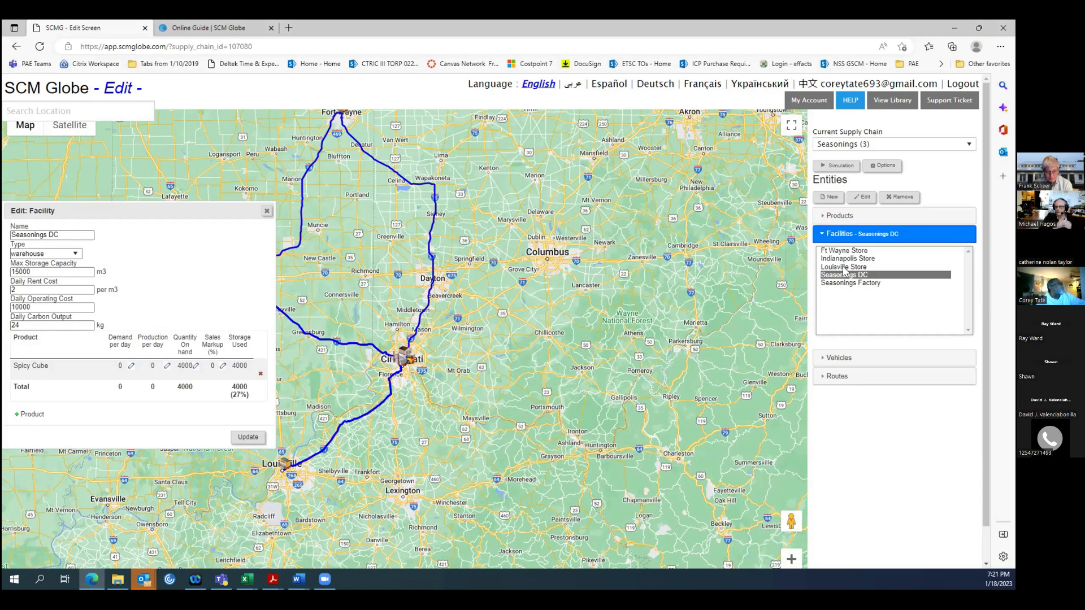
pyautogui.click(843, 267)
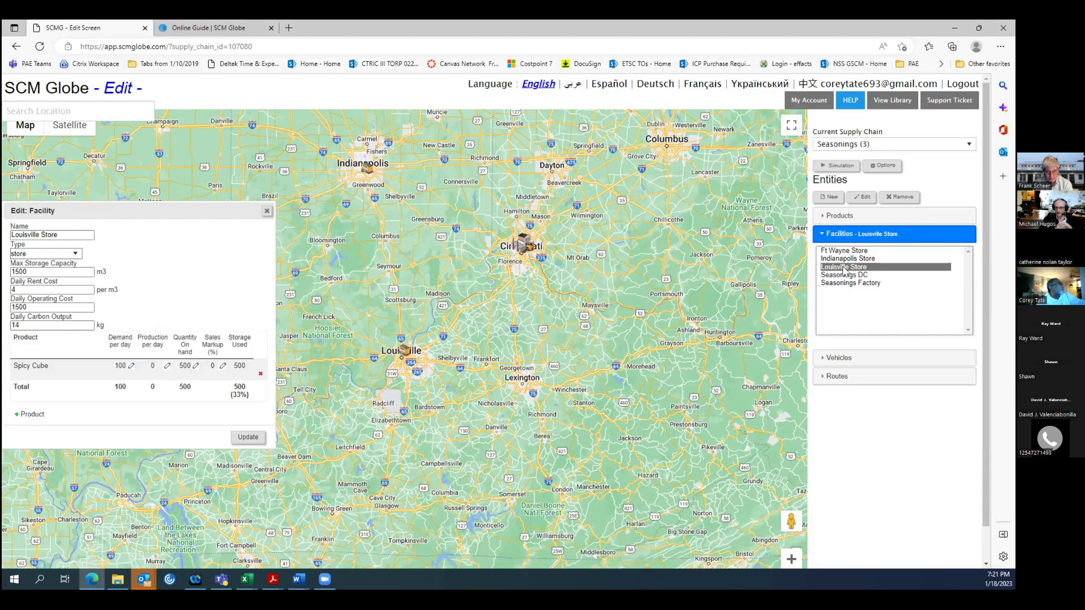
pyautogui.click(841, 277)
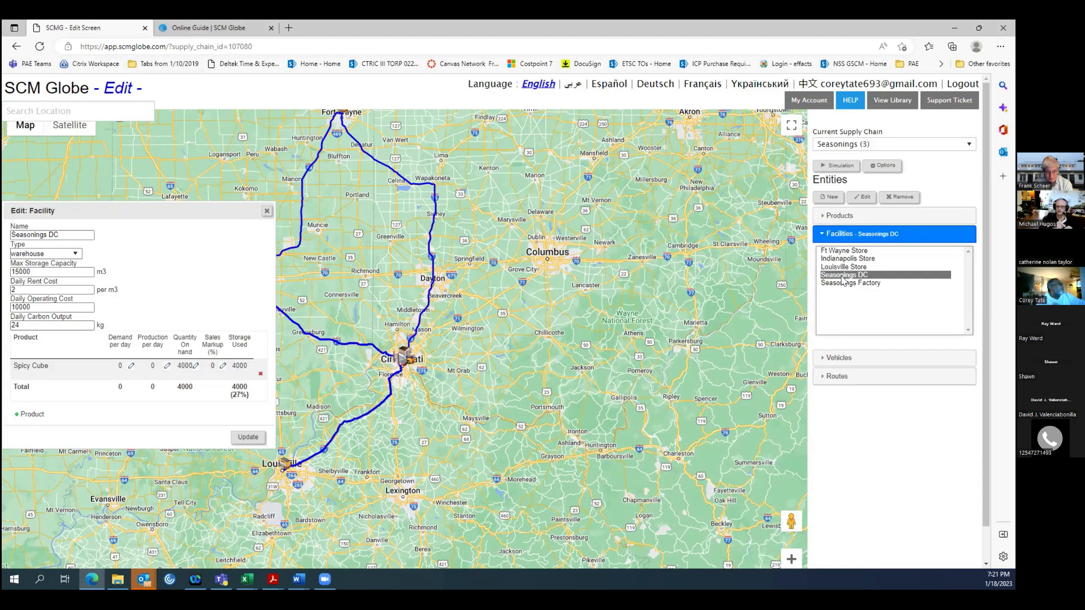
pyautogui.click(842, 267)
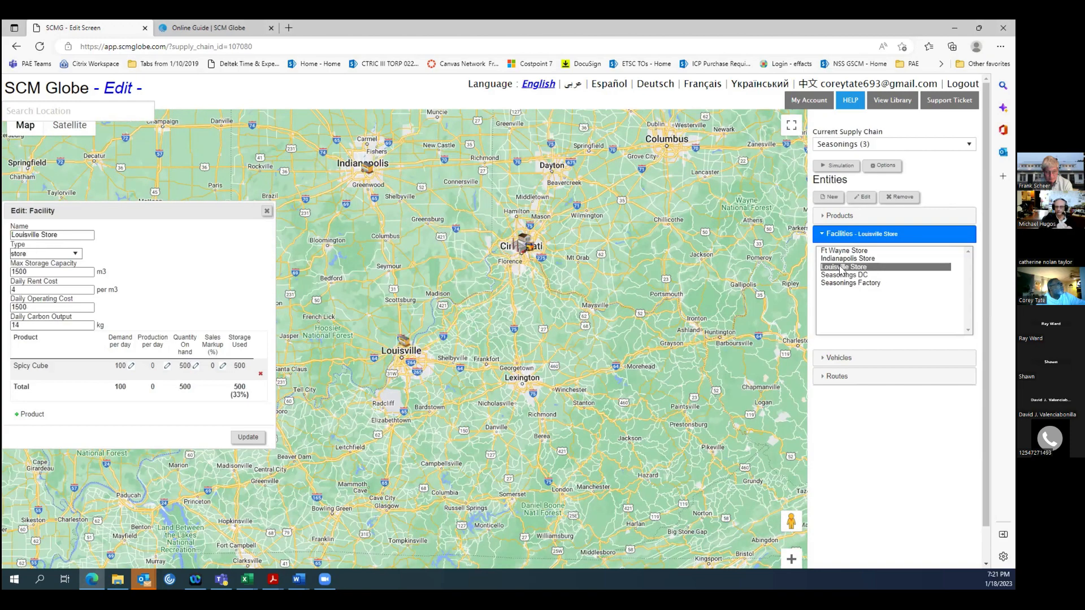
pyautogui.click(837, 275)
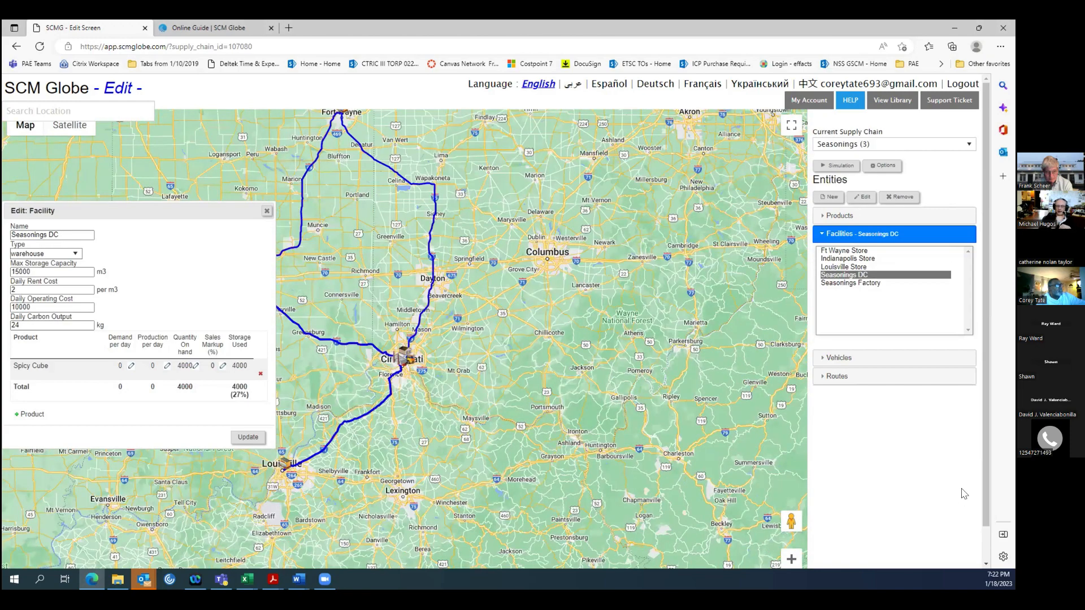
pyautogui.scroll(-1, 984, 523)
pyautogui.scroll(-1, 984, 520)
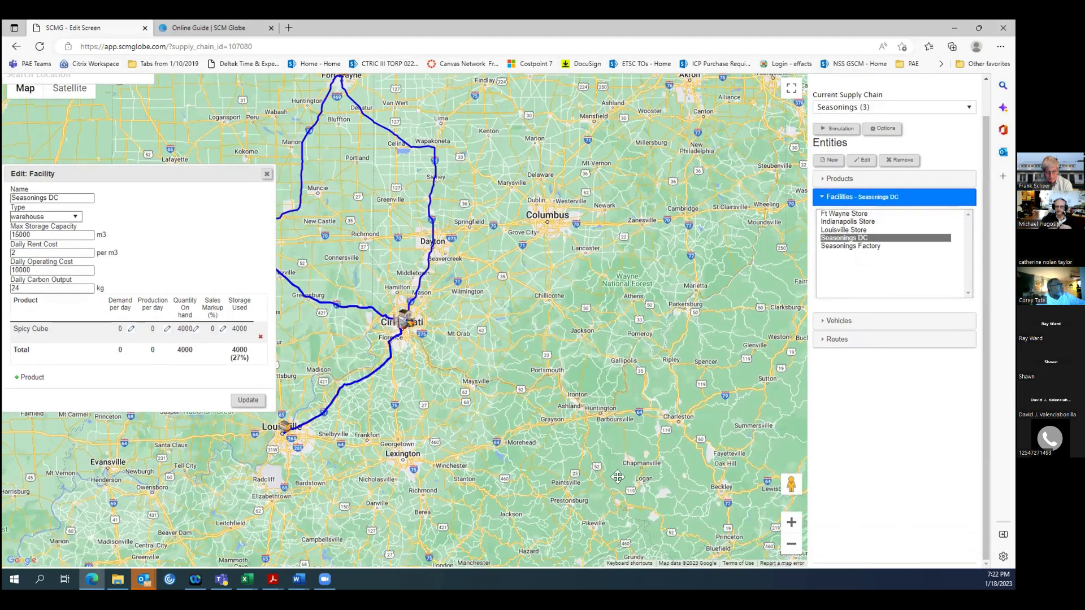
pyautogui.moveTo(631, 476); pyautogui.dragTo(817, 486)
pyautogui.moveTo(657, 442); pyautogui.dragTo(685, 463)
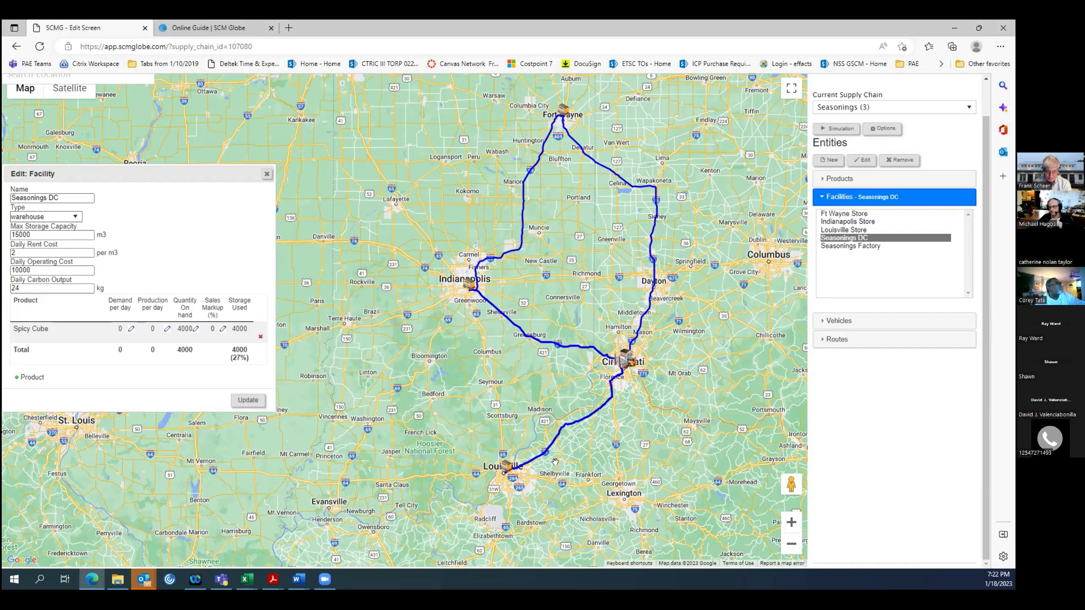
# Close the Seasonings DC details and review the settings of the vehicle DC Truck3.
pyautogui.click(837, 322)
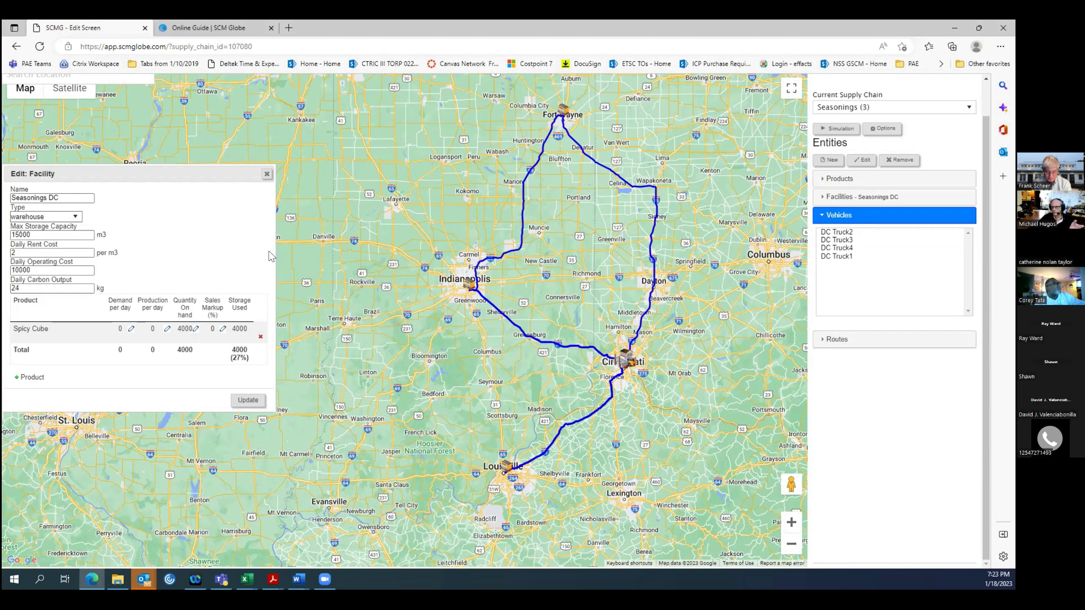
pyautogui.click(266, 174)
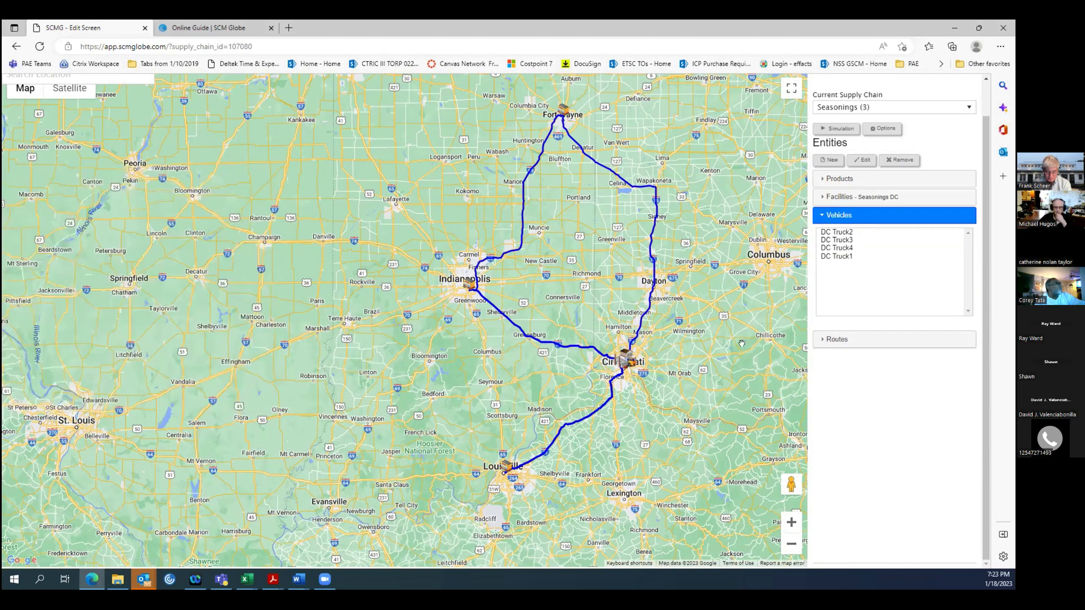
pyautogui.click(860, 241)
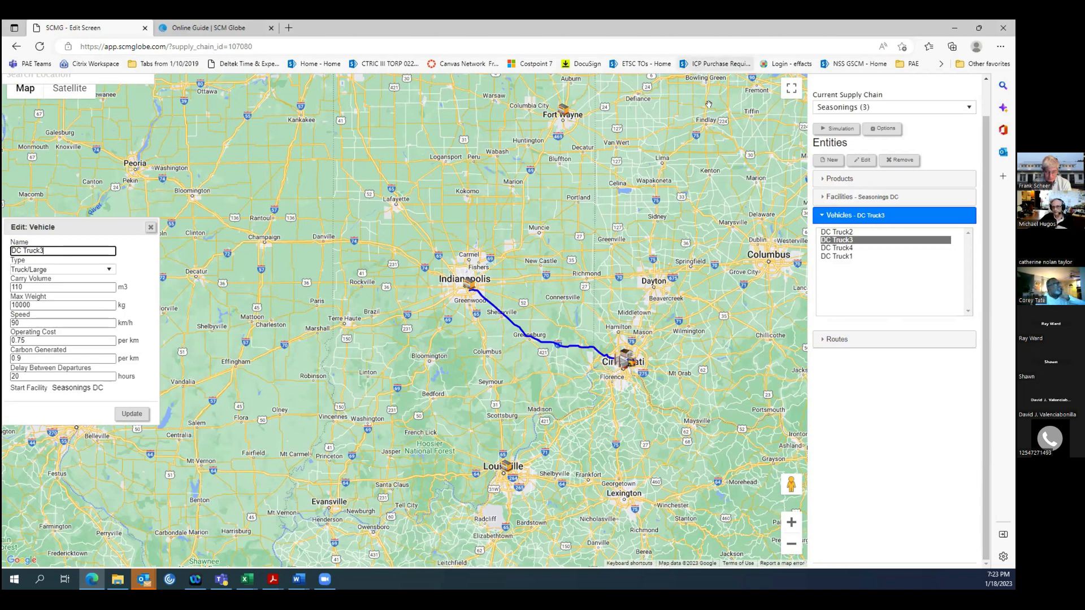
# Show the details of DC Truck3's Cincy - Indy route and move its window clear of the route line and vehicle details.
pyautogui.click(843, 340)
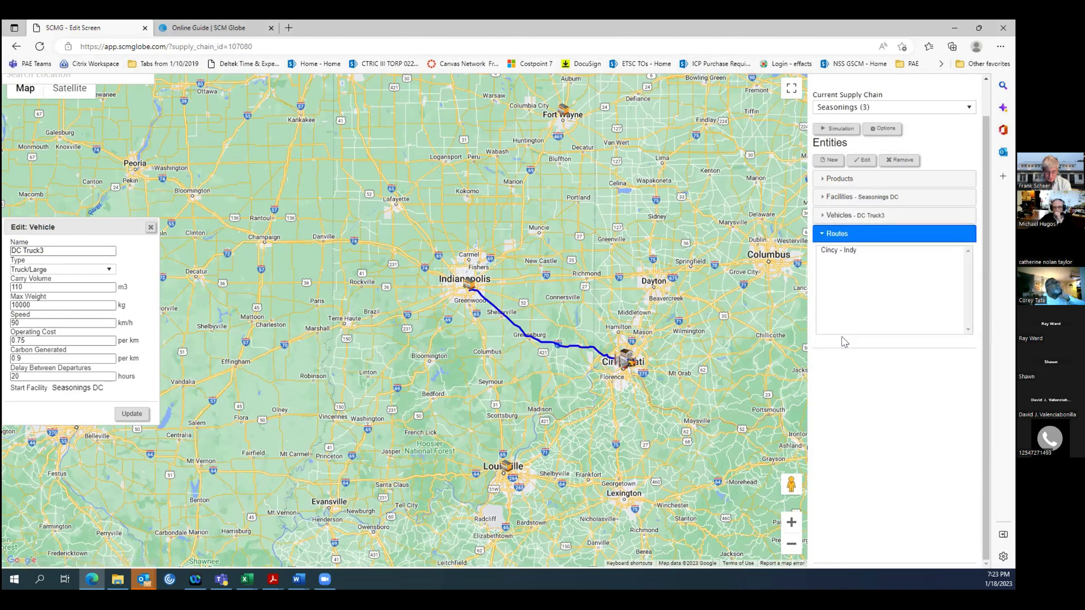
pyautogui.click(834, 254)
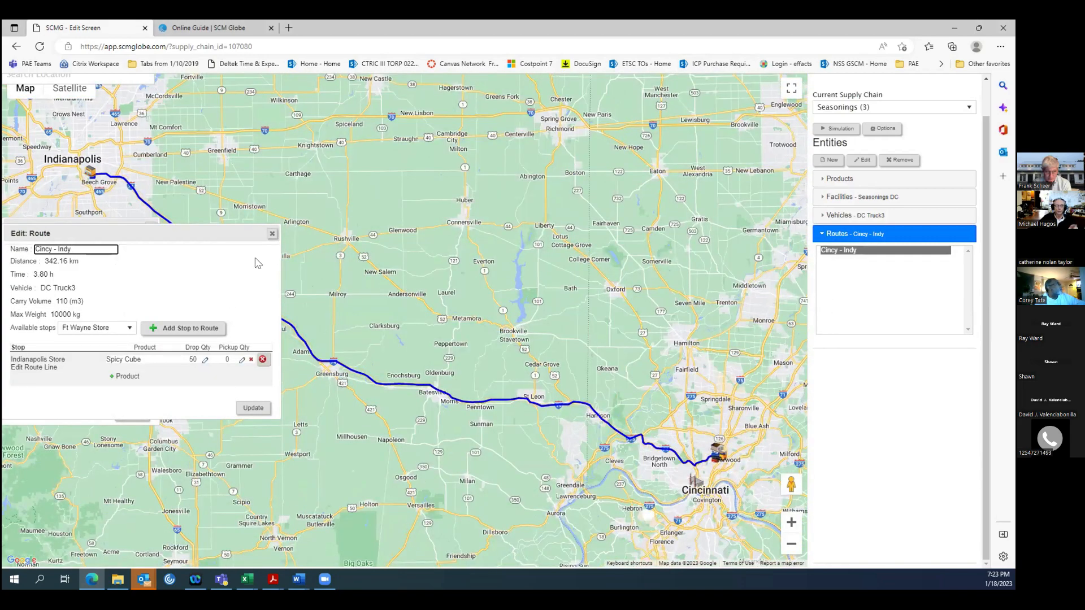
pyautogui.moveTo(102, 232); pyautogui.dragTo(765, 86)
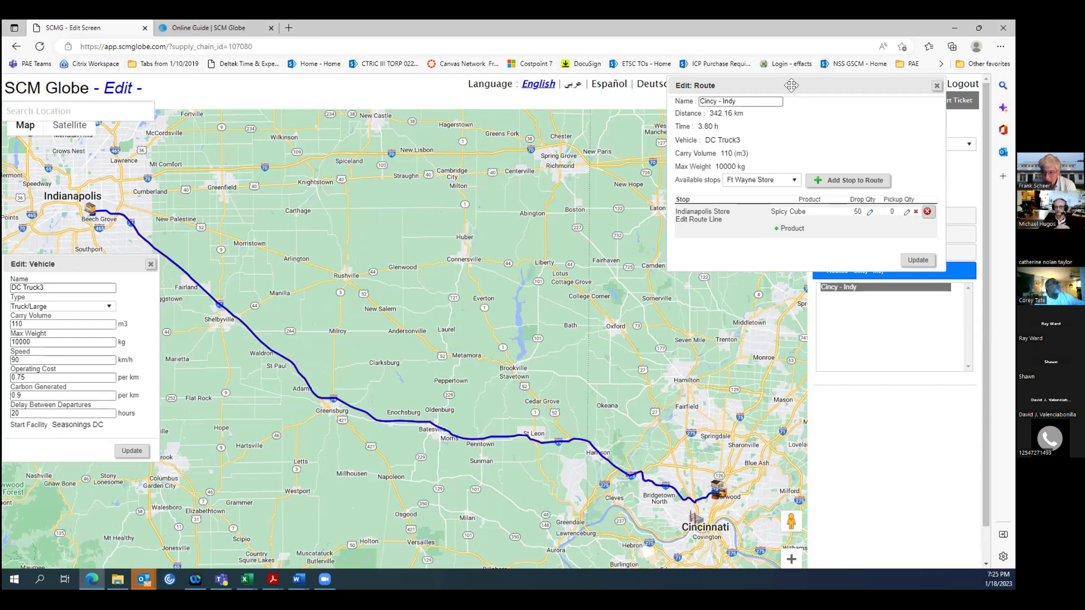
pyautogui.moveTo(792, 85); pyautogui.dragTo(742, 97)
pyautogui.moveTo(550, 156); pyautogui.dragTo(470, 116)
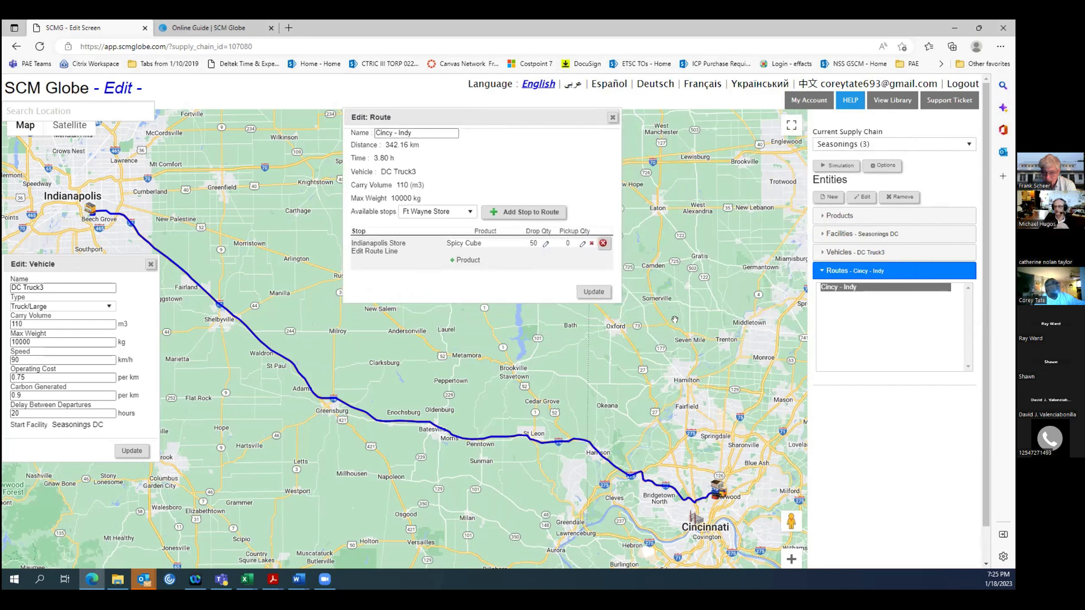
# Open the Seasonings supply chain's simulation, run it at Slow speed until it halts, and highlight the error text.
pyautogui.click(838, 167)
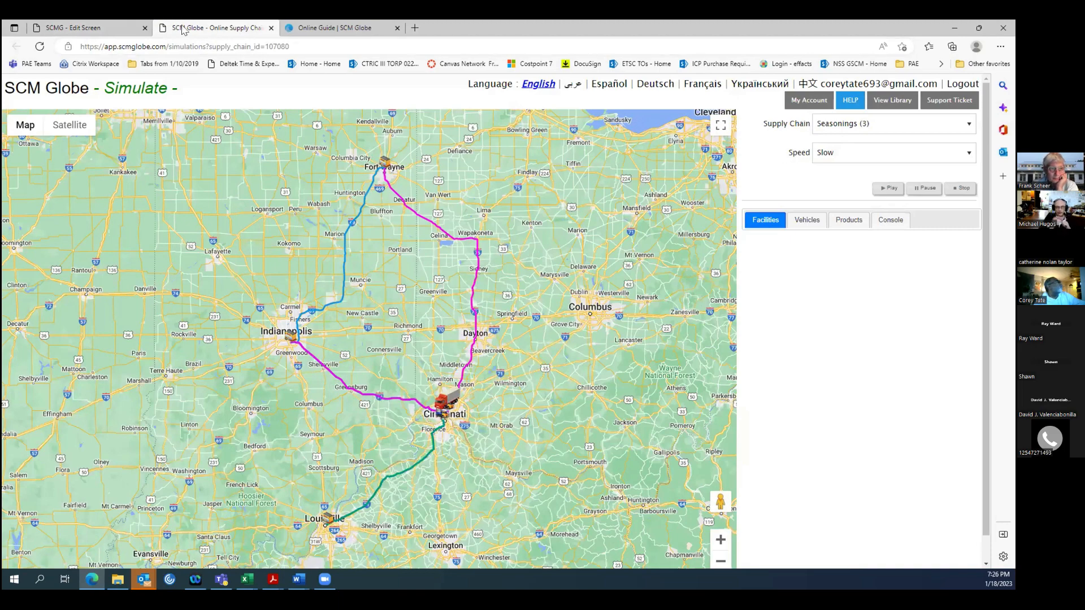
pyautogui.click(71, 31)
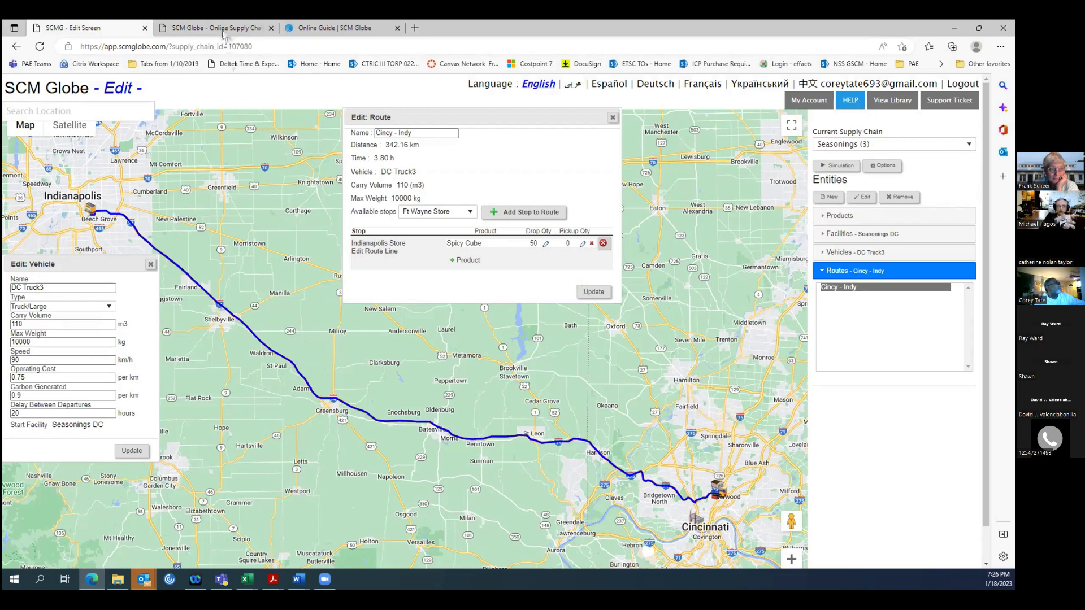
pyautogui.hotkey('ctrl', 'Tab')
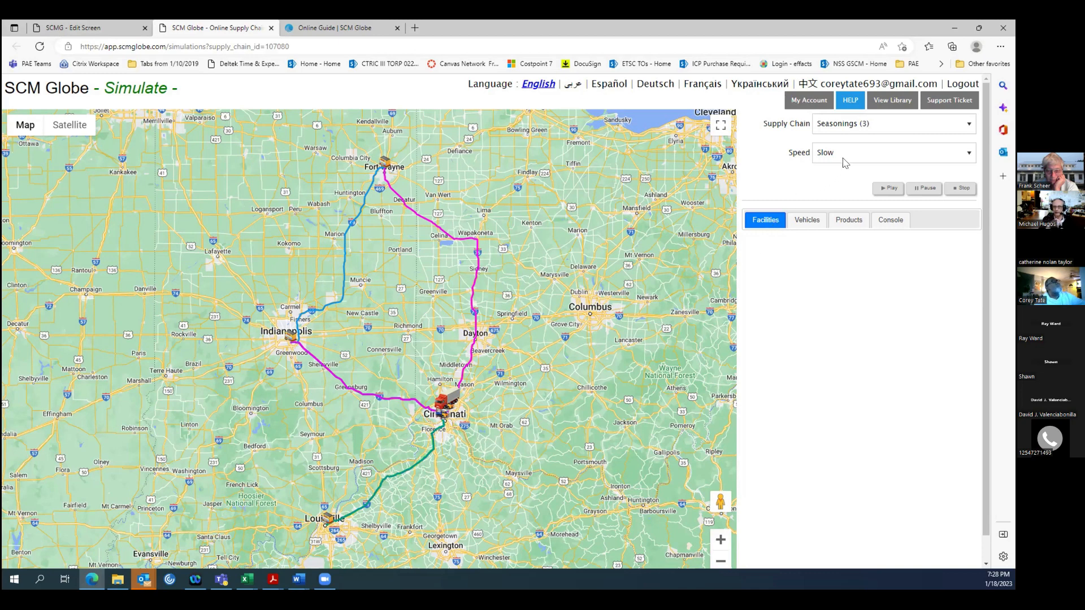
pyautogui.click(880, 191)
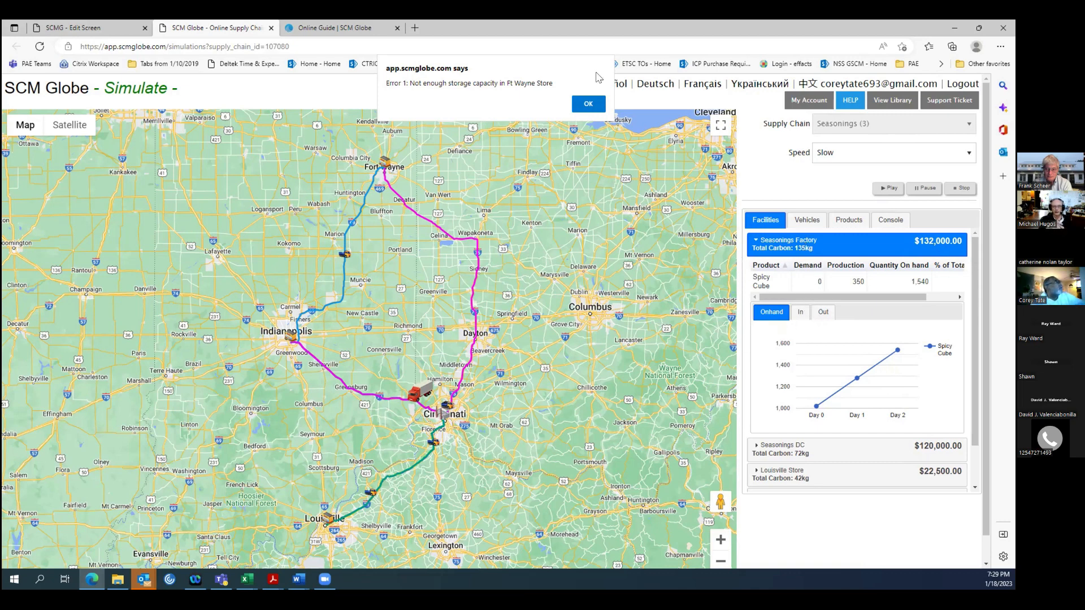
pyautogui.click(587, 105)
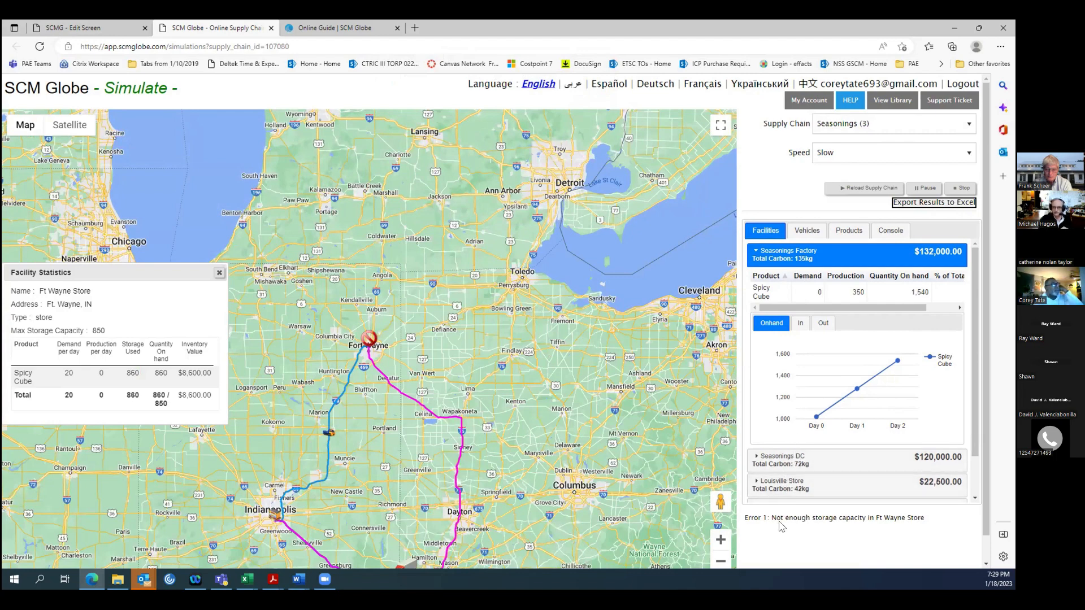
pyautogui.moveTo(745, 518); pyautogui.dragTo(923, 518)
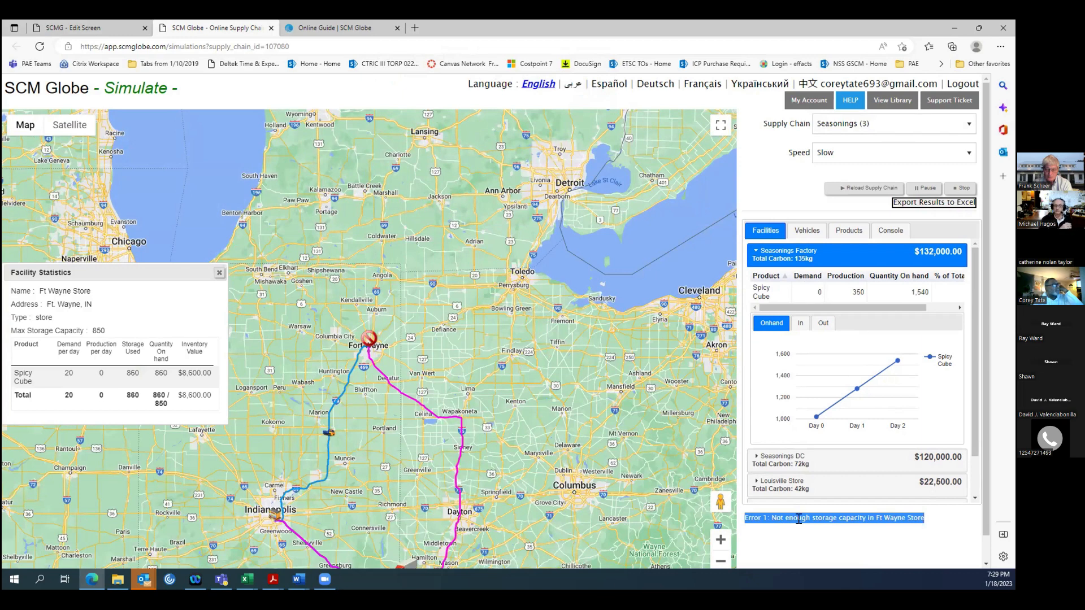
# Examine the on-hand inventory results of Seasonings DC and the Louisville, Indianapolis and Ft Wayne stores in turn.
pyautogui.moveTo(984, 449); pyautogui.dragTo(989, 483)
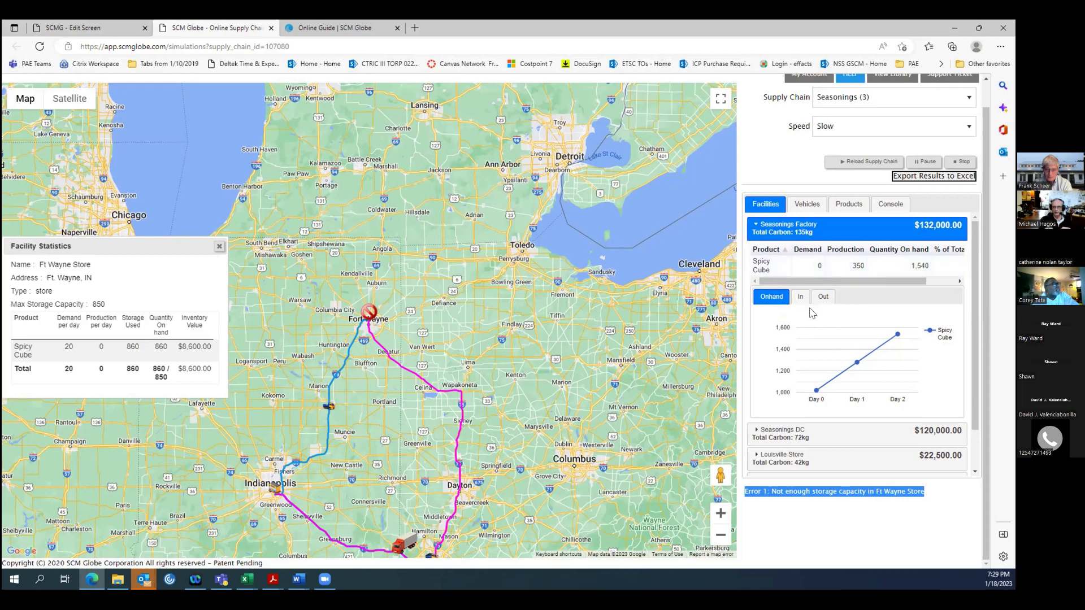
pyautogui.click(796, 436)
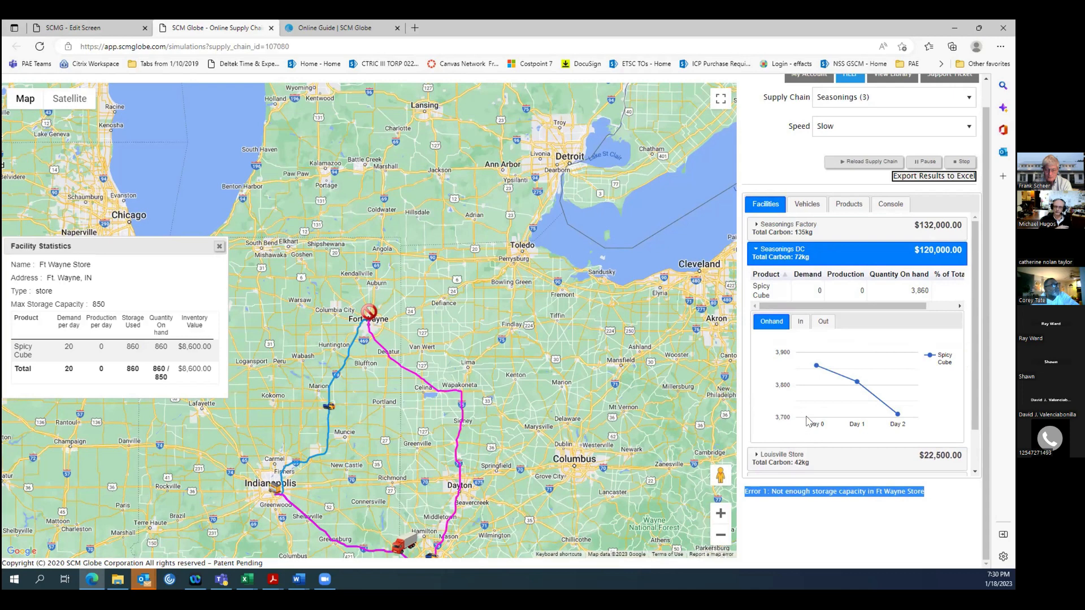
pyautogui.click(801, 460)
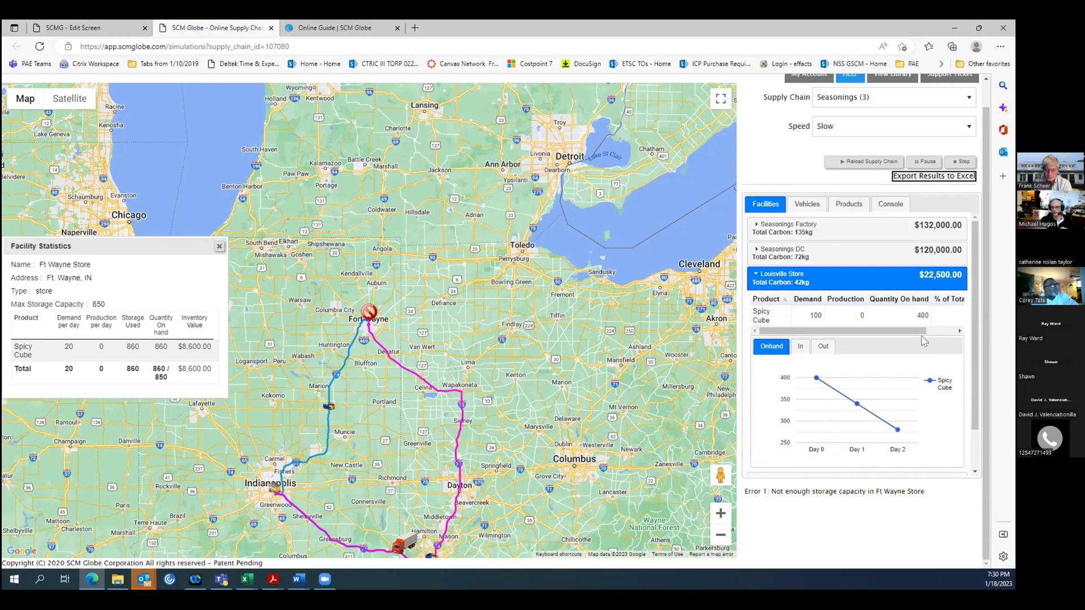
pyautogui.moveTo(907, 332); pyautogui.dragTo(882, 334)
pyautogui.moveTo(972, 336); pyautogui.dragTo(973, 404)
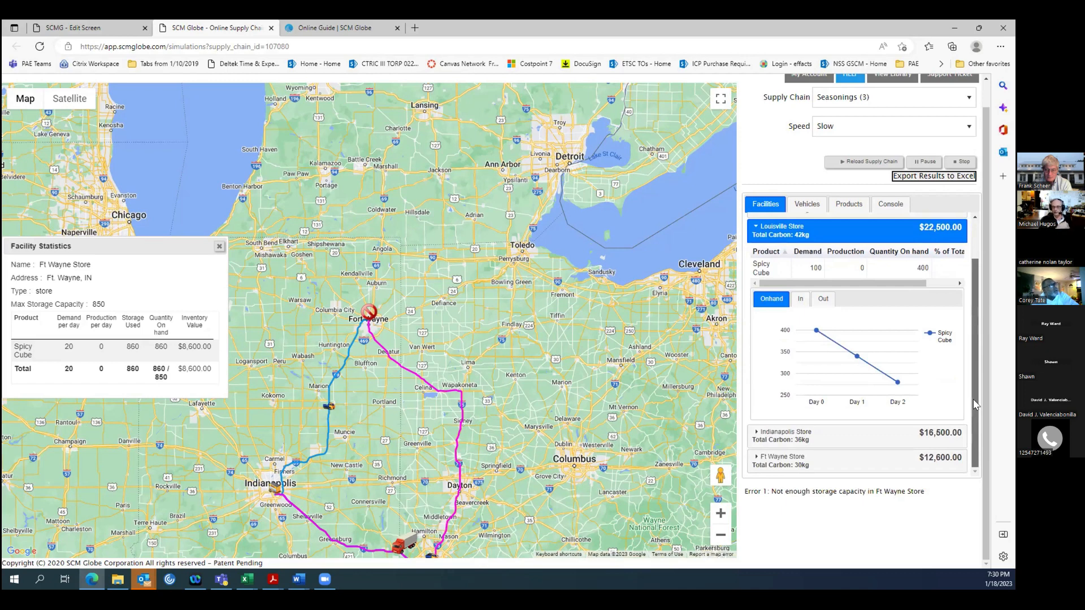
pyautogui.click(836, 438)
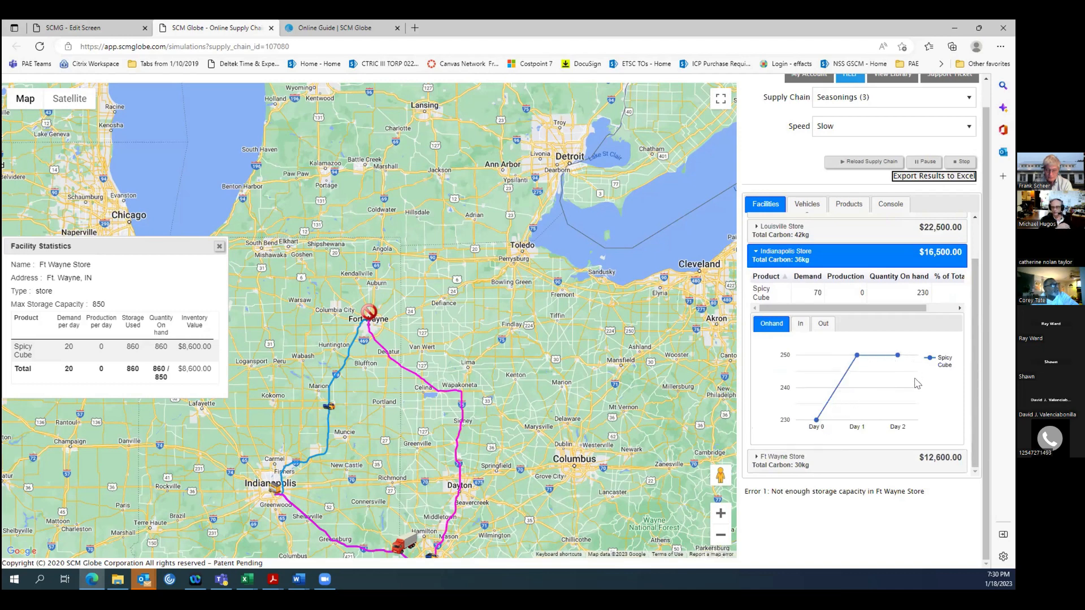
pyautogui.click(832, 461)
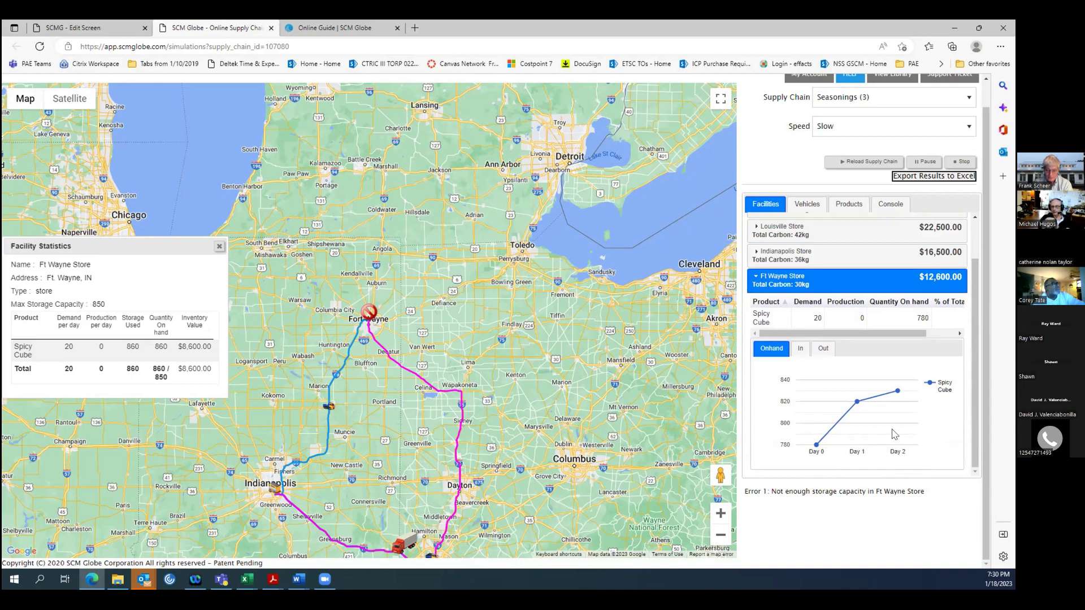
# Review the simulation results for vehicles and products, and the daily on-hand table in the console.
pyautogui.click(807, 204)
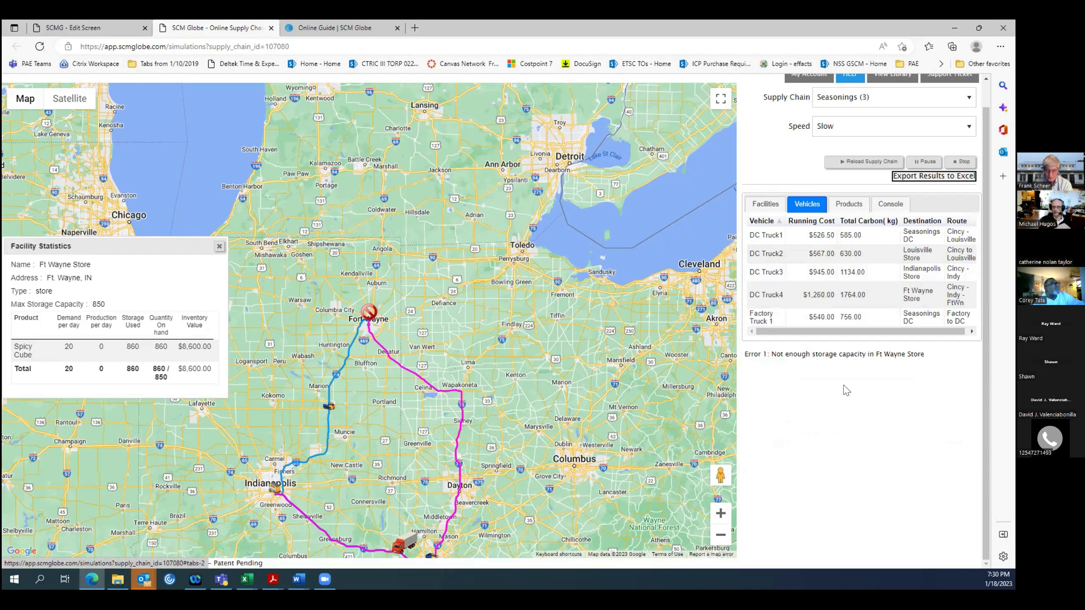
pyautogui.click(847, 206)
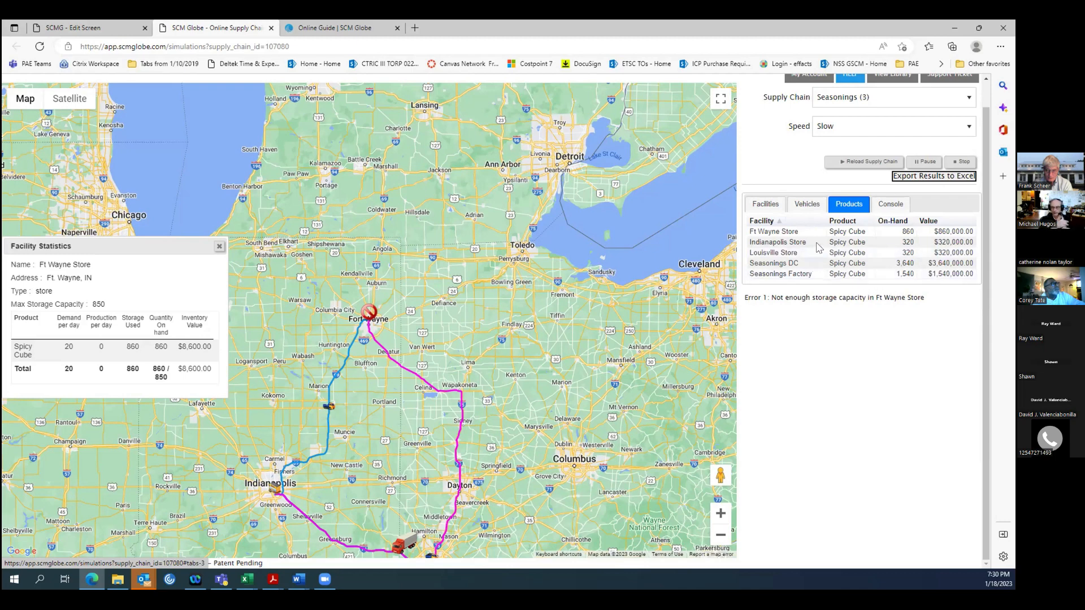
pyautogui.click(886, 209)
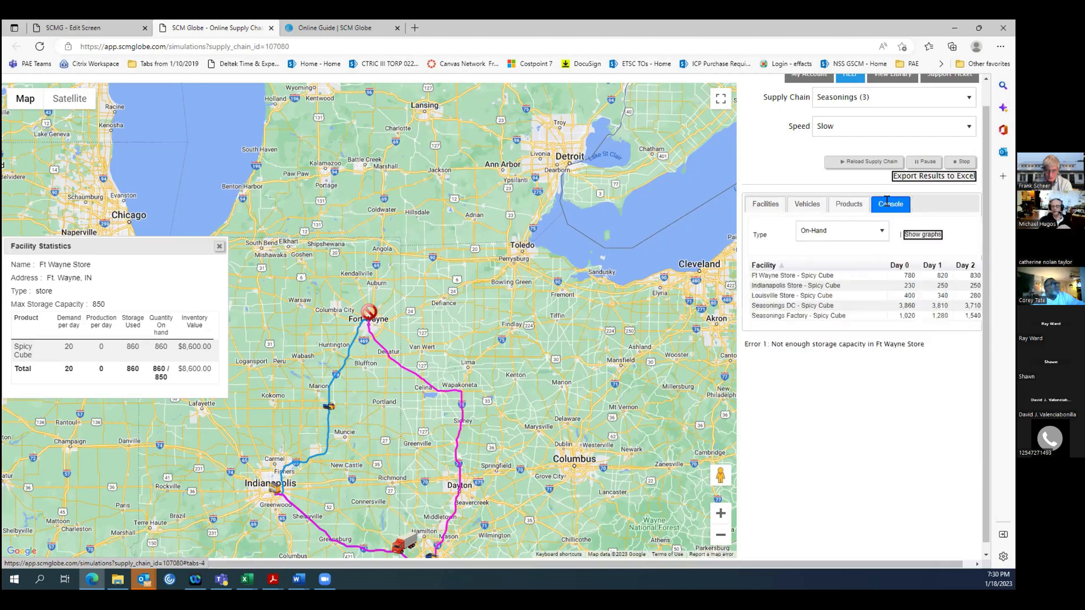
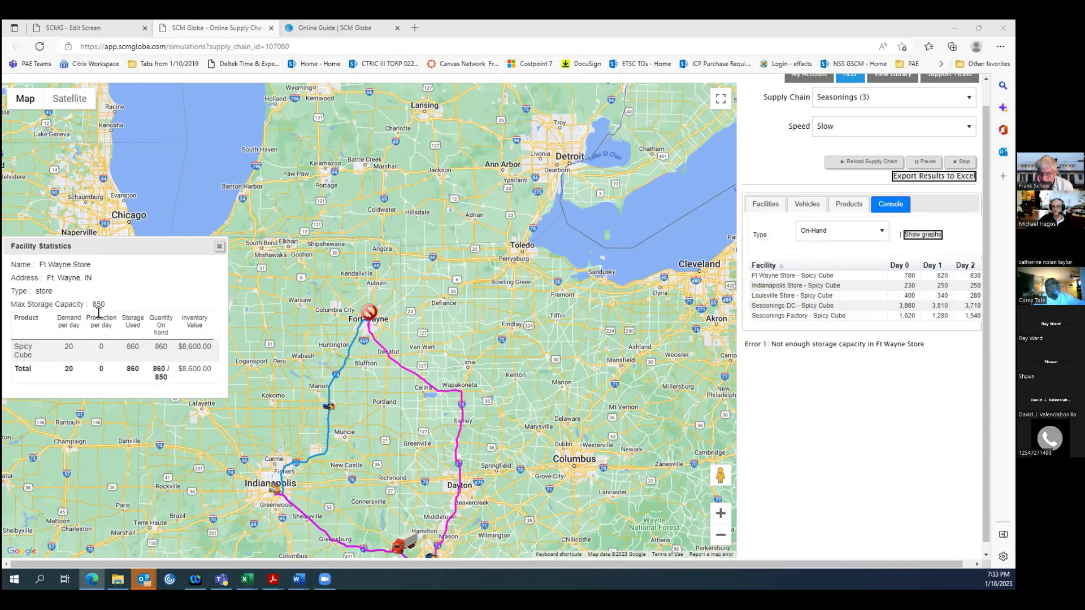
pyautogui.scroll(2, 297, 306)
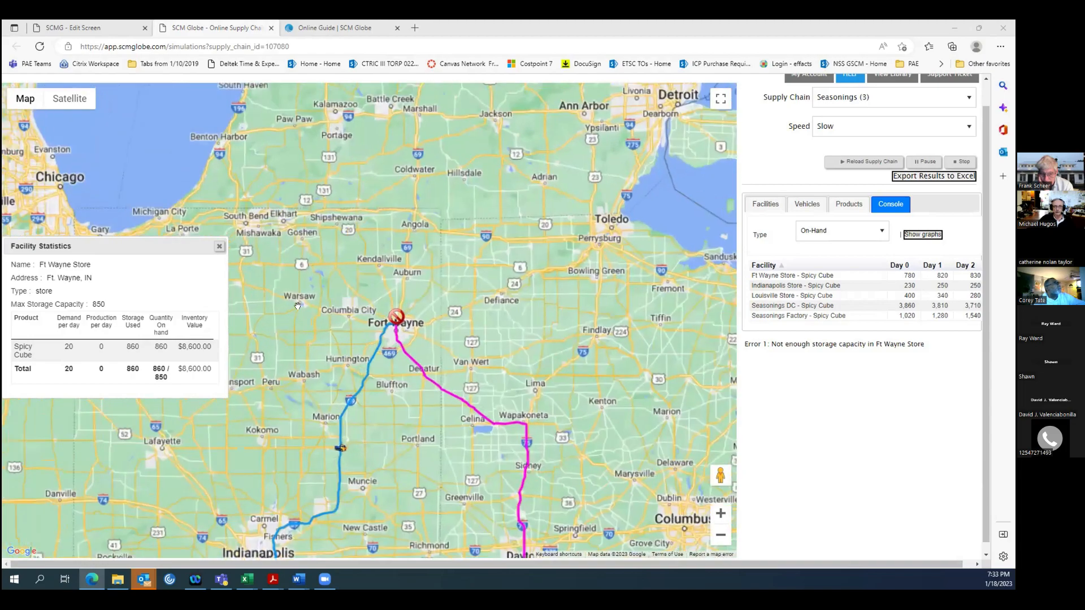
pyautogui.scroll(-2, 298, 306)
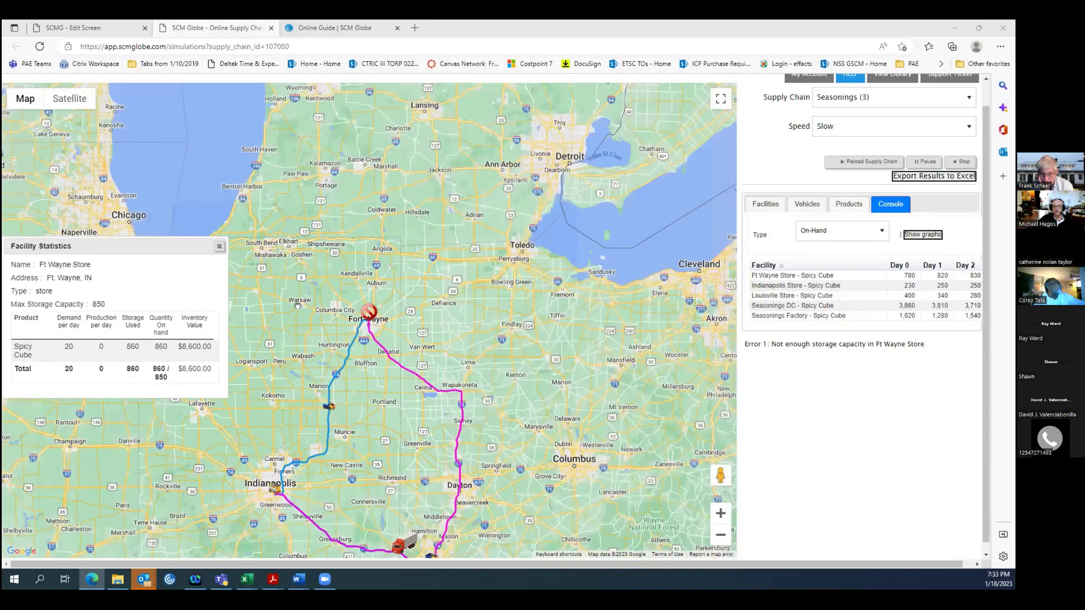
pyautogui.scroll(1, 298, 306)
pyautogui.scroll(-1, 298, 306)
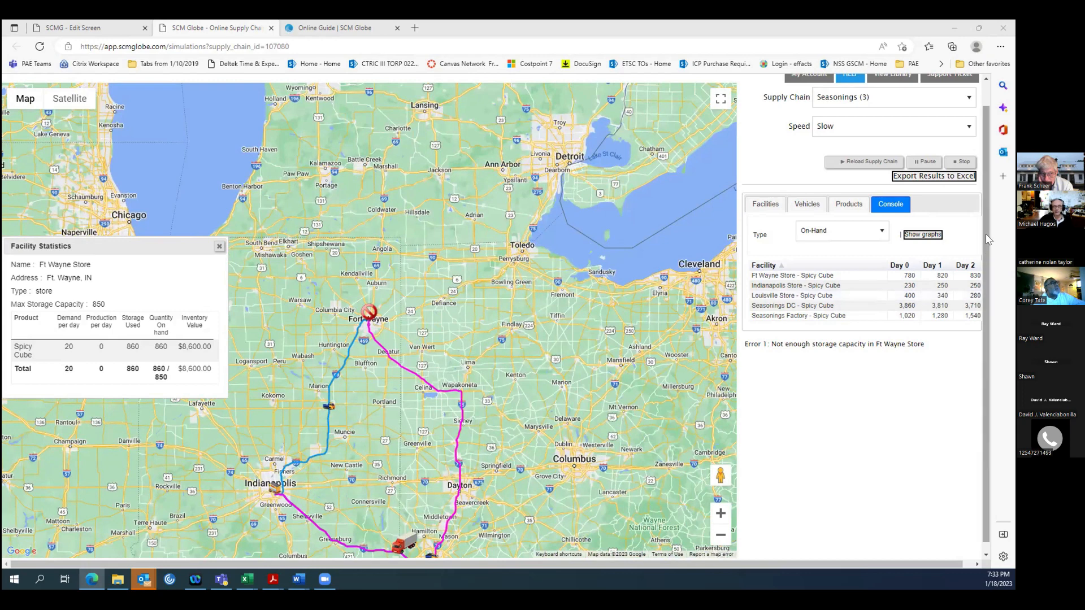
# Compare the Ft Wayne Store's facility settings on the Edit screen with its statistics and on-hand graph in the simulation.
pyautogui.moveTo(985, 237); pyautogui.dragTo(987, 196)
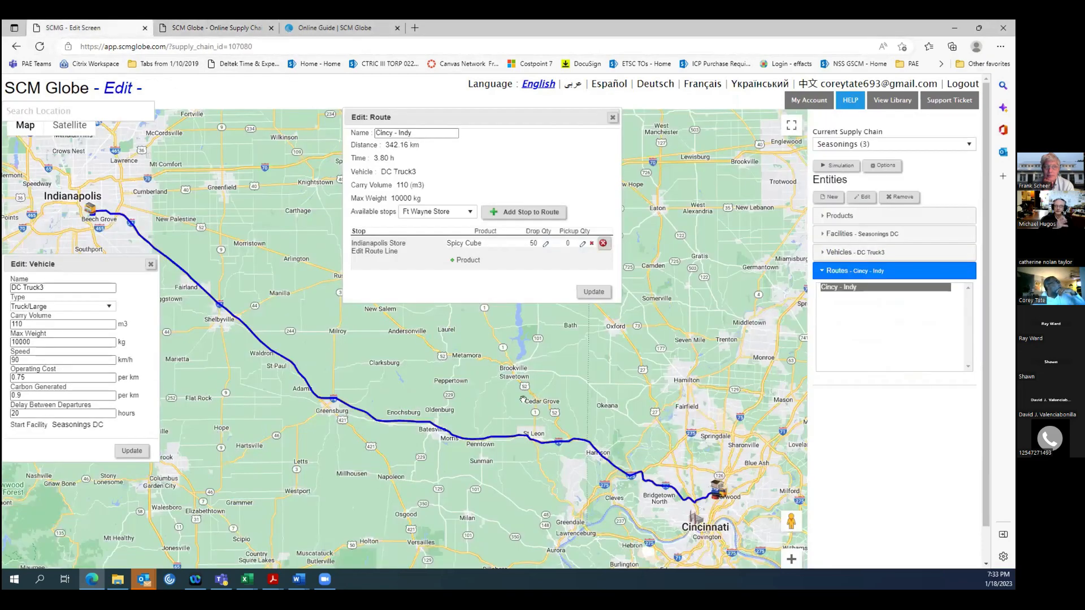
pyautogui.click(91, 27)
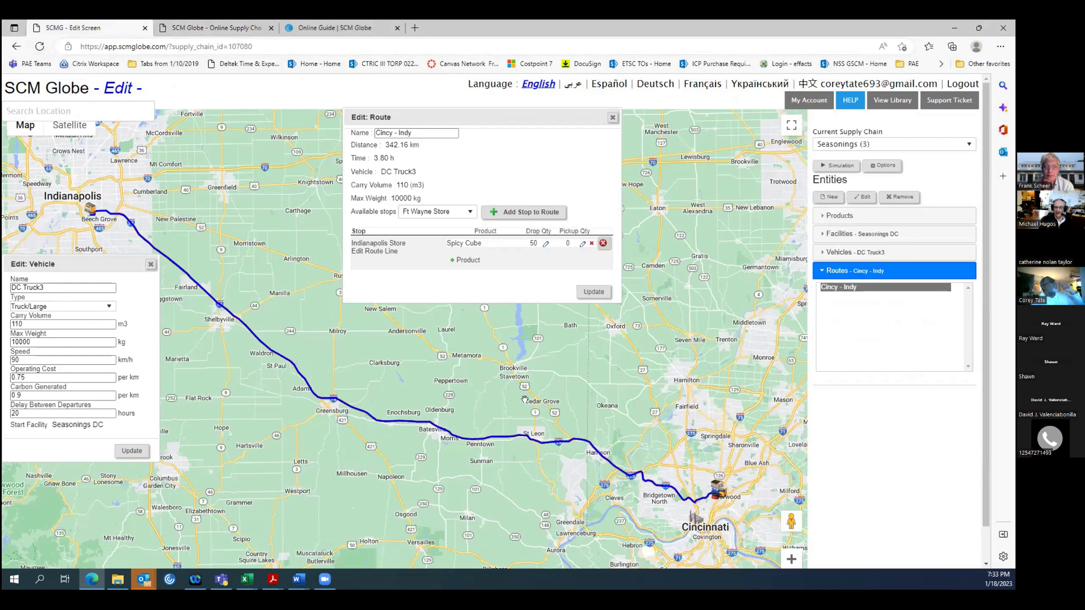
pyautogui.click(838, 236)
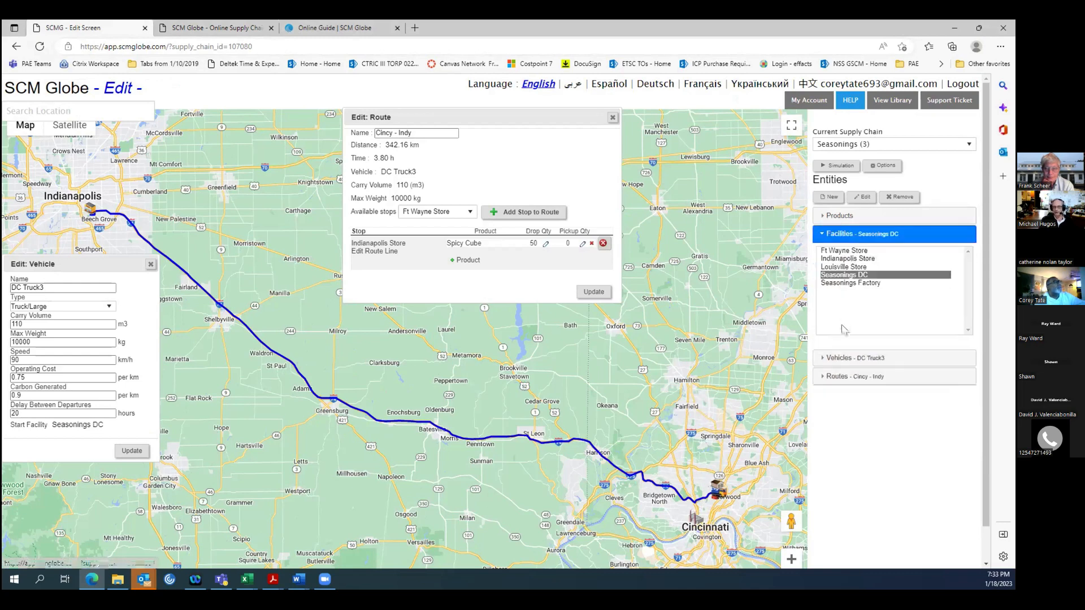
pyautogui.click(842, 252)
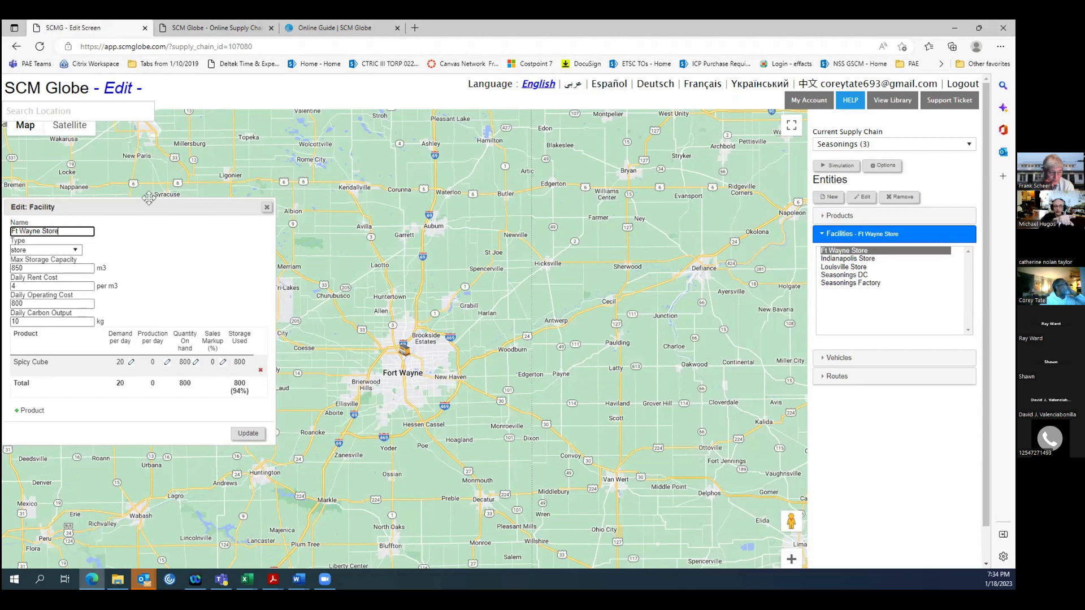
pyautogui.click(227, 29)
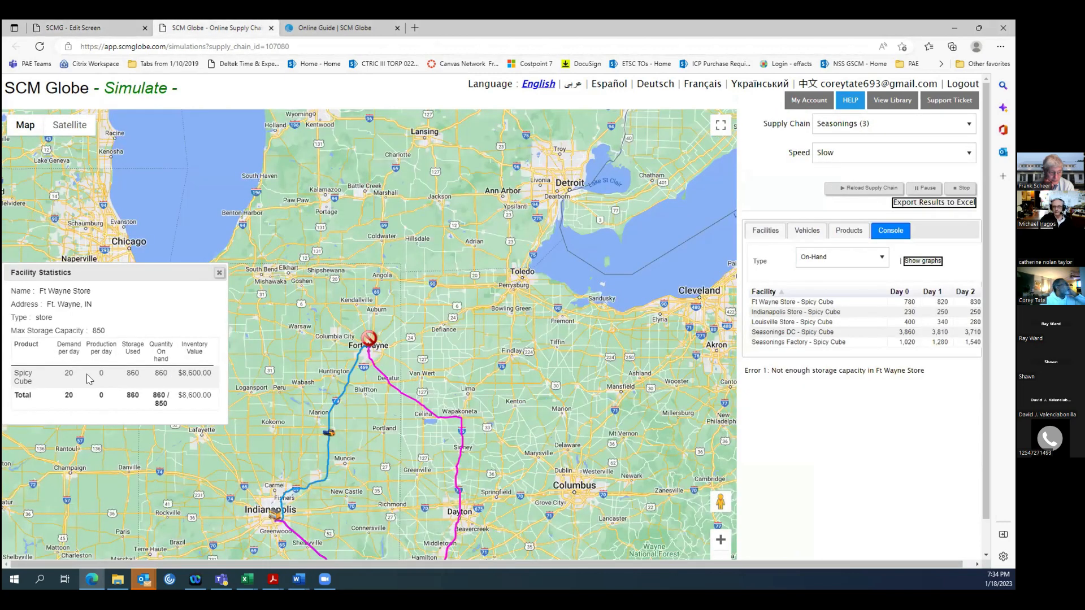
pyautogui.click(765, 230)
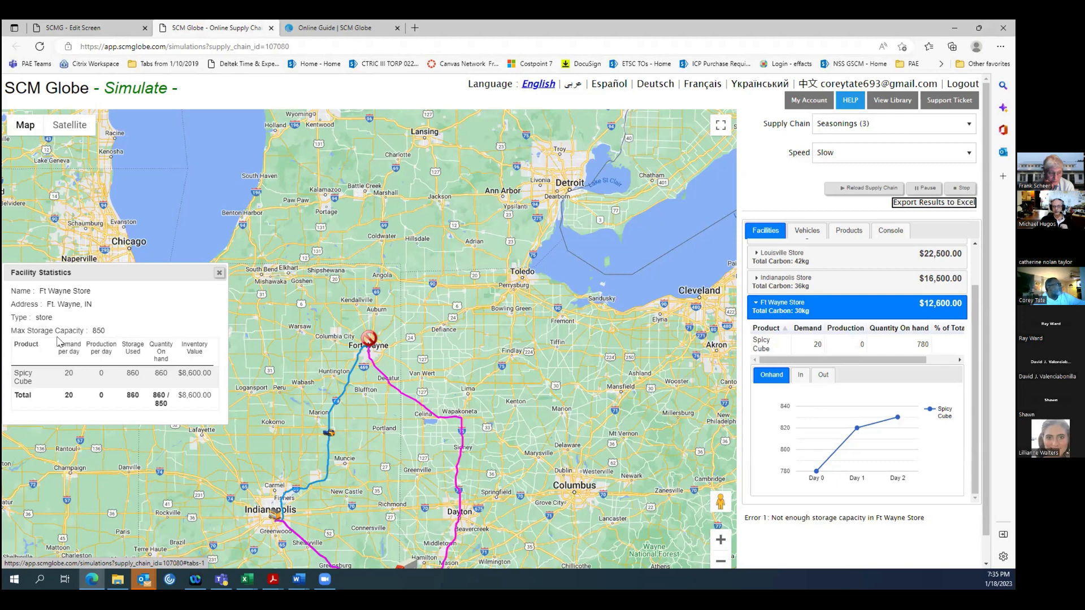
# Set the Ft Wayne Store's maximum storage capacity to 1600 m3, save the update, and reopen the facility's details to check it.
pyautogui.click(90, 28)
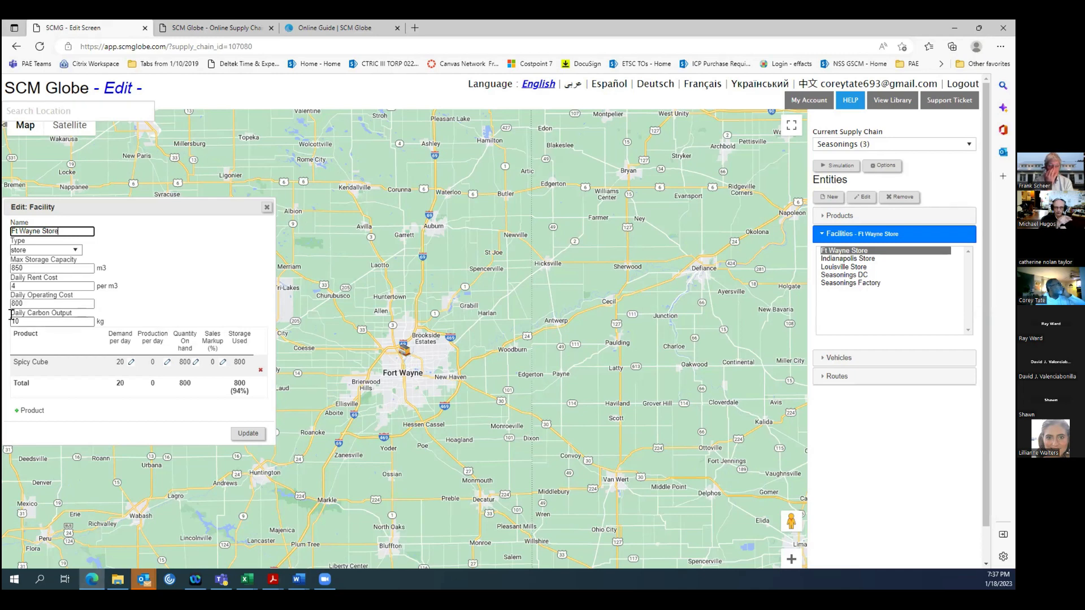
pyautogui.doubleClick(25, 268)
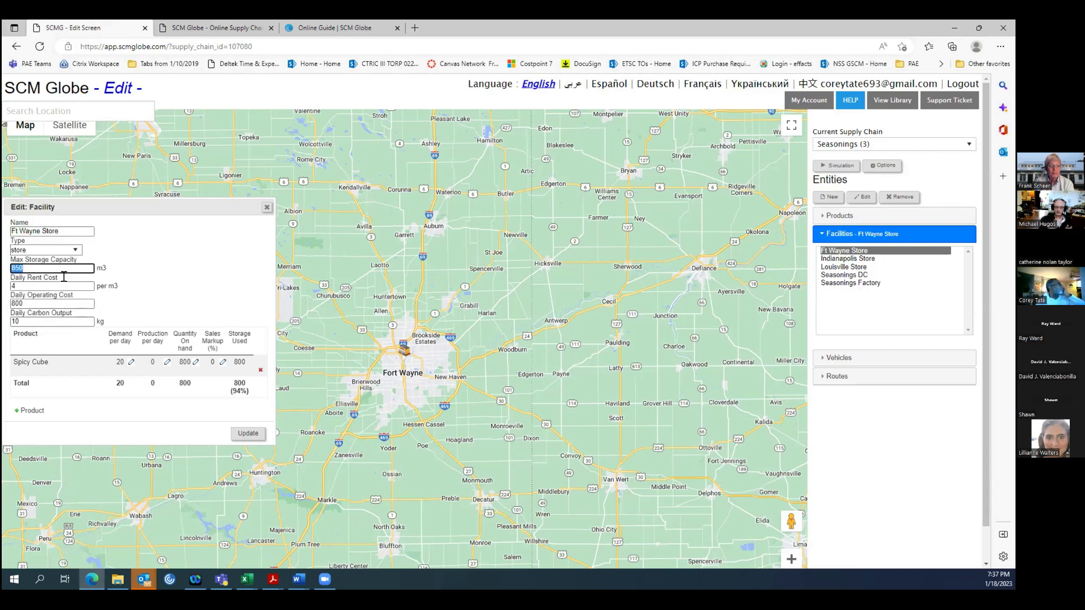
pyautogui.write('160')
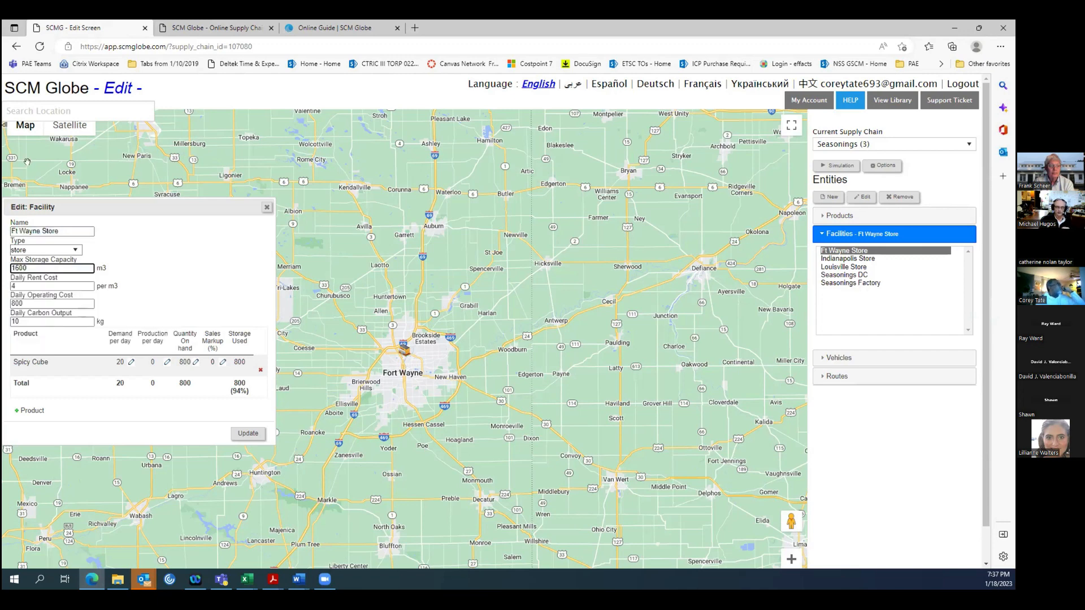
pyautogui.write('0')
pyautogui.click(191, 300)
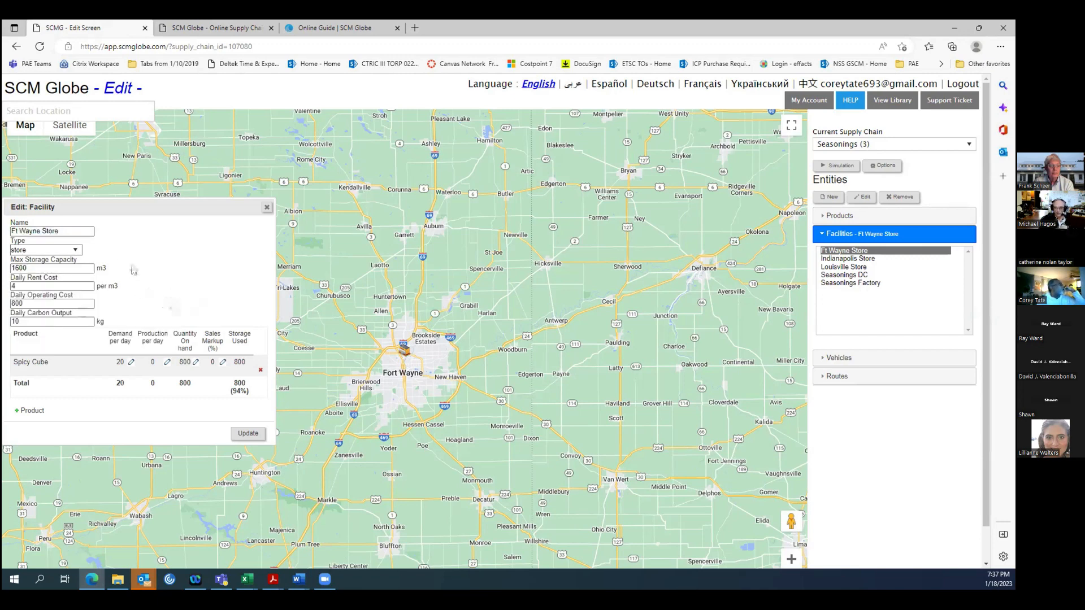
pyautogui.click(246, 434)
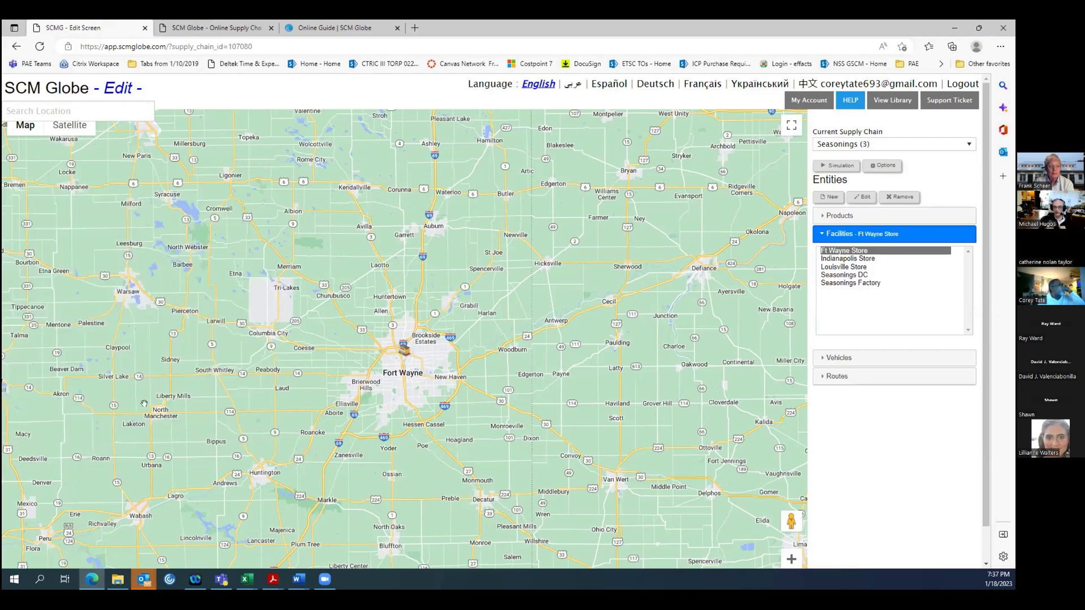
pyautogui.doubleClick(847, 252)
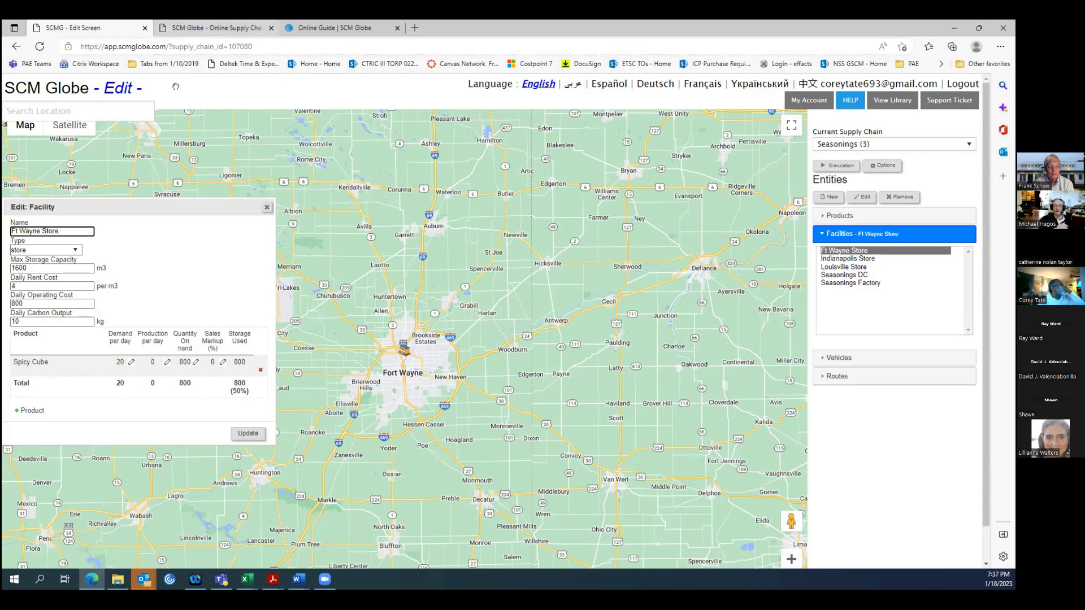
# Reload the Seasonings supply chain in the simulation, run it again, and show the Ft Wayne Store's on-hand results.
pyautogui.click(204, 28)
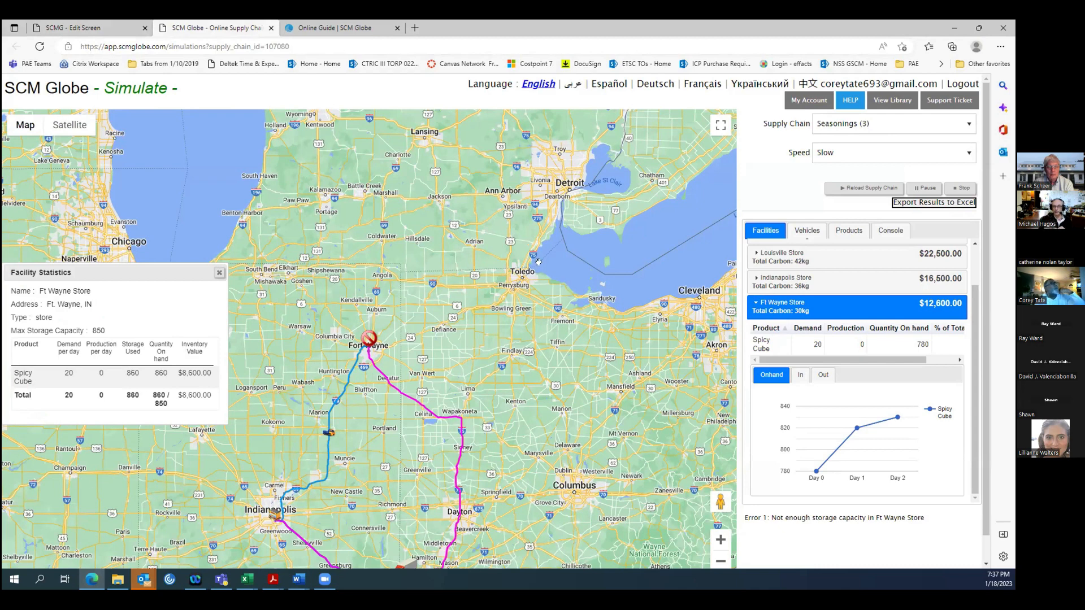
pyautogui.click(869, 188)
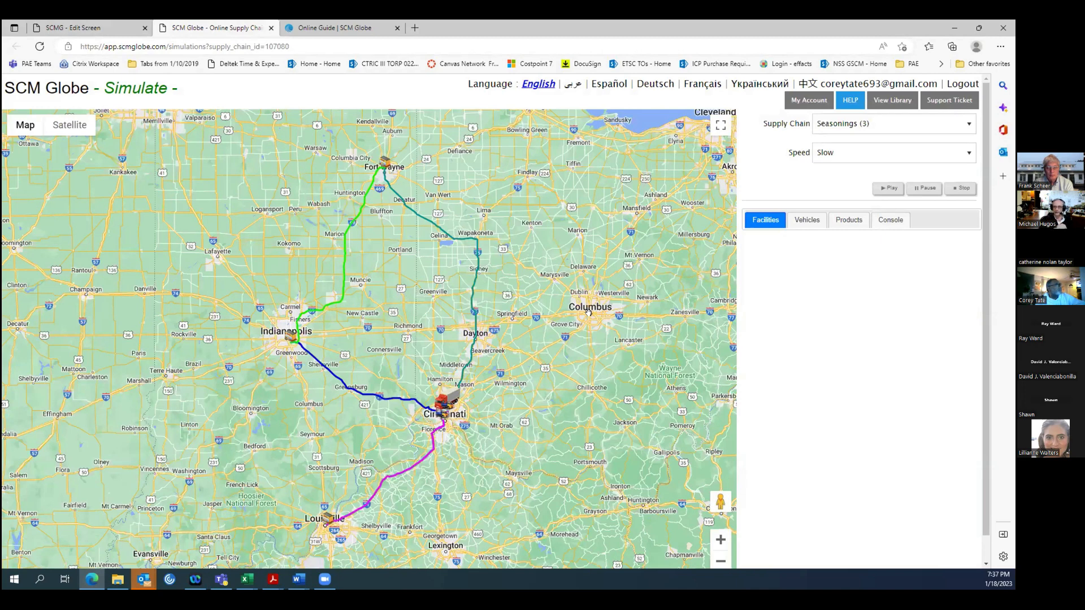
pyautogui.click(881, 189)
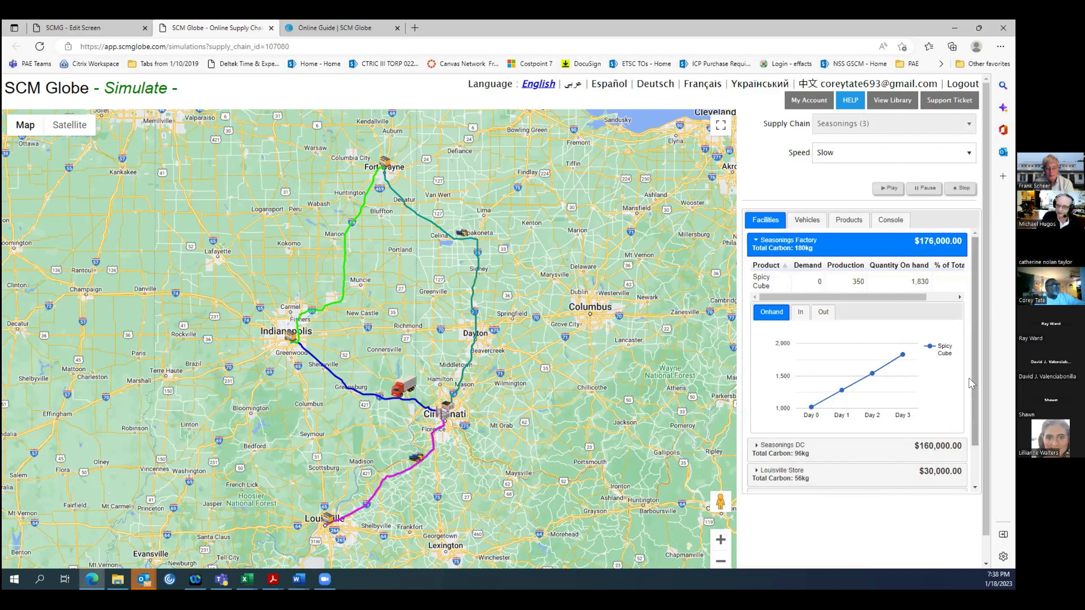
pyautogui.scroll(-1, 970, 412)
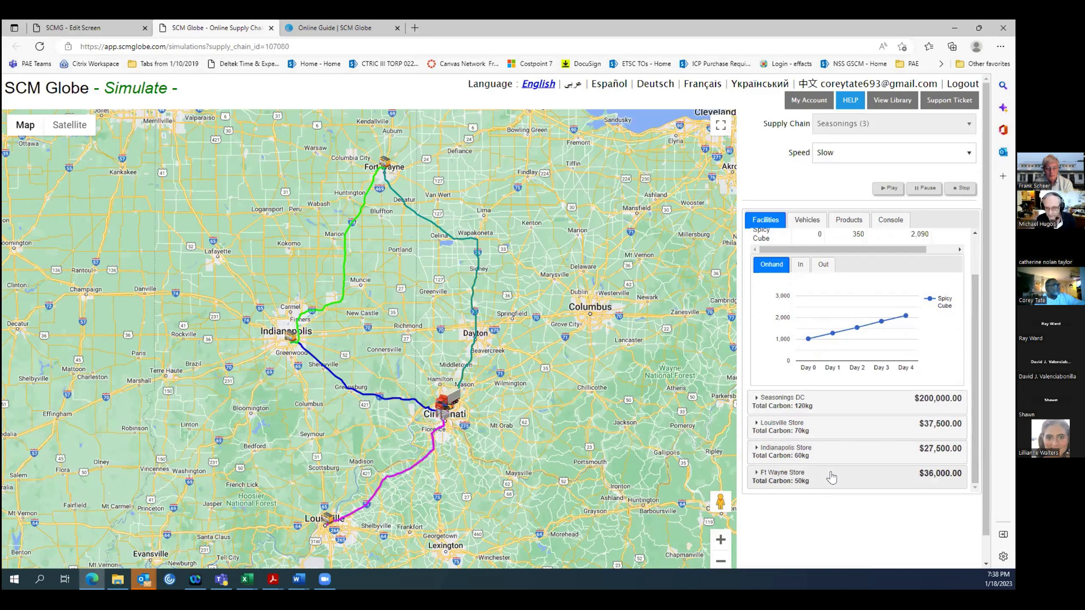
pyautogui.click(830, 478)
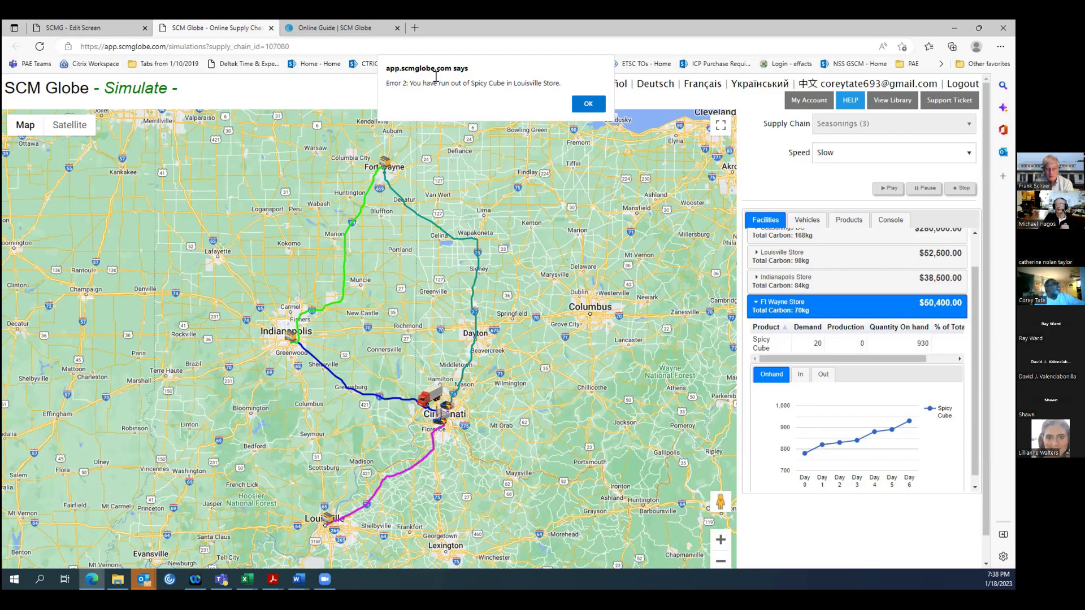
# Dismiss the simulation error and examine the Louisville Store's on-hand inventory graph.
pyautogui.click(588, 103)
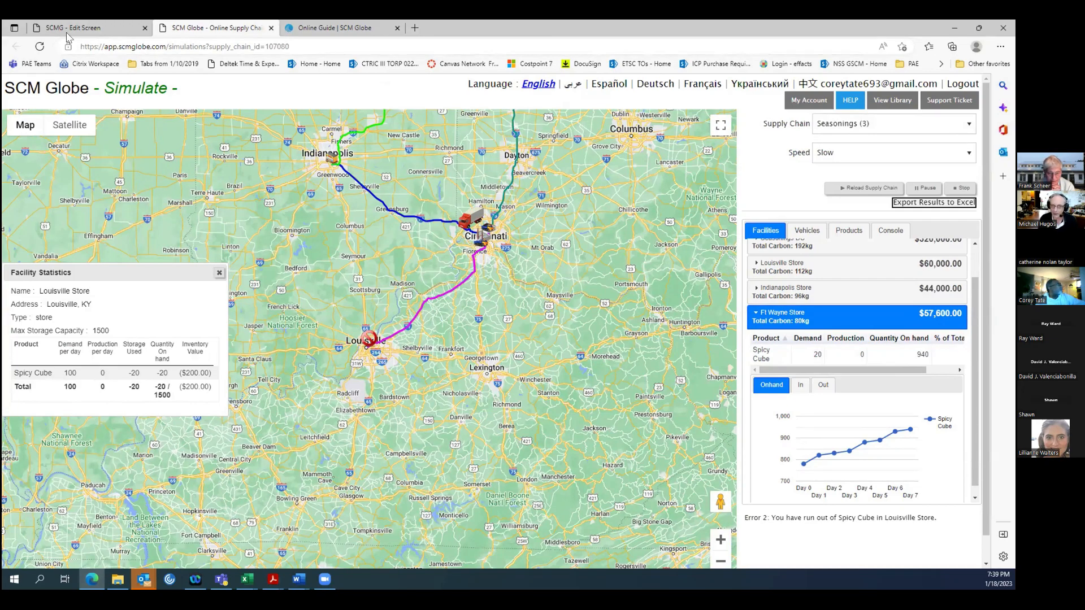
pyautogui.moveTo(64, 33)
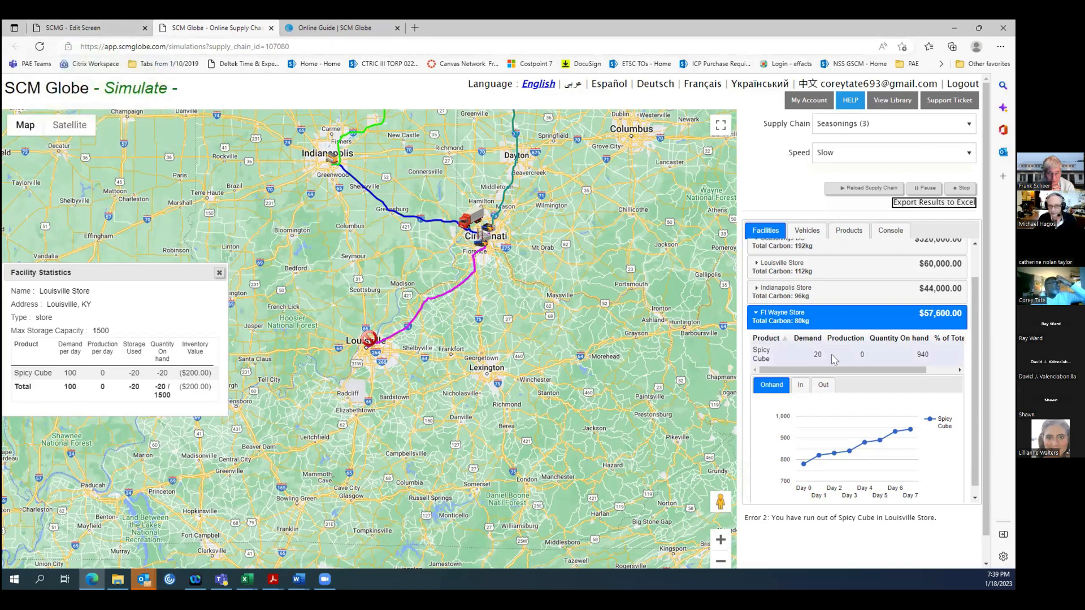
pyautogui.click(844, 267)
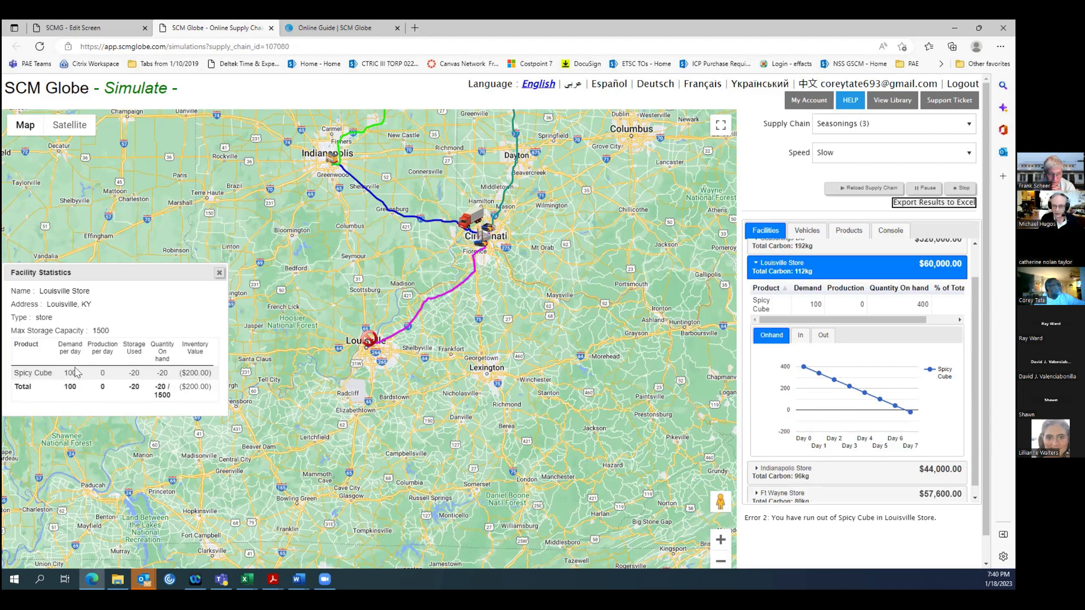
# Return to the Edit screen and review the facility details of the Louisville Store and Seasonings DC.
pyautogui.click(75, 28)
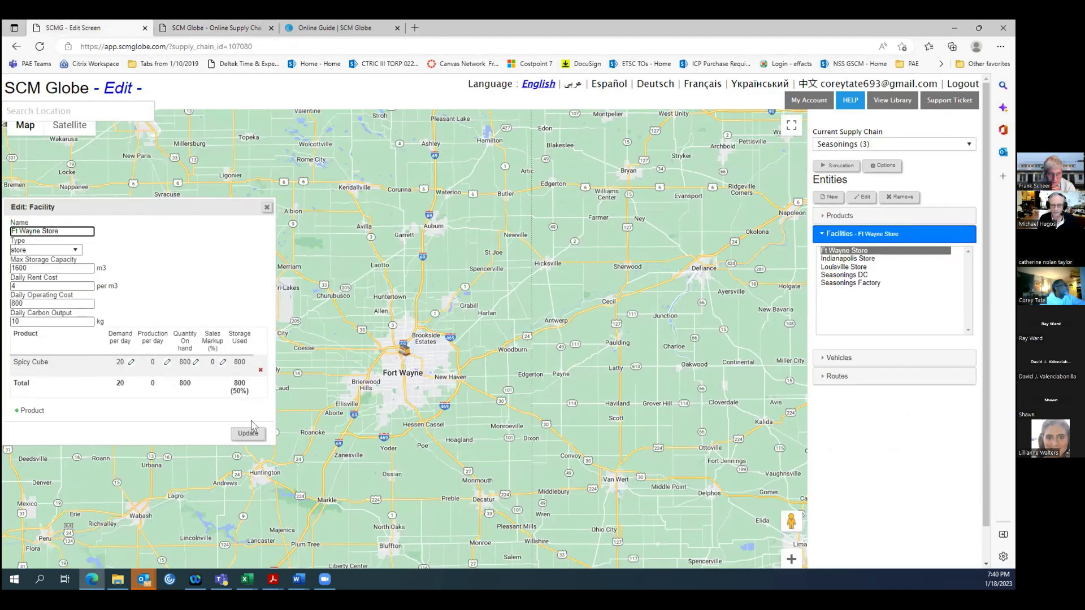
pyautogui.click(845, 267)
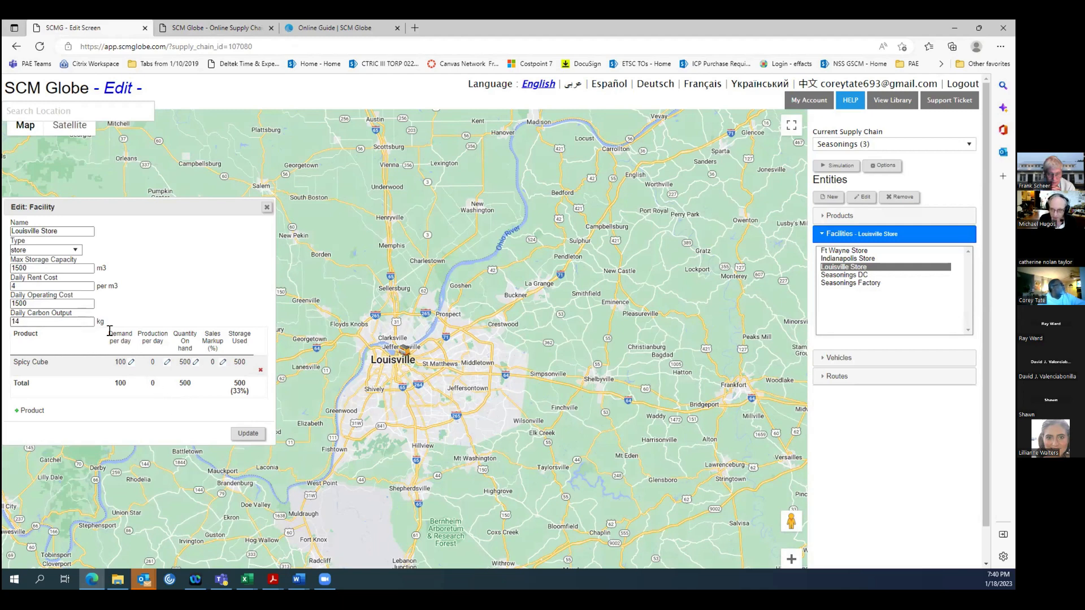
pyautogui.click(849, 275)
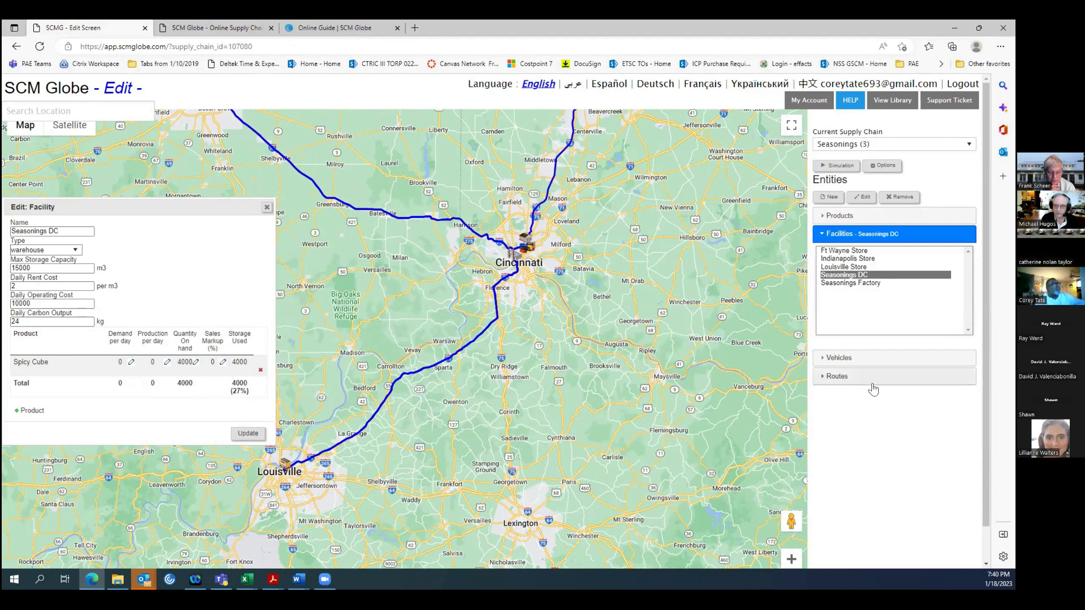
# Review the details and map routes of DC Truck2 and DC Truck3, moving the facility and vehicle windows off the route line.
pyautogui.click(838, 358)
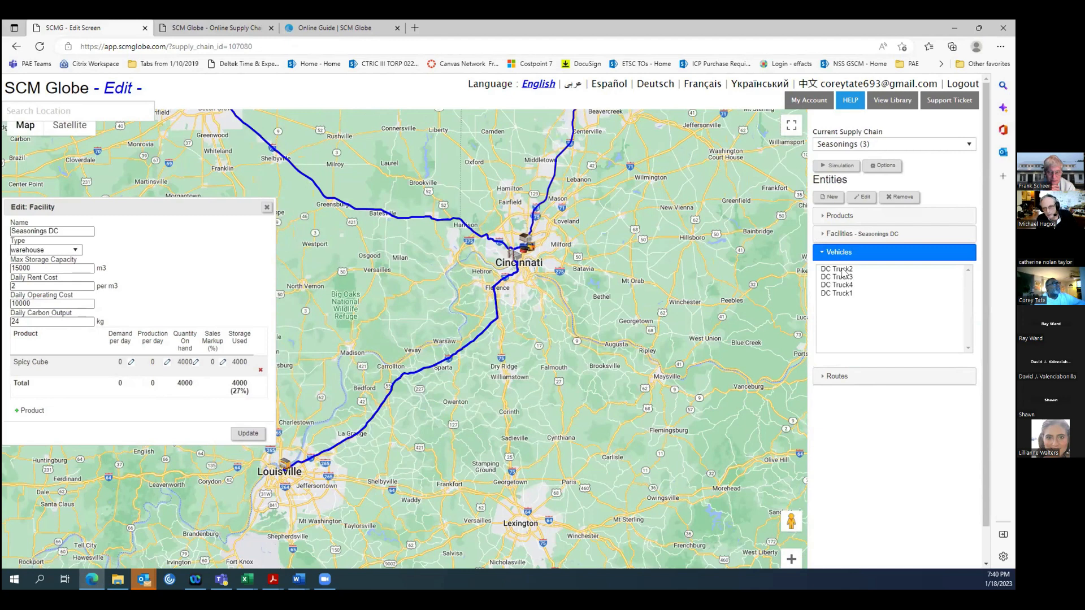
pyautogui.click(842, 270)
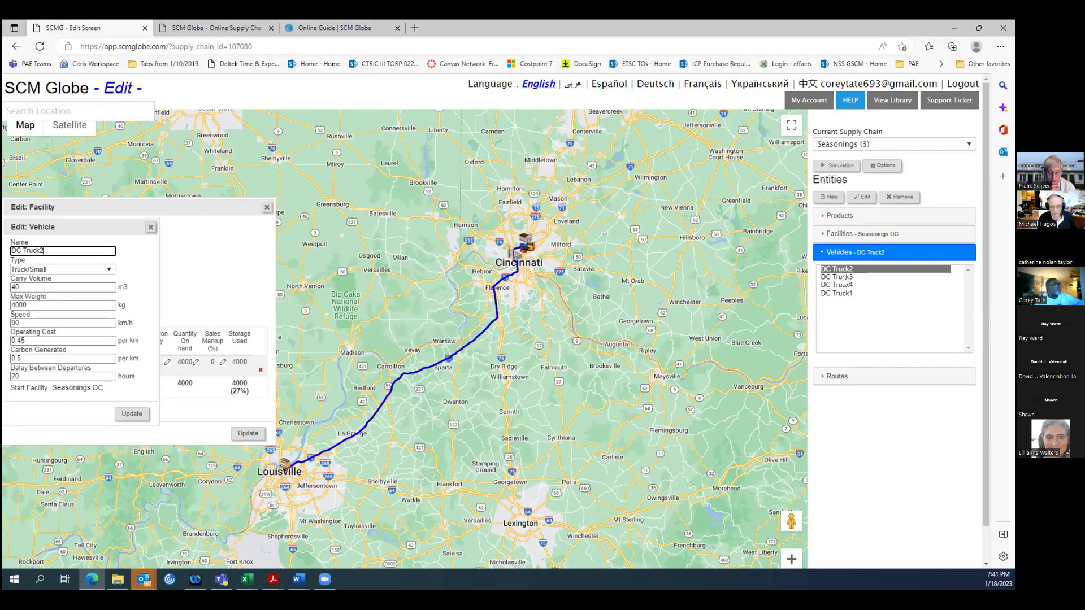
pyautogui.click(842, 277)
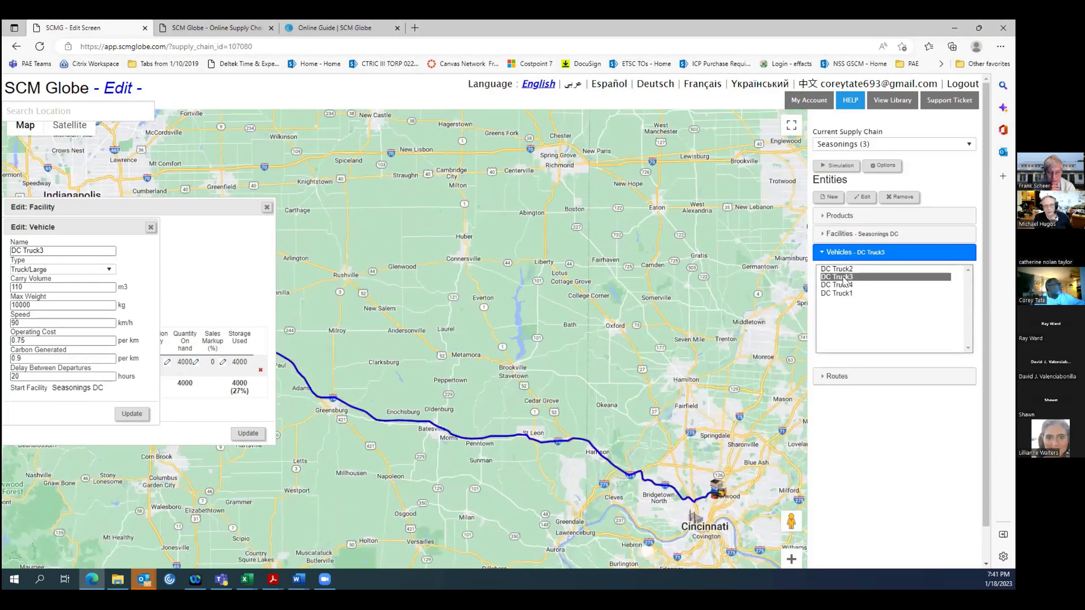
pyautogui.moveTo(150, 207); pyautogui.dragTo(741, 84)
pyautogui.moveTo(104, 226); pyautogui.dragTo(473, 84)
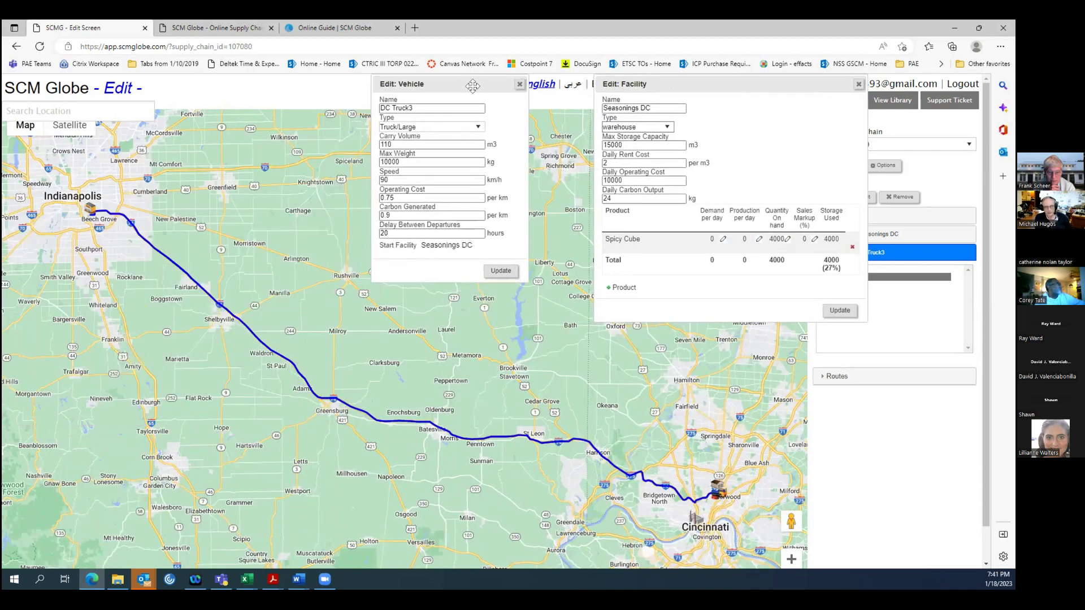
pyautogui.moveTo(723, 84); pyautogui.dragTo(201, 305)
# Review the details and map routes of DC Truck4 and DC Truck1, keeping the open detail windows clear of the route lines.
pyautogui.click(838, 285)
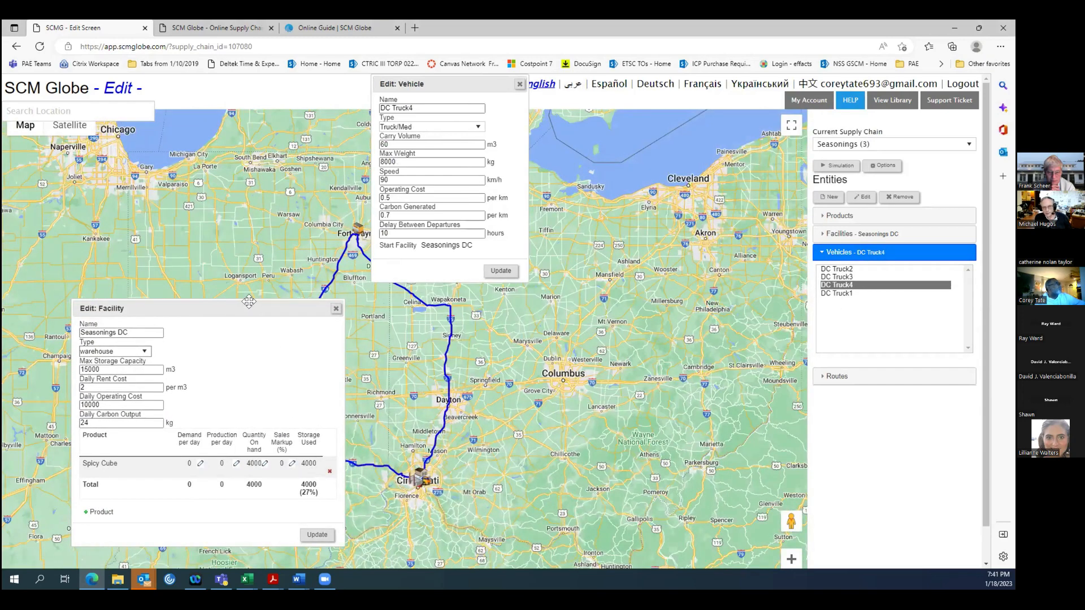
pyautogui.moveTo(249, 305); pyautogui.dragTo(706, 70)
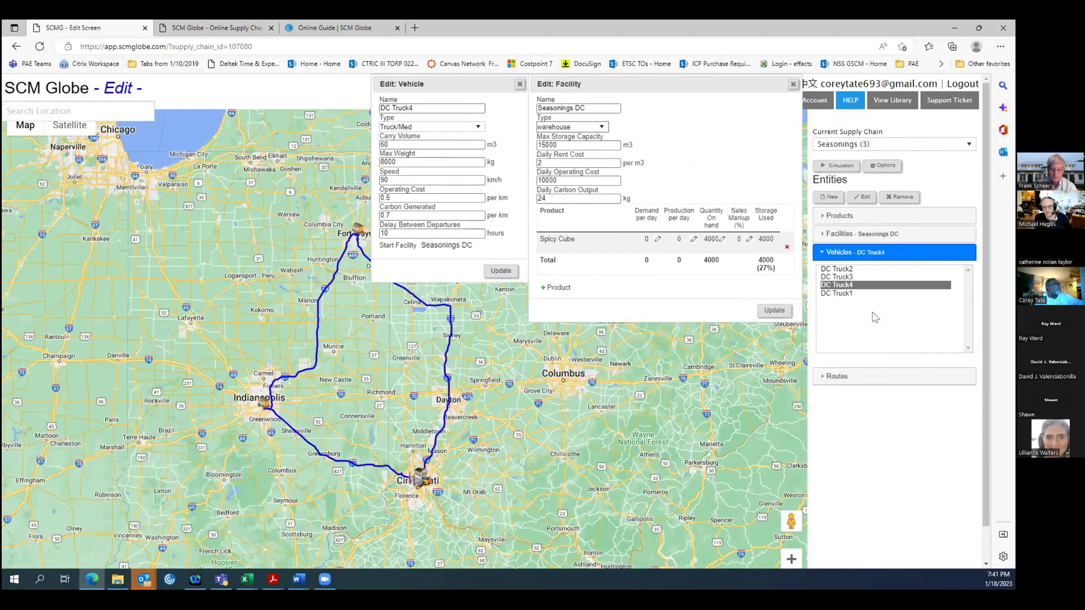
pyautogui.moveTo(460, 77); pyautogui.dragTo(108, 199)
pyautogui.click(826, 294)
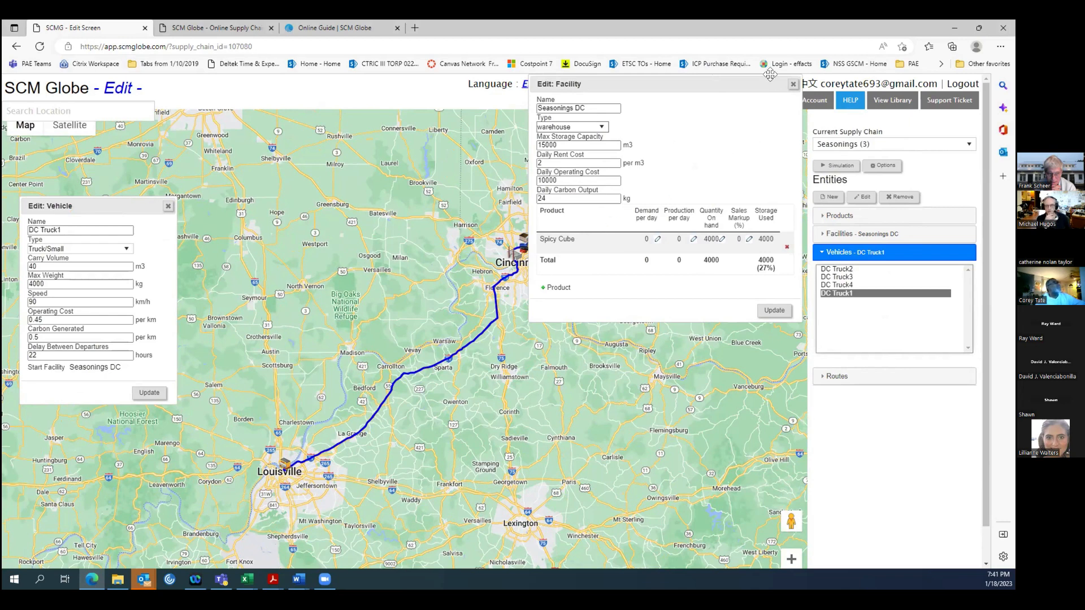
# Put away the Seasonings DC details and review the stop and drop quantity on DC Truck1's Cincy - Louisville route.
pyautogui.click(792, 84)
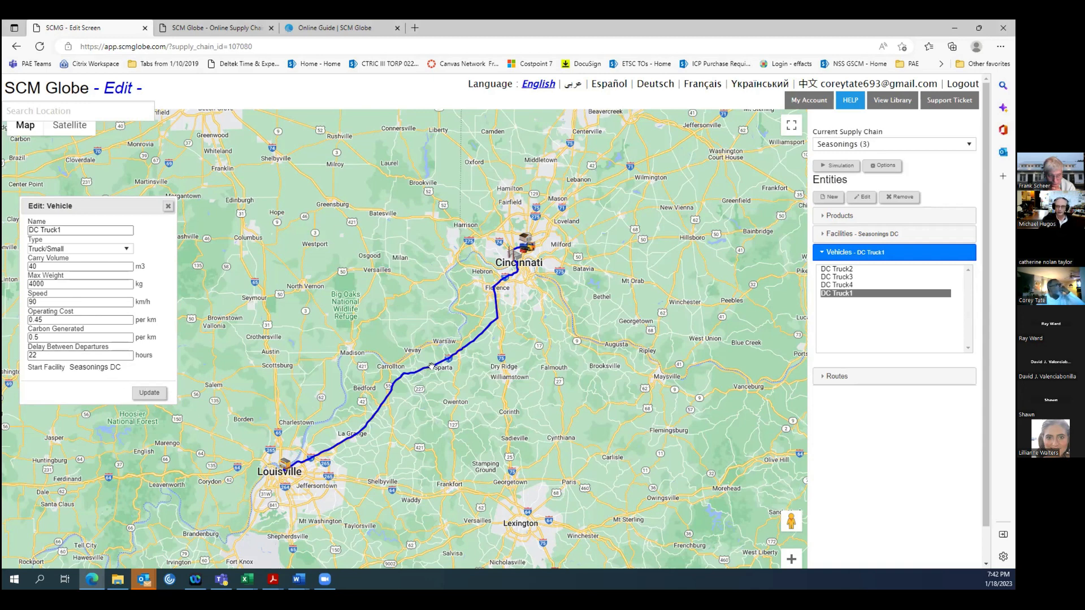
pyautogui.click(859, 377)
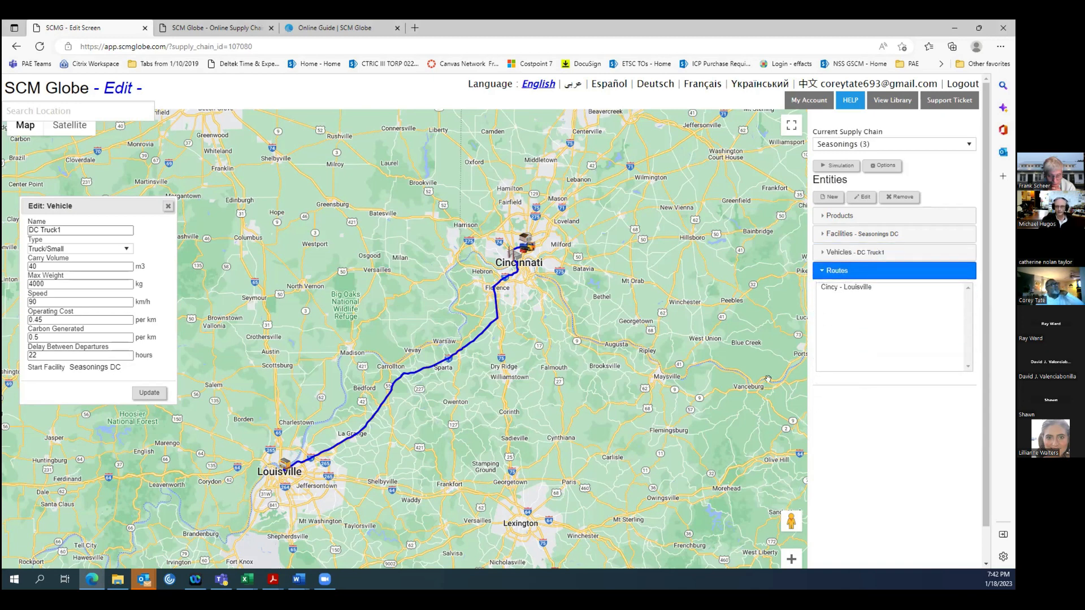
pyautogui.doubleClick(860, 288)
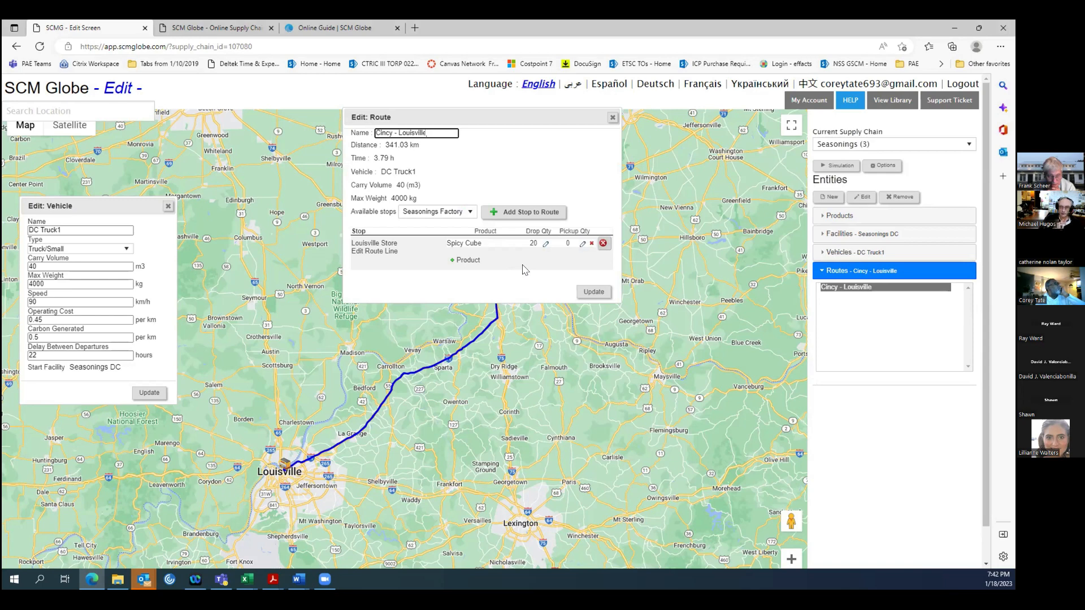
pyautogui.click(613, 118)
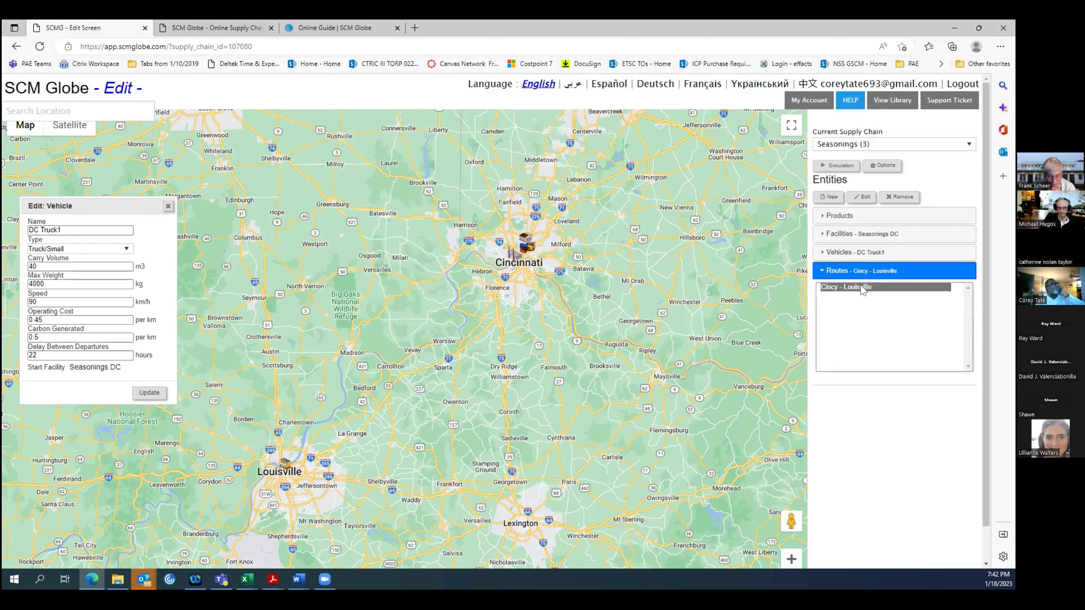
# Review DC Truck2's vehicle details and the stop and drop quantity on its Cincy to Louisville route.
pyautogui.click(843, 254)
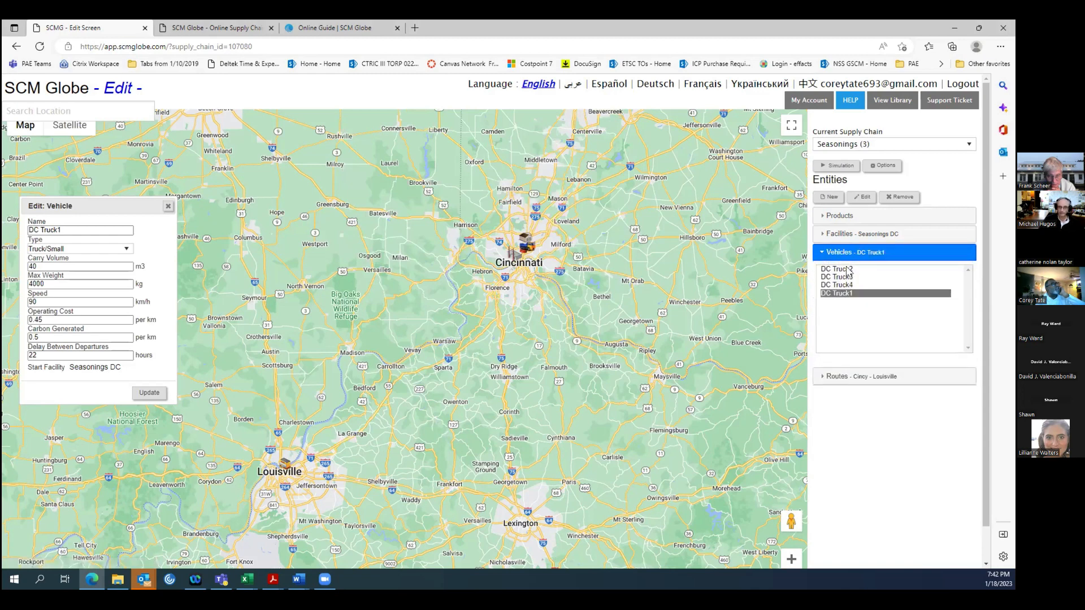
pyautogui.click(844, 270)
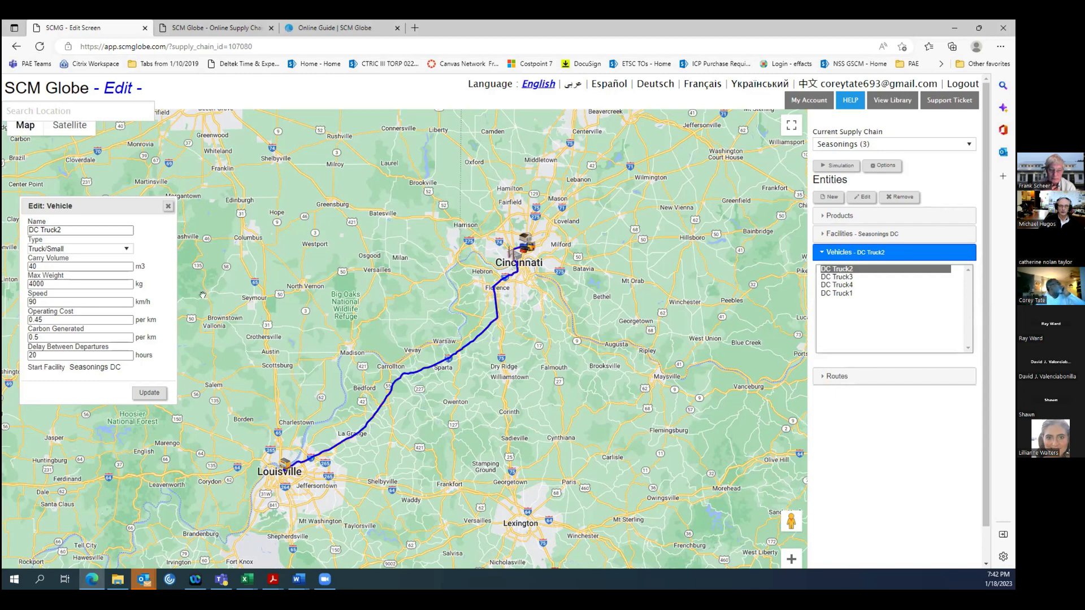
pyautogui.moveTo(97, 205); pyautogui.dragTo(416, 200)
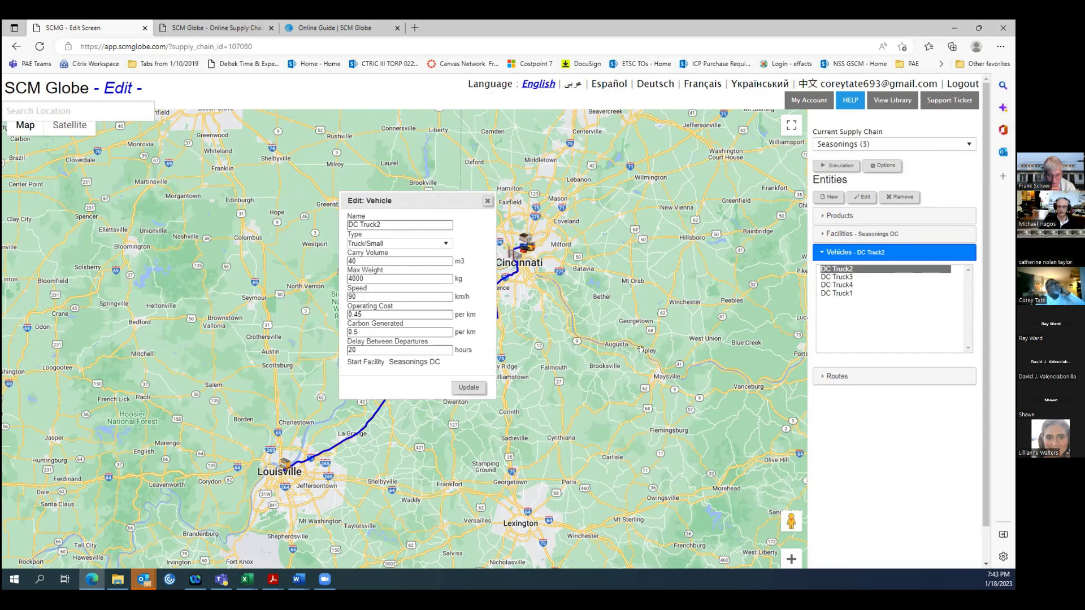
pyautogui.click(831, 376)
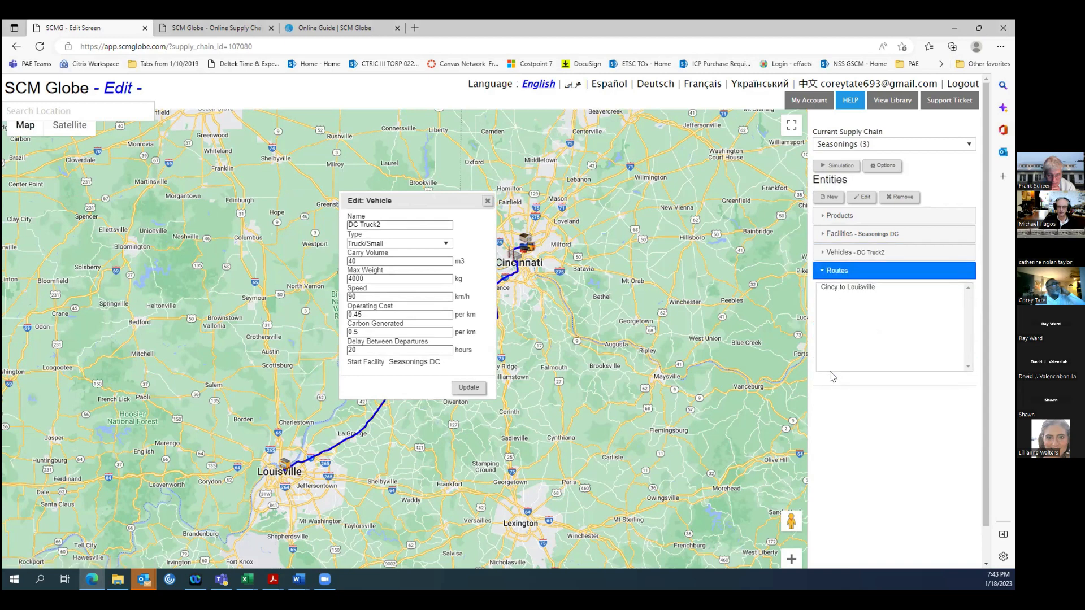
pyautogui.click(842, 289)
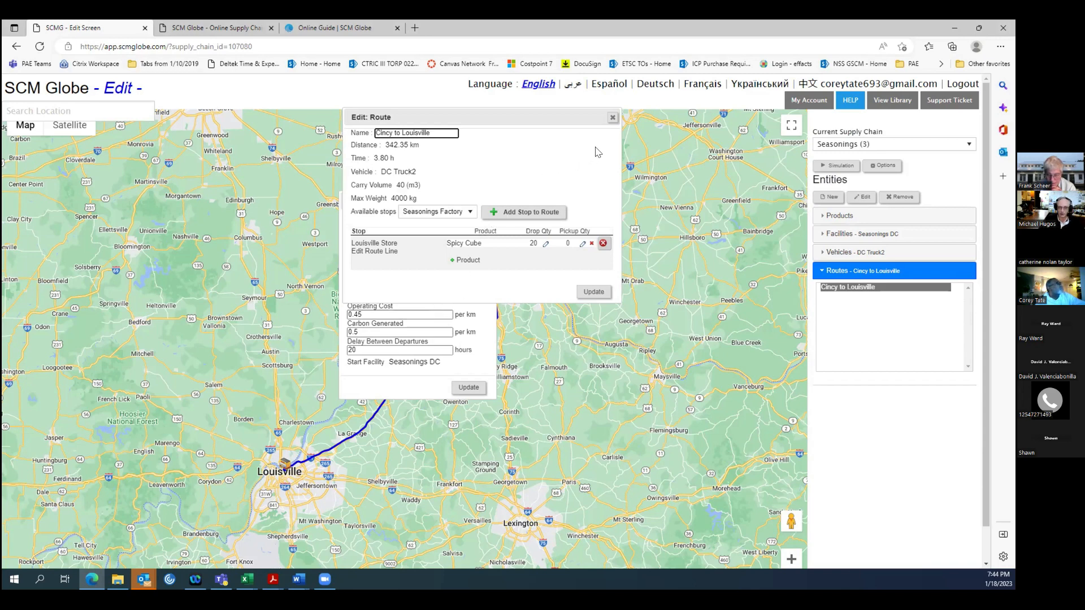
pyautogui.click(612, 117)
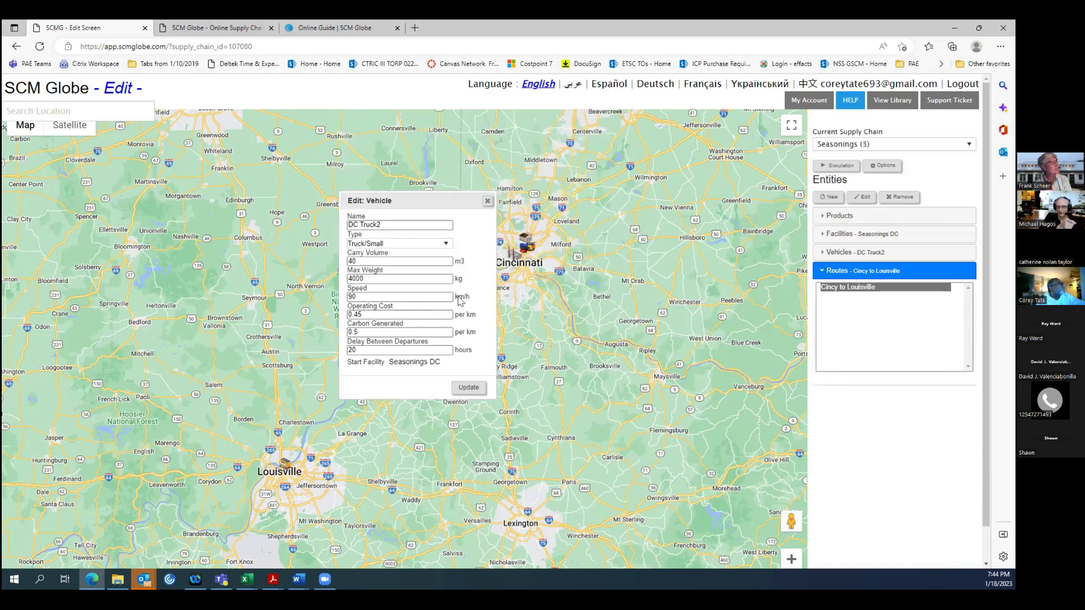
# Change DC Truck2's vehicle type to Truck/Large and save the update.
pyautogui.click(446, 244)
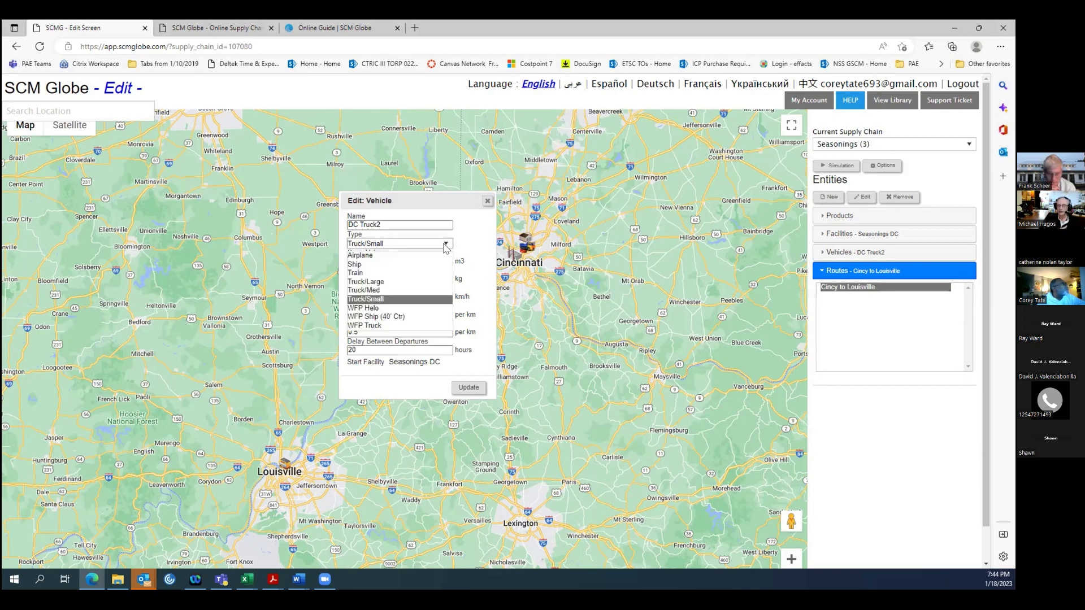
pyautogui.click(372, 282)
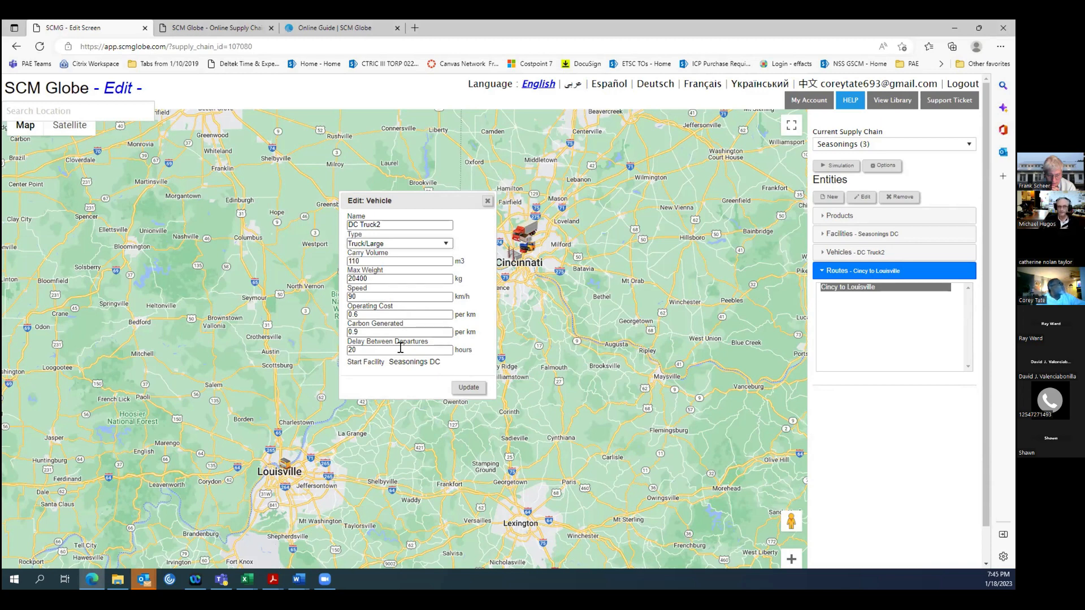
pyautogui.click(467, 387)
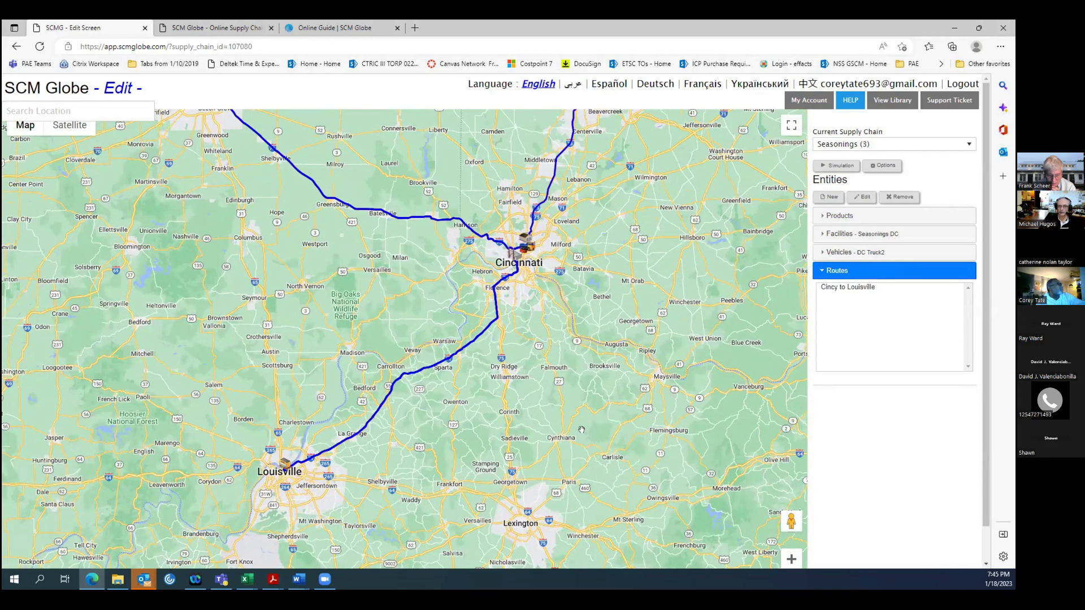
# Set the Spicy Cube drop quantity at the Louisville Store to 100 on DC Truck2's Cincy to Louisville route and save.
pyautogui.click(858, 288)
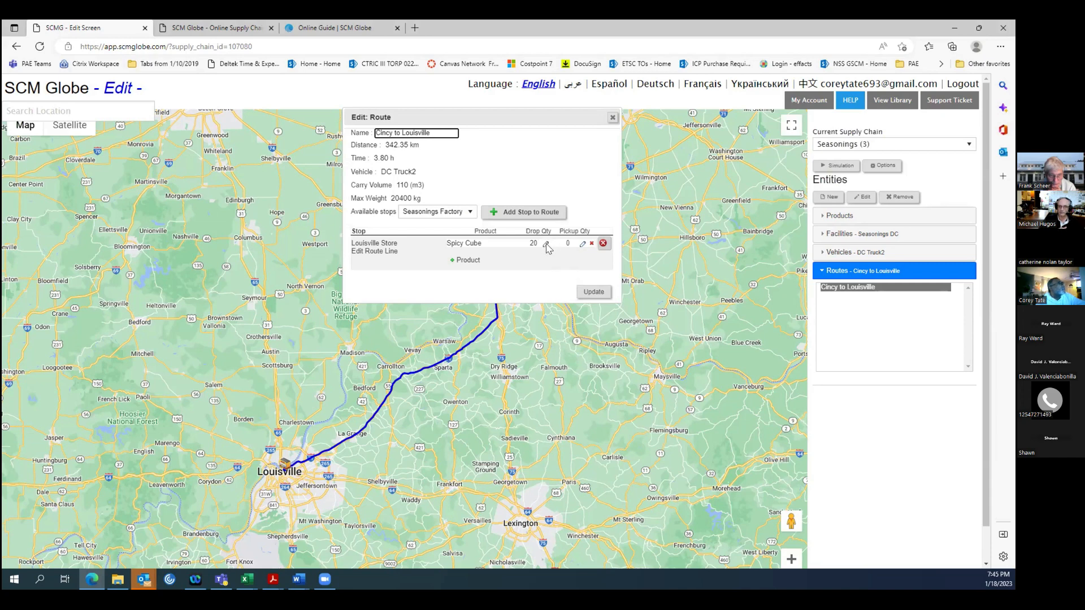
pyautogui.click(545, 244)
pyautogui.press('BackSpace')
pyautogui.press('BackSpace')
pyautogui.write('100')
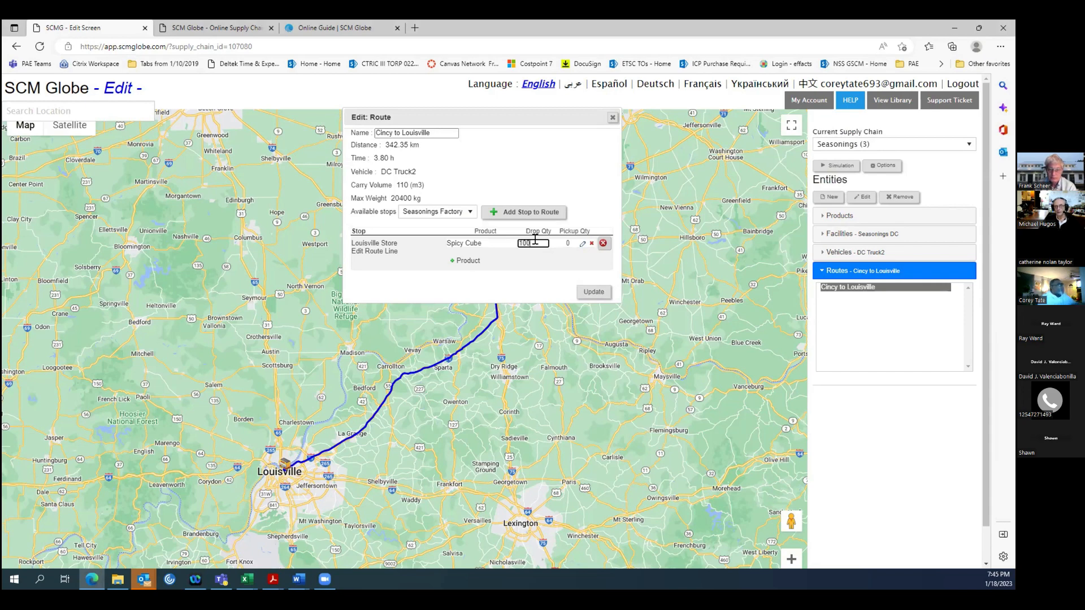
pyautogui.click(592, 292)
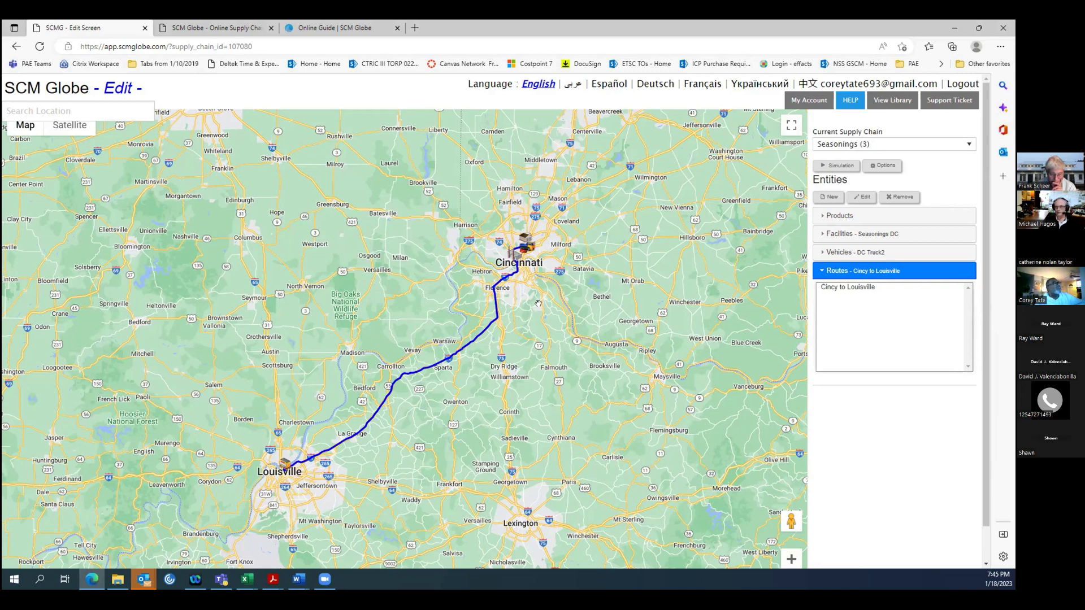
# Remove the vehicle DC Truck1 from the supply chain.
pyautogui.click(857, 252)
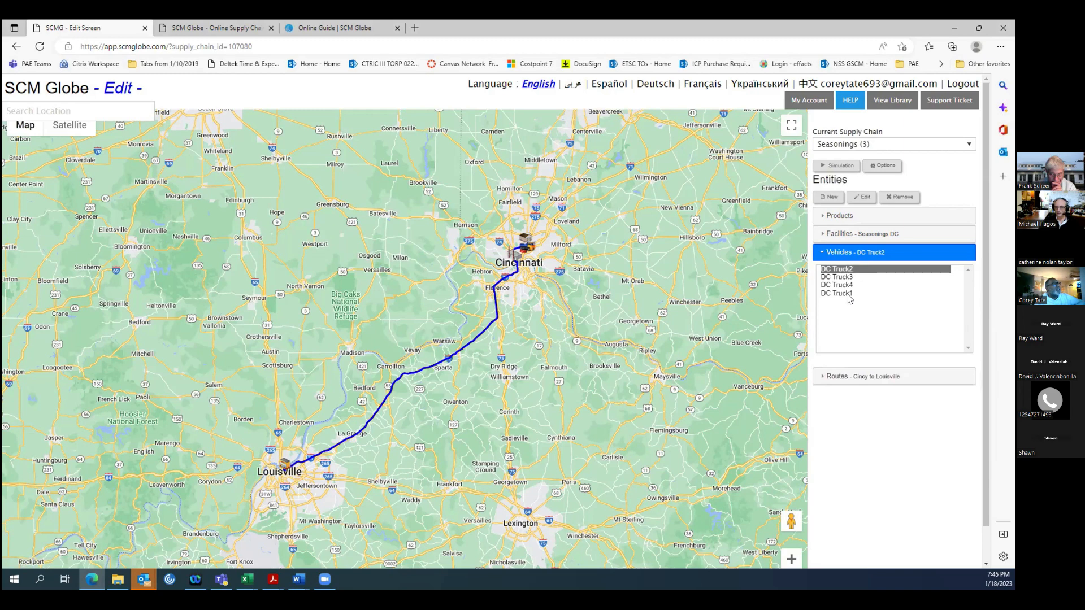
pyautogui.click(849, 293)
pyautogui.doubleClick(848, 294)
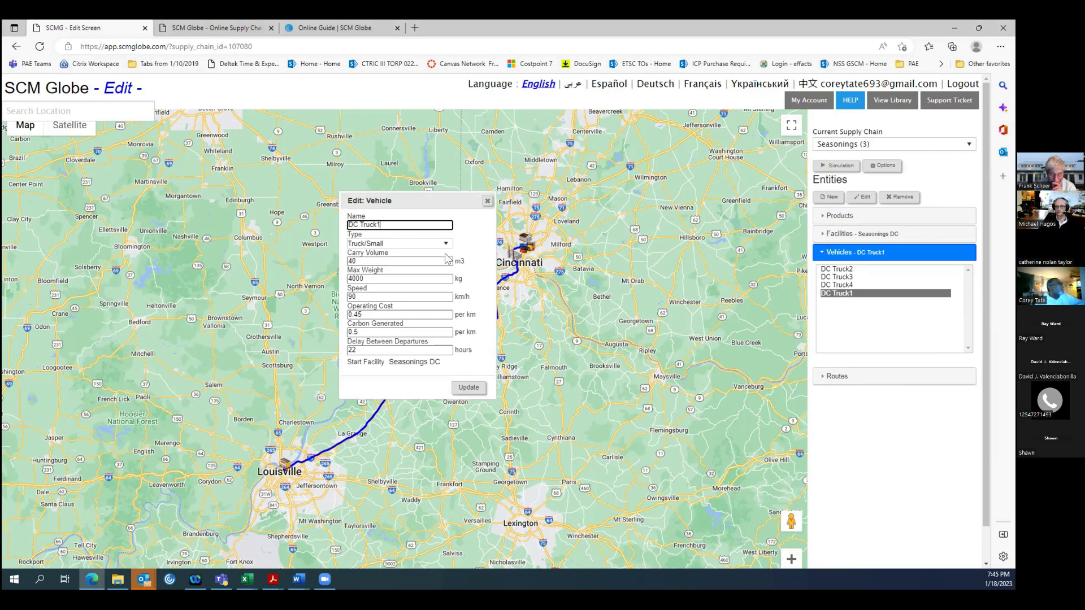
pyautogui.click(897, 197)
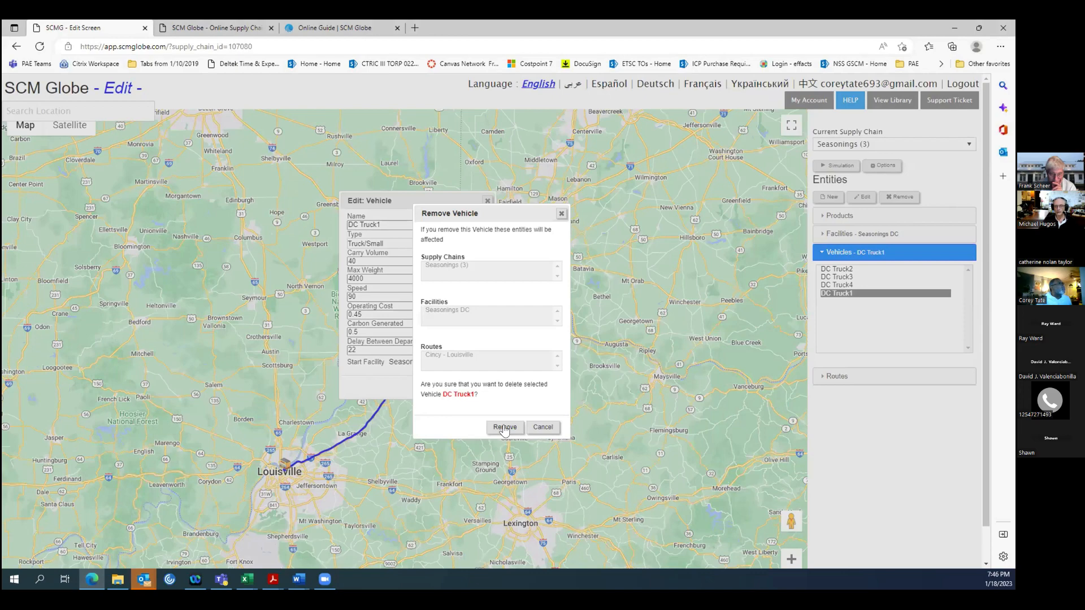
pyautogui.click(505, 427)
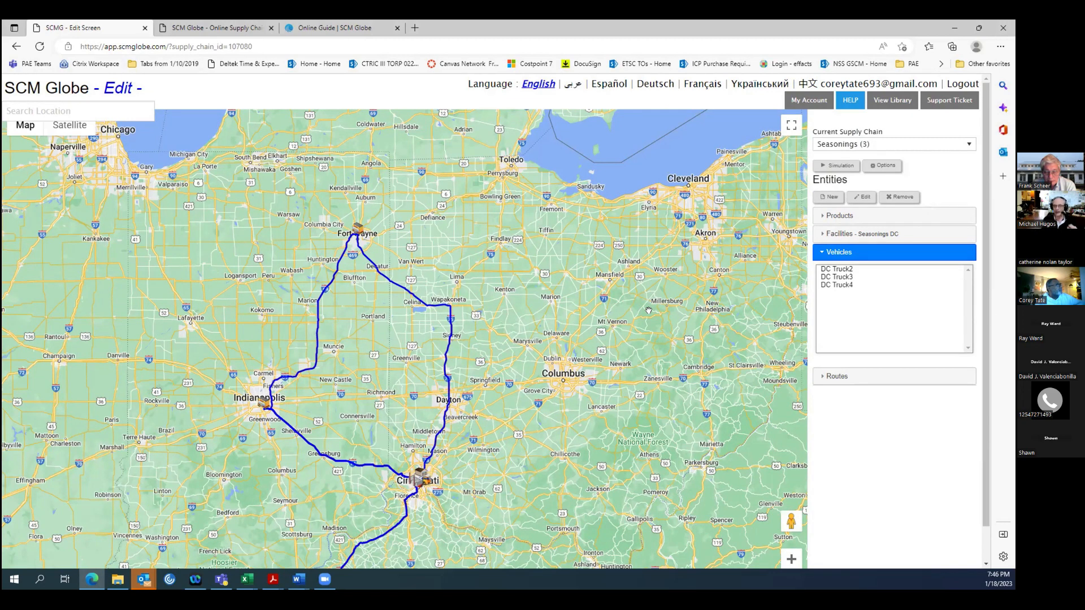
# Reload the edited supply chain on the Simulate screen, run the simulation, and expand the Seasonings DC results.
pyautogui.scroll(-1, 988, 332)
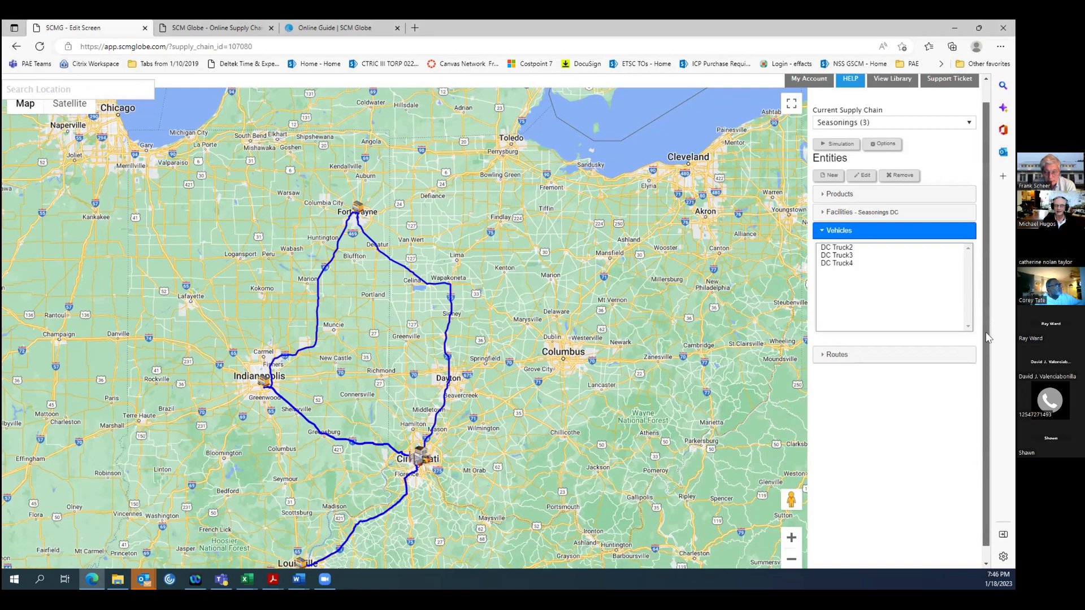
pyautogui.scroll(-1, 987, 333)
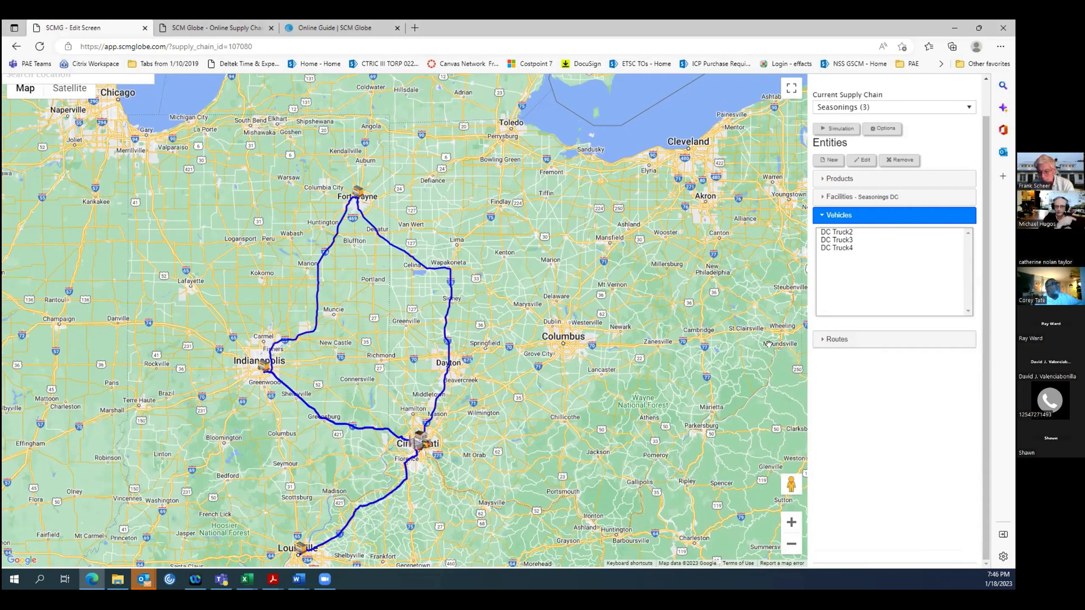
pyautogui.click(203, 28)
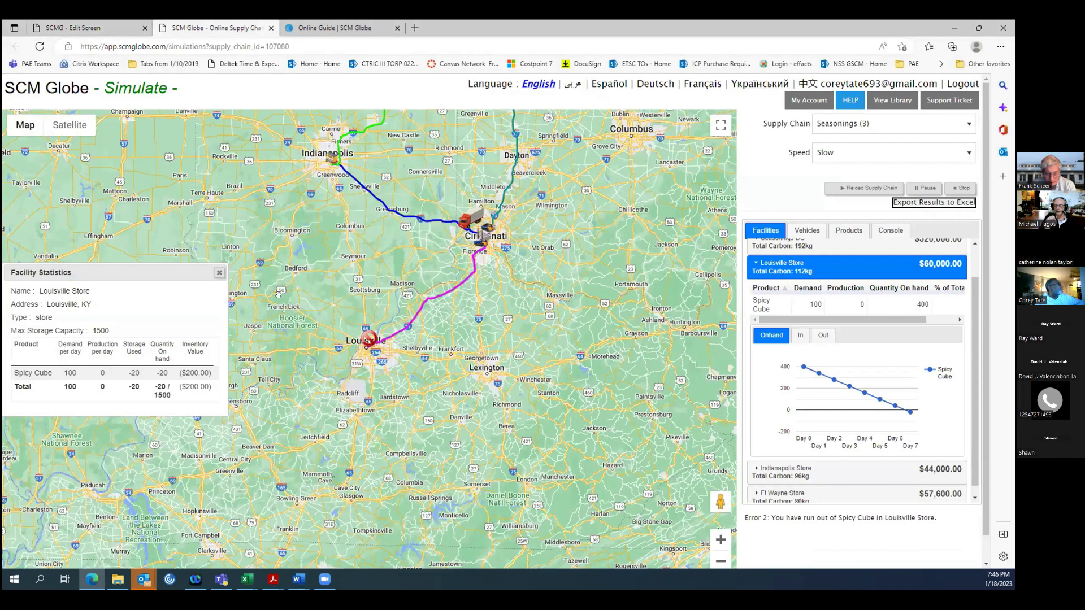
pyautogui.click(219, 273)
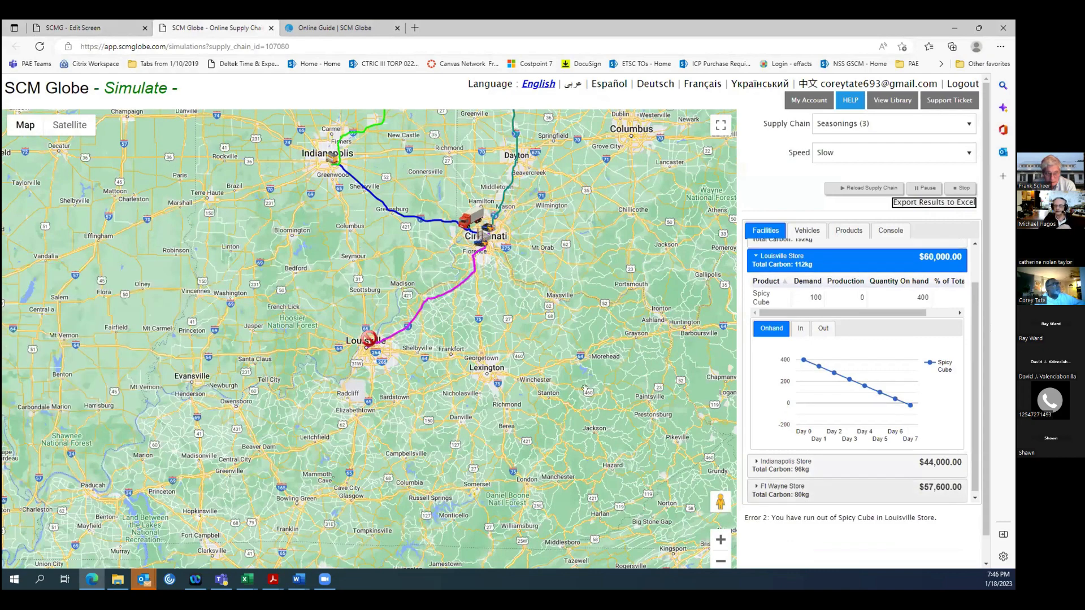
pyautogui.click(852, 190)
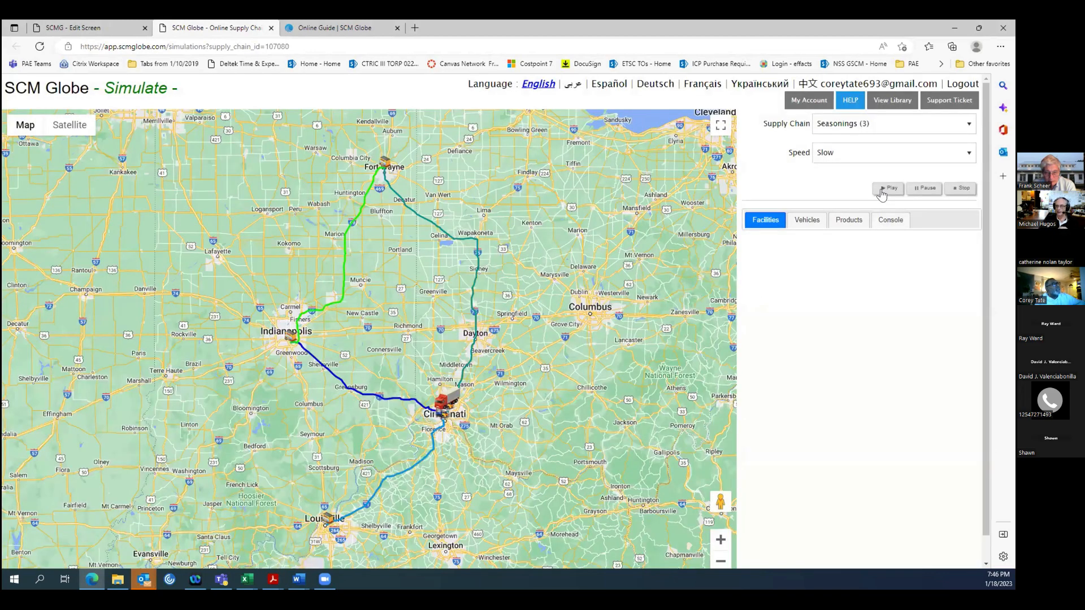
pyautogui.click(884, 188)
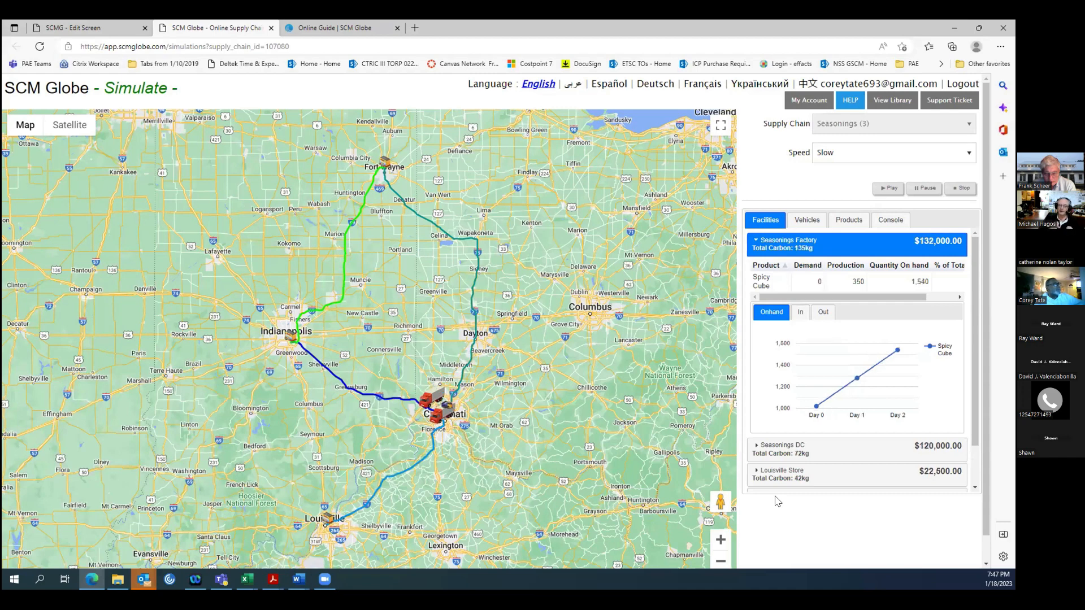
pyautogui.click(801, 454)
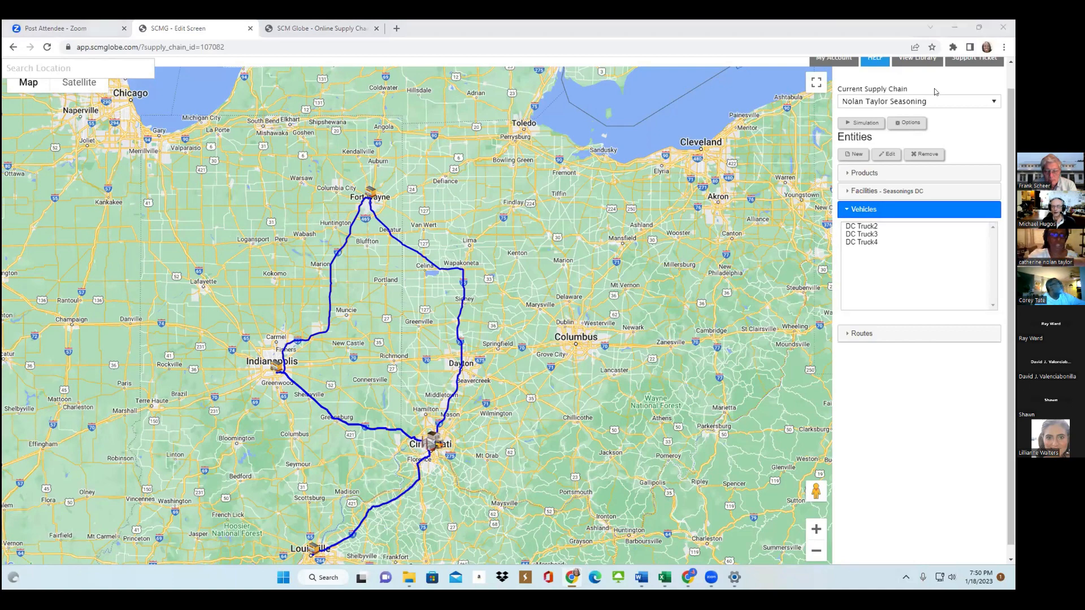
# Check the Simulate screen, return to the Edit screen, and review DC Truck2's details and Cincy to Louisville route.
pyautogui.hotkey('ctrl', 'Tab')
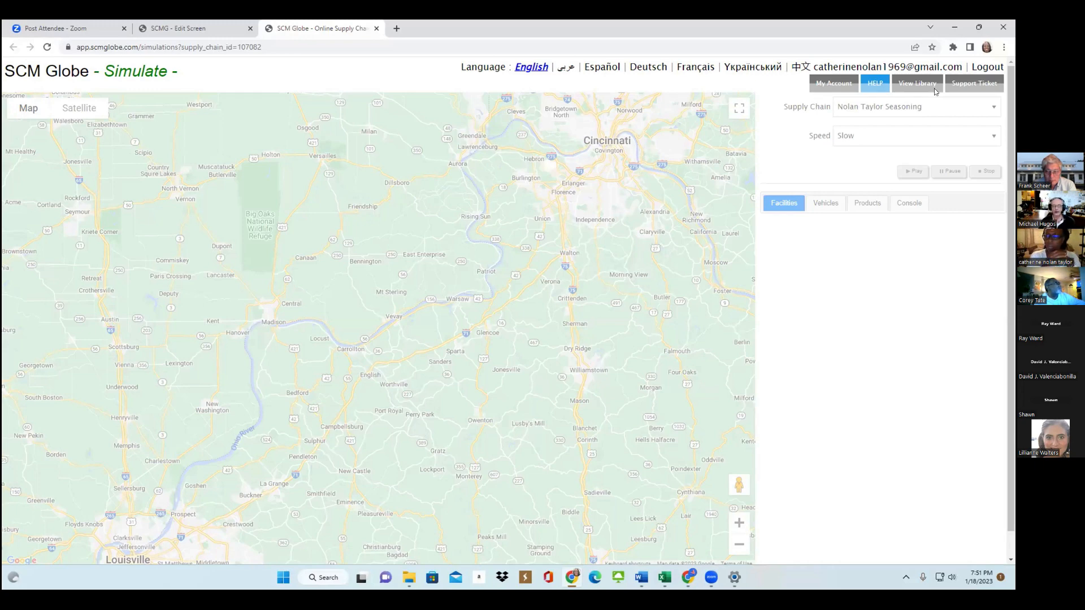
pyautogui.hotkey('ctrl', 'shift', 'Tab')
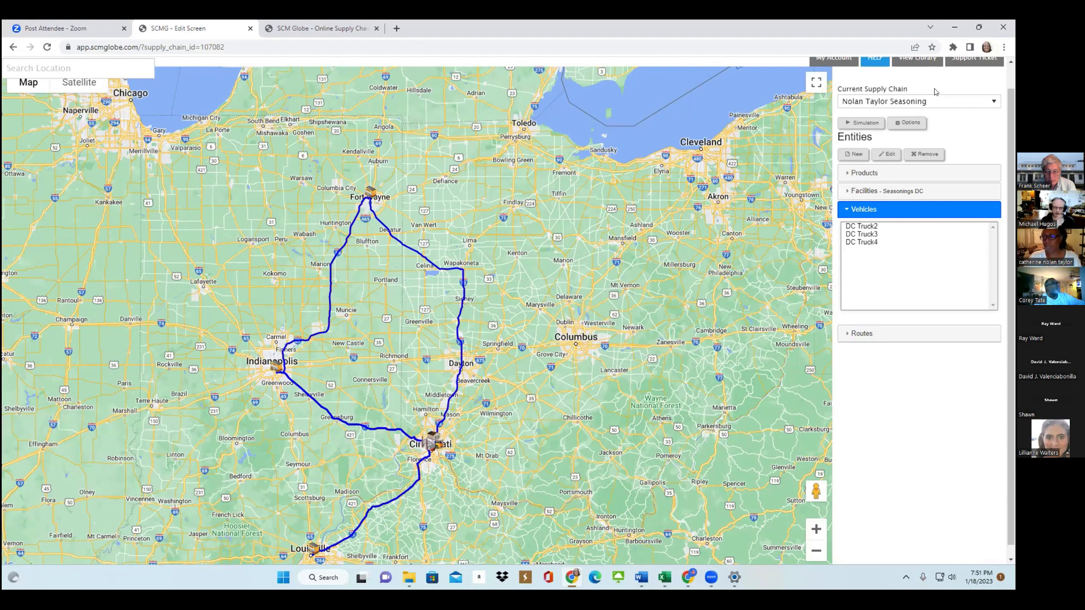
pyautogui.press('Down')
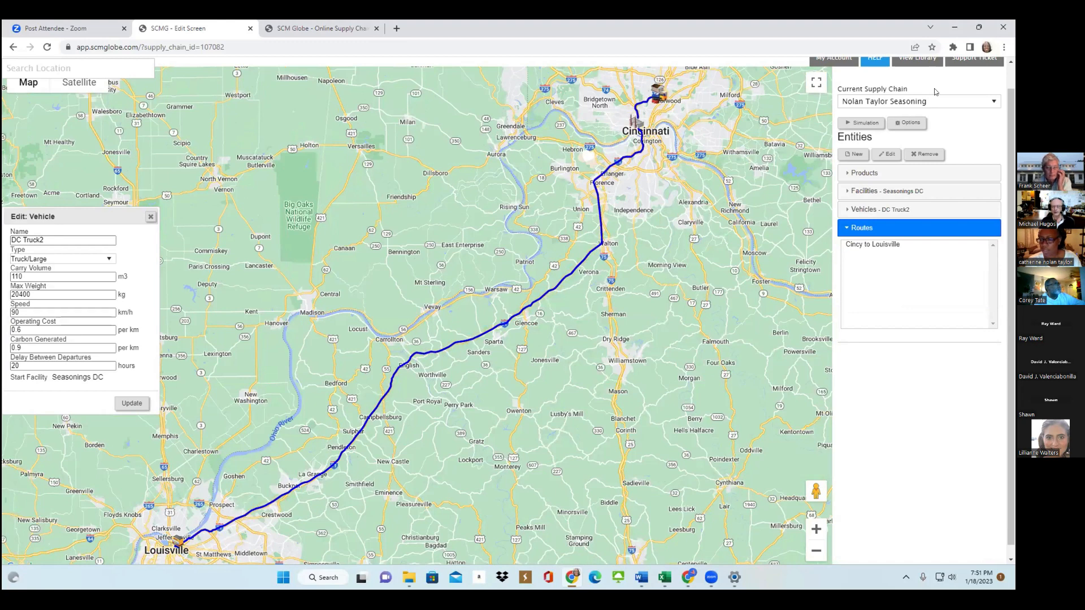
pyautogui.doubleClick(872, 244)
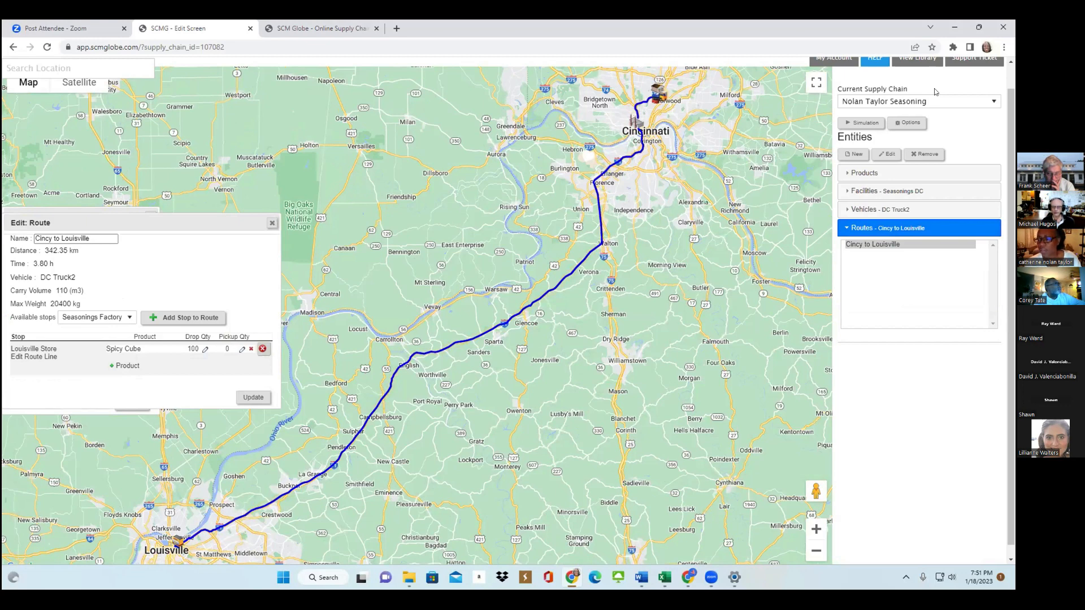
# Review DC Truck3's vehicle details and locate its Cincy - Indy route, returning to the vehicle list.
pyautogui.click(878, 209)
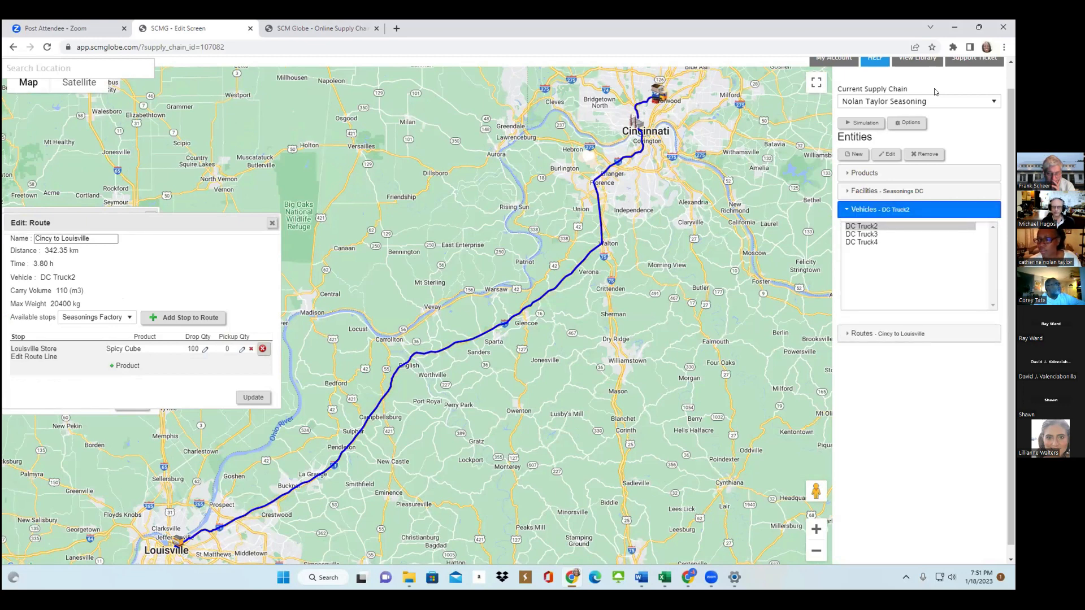
pyautogui.click(861, 234)
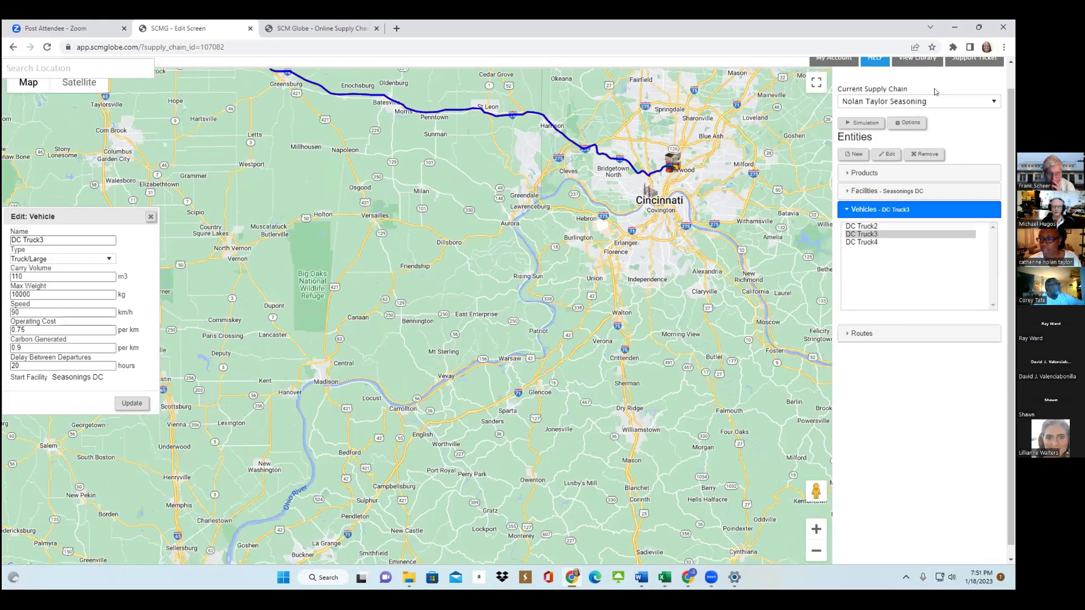
pyautogui.click(861, 333)
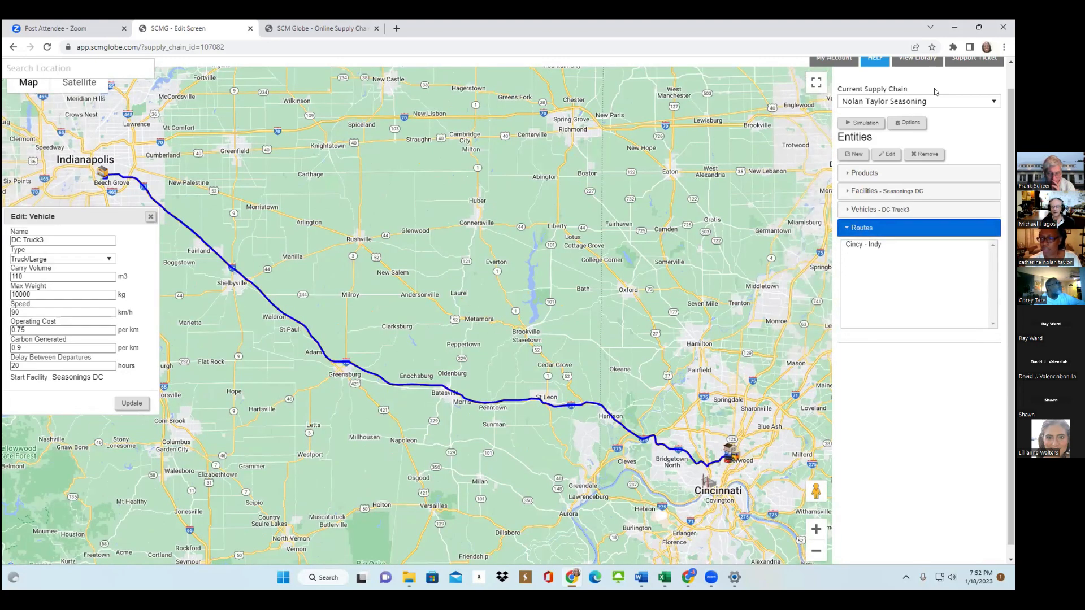
pyautogui.click(879, 209)
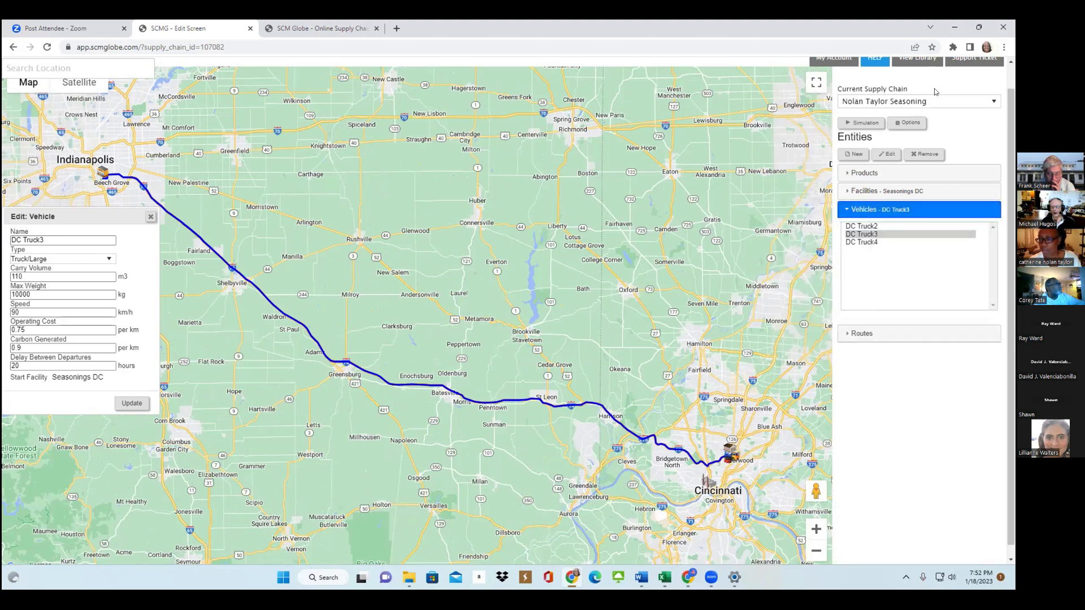
# Review DC Truck4's vehicle details and the quantities and stops of its Cincy - Indy - FtWn route.
pyautogui.click(861, 234)
pyautogui.click(862, 242)
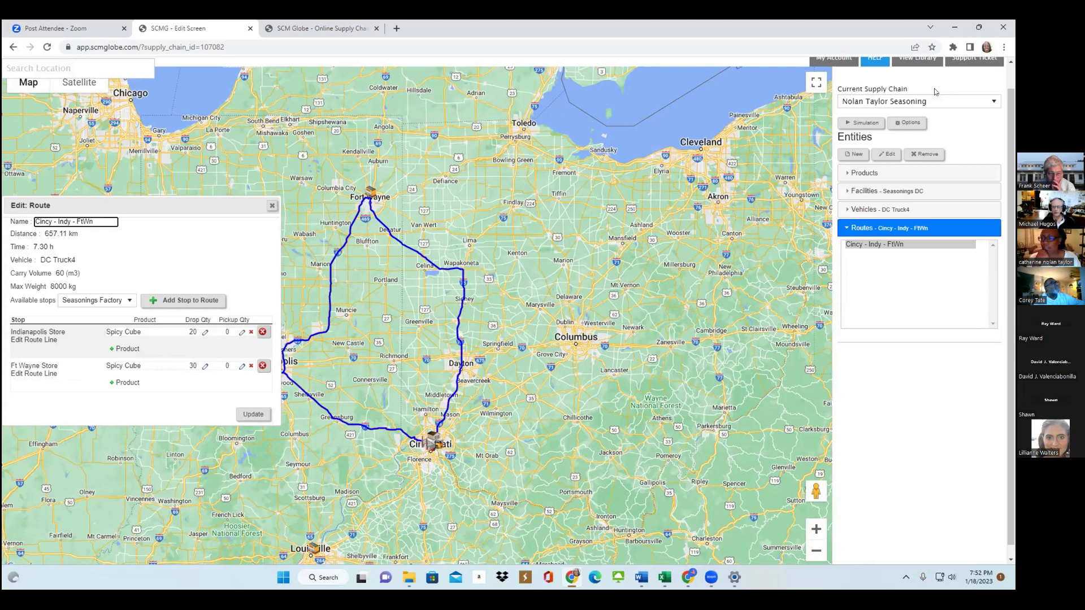
pyautogui.click(881, 210)
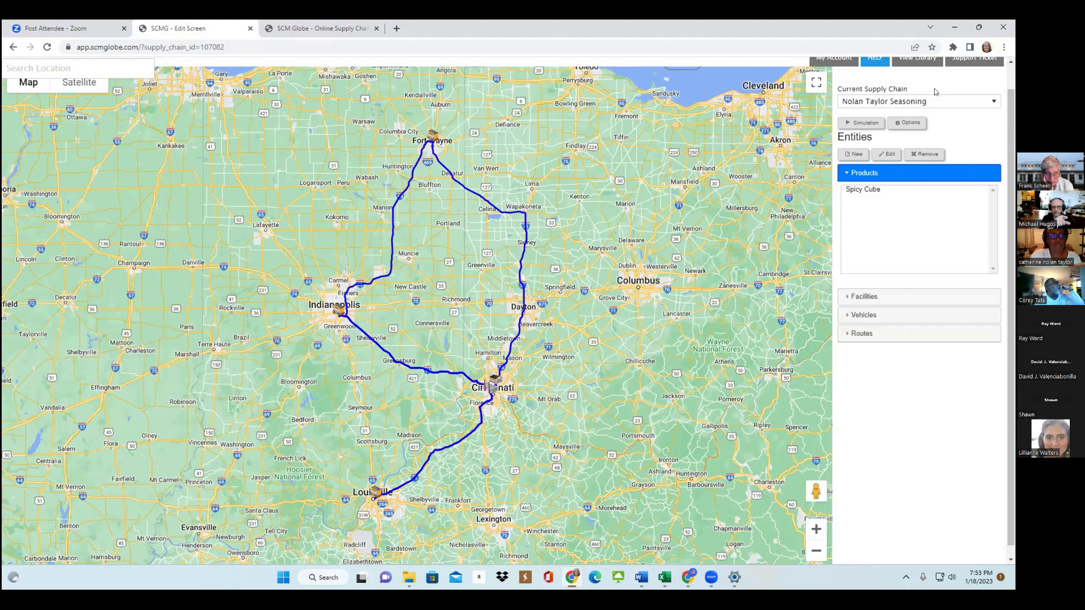
# Close the old Simulate screen, rerun the simulation on a freshly opened one, and dismiss the Seasonings Factory storage error.
pyautogui.hotkey('ctrl', 'Tab')
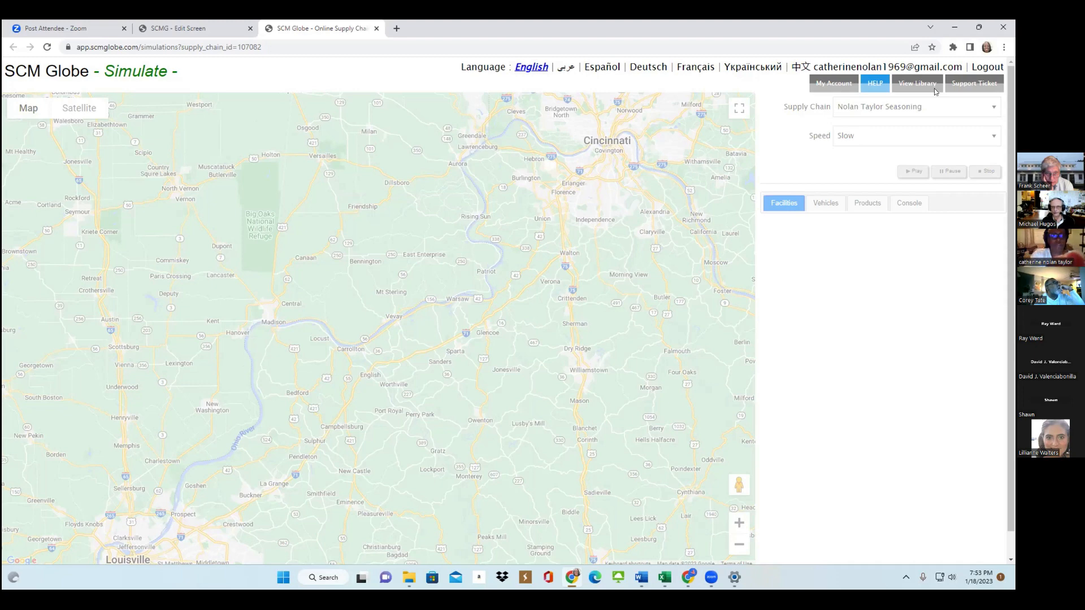
pyautogui.hotkey('ctrl', 'w')
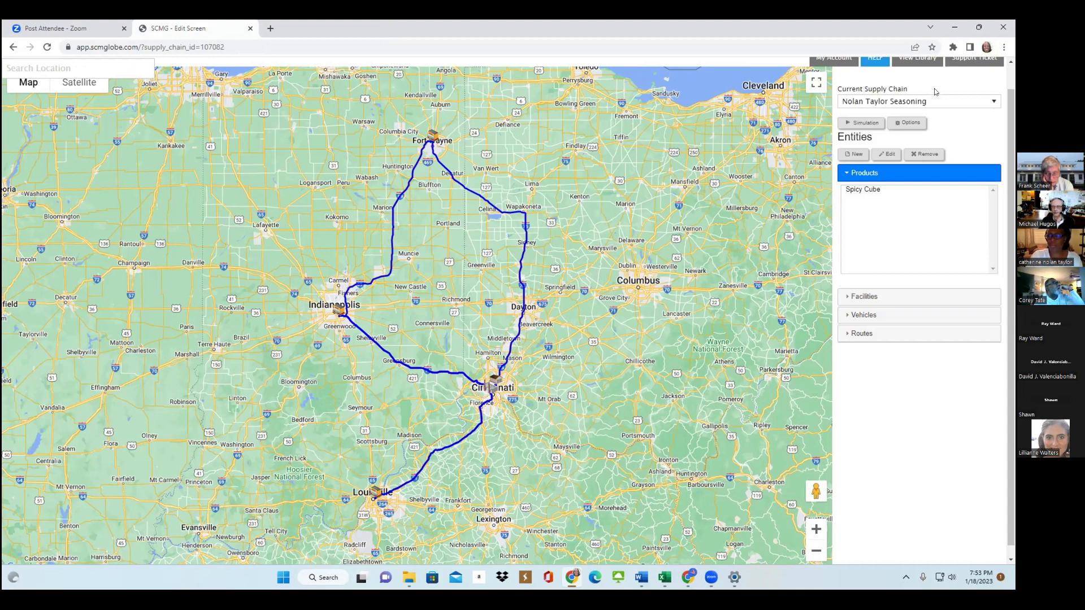
pyautogui.press('Return')
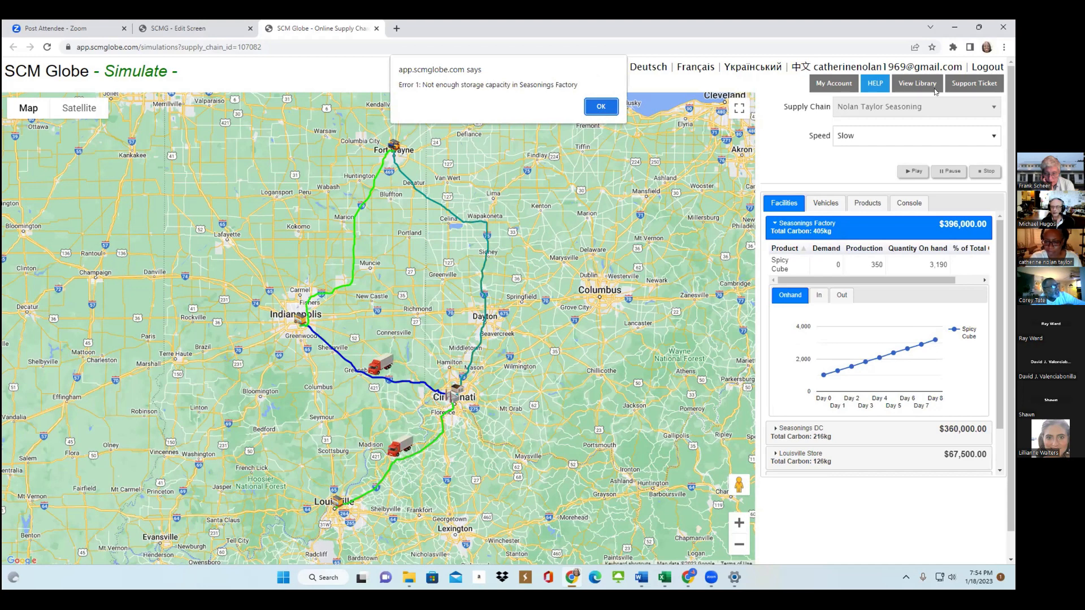
pyautogui.click(710, 577)
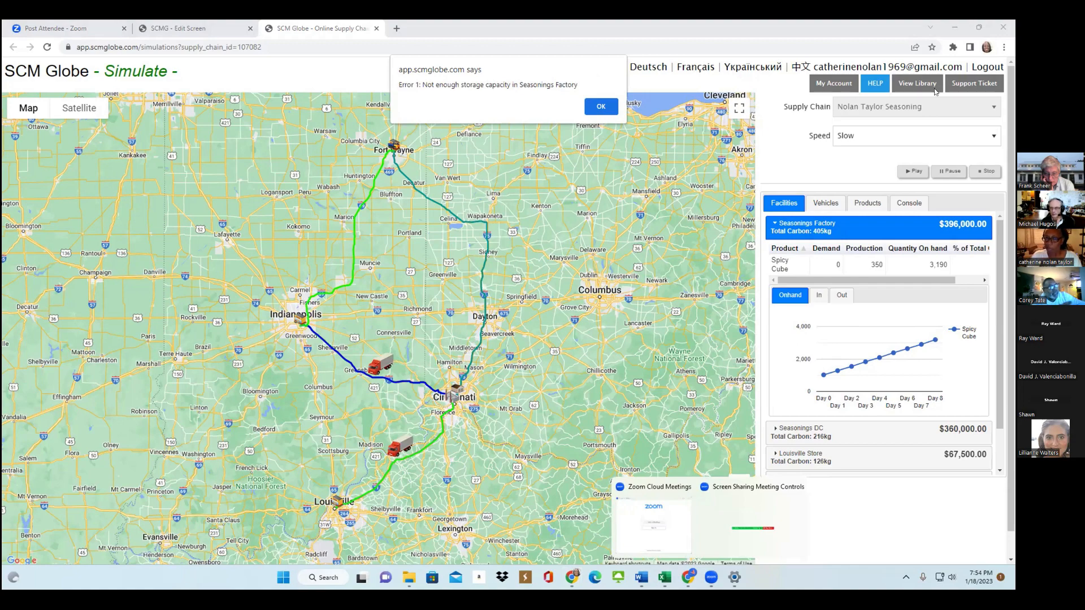
pyautogui.click(601, 106)
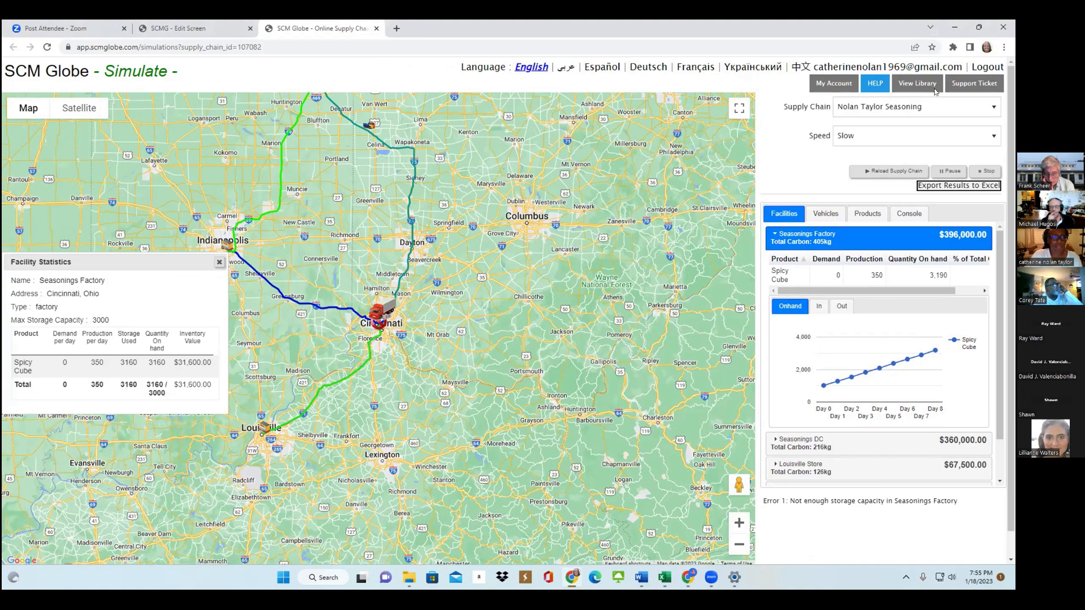
# Return to the Edit screen and save the current supply chain.
pyautogui.hotkey('ctrl', 'shift', 'Tab')
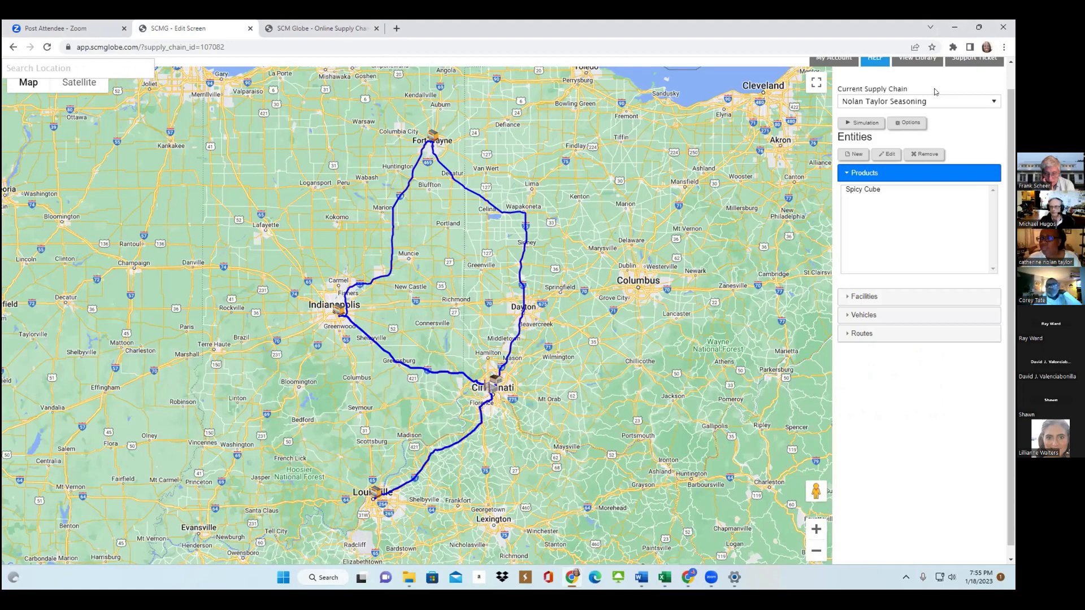
pyautogui.scroll(1, 934, 89)
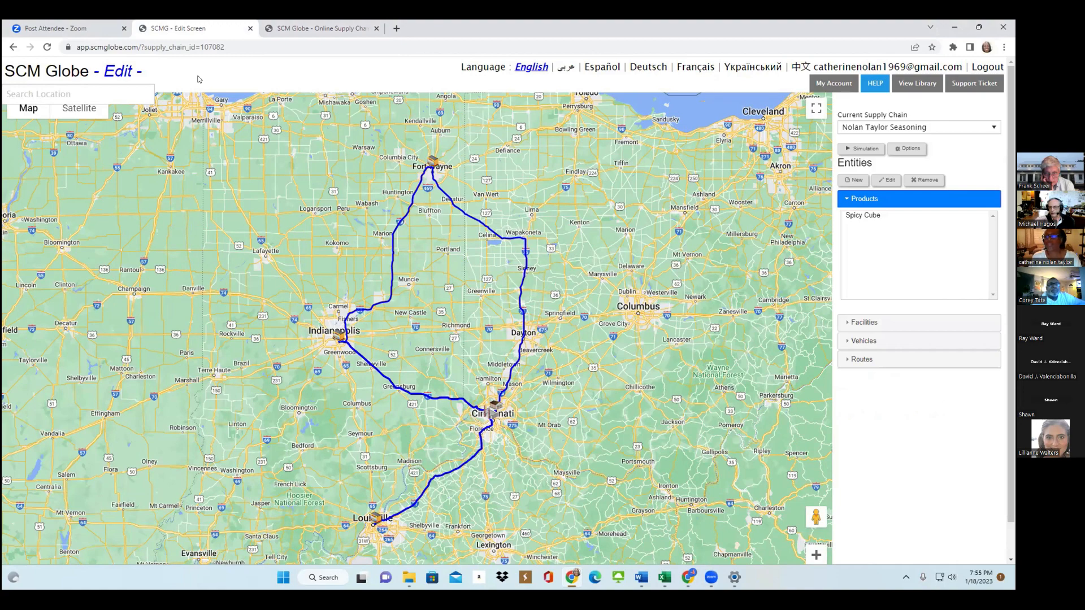
pyautogui.click(910, 149)
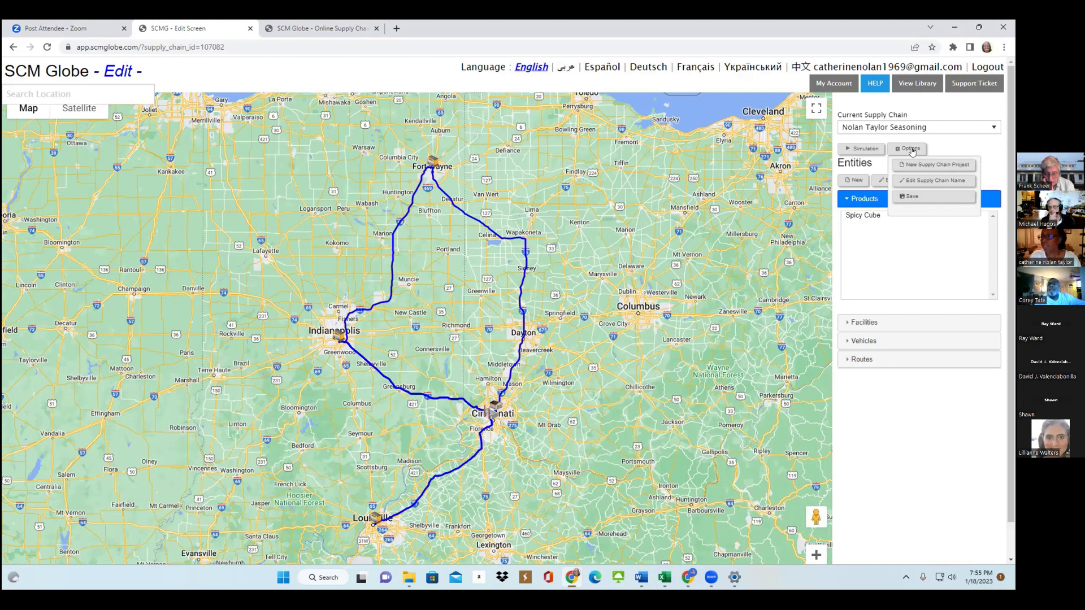
pyautogui.click(833, 84)
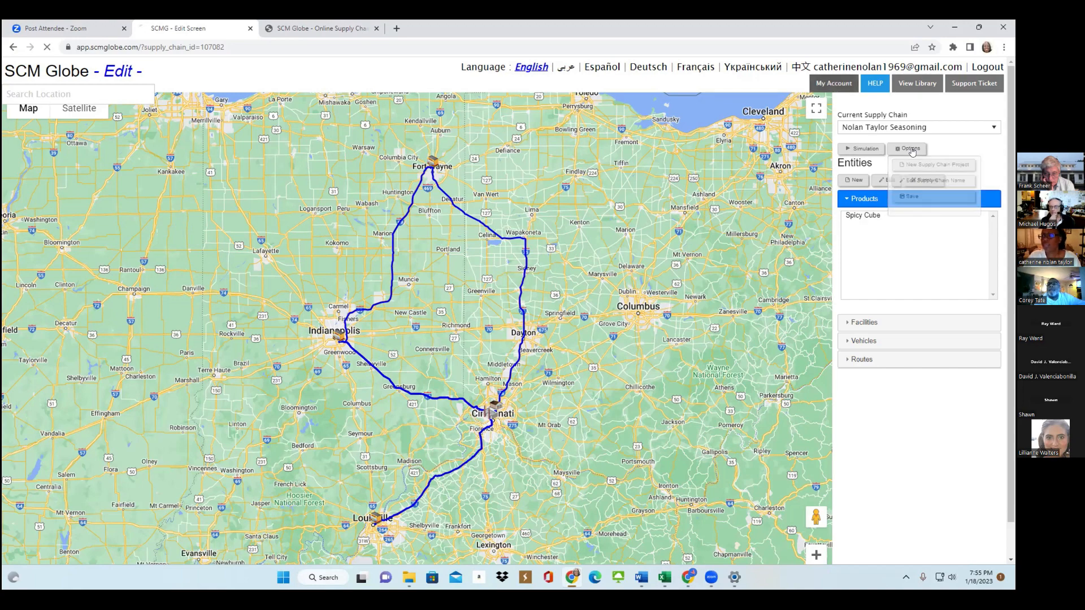
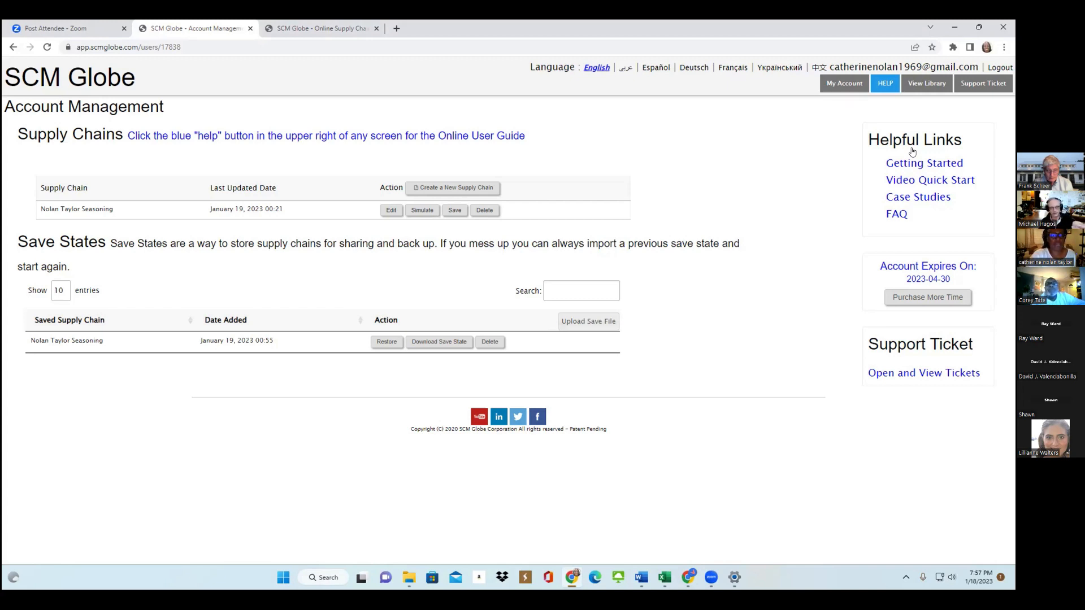
# Open the seasoning supply chain for editing, list its vehicles, and save another copy of the model.
pyautogui.click(391, 210)
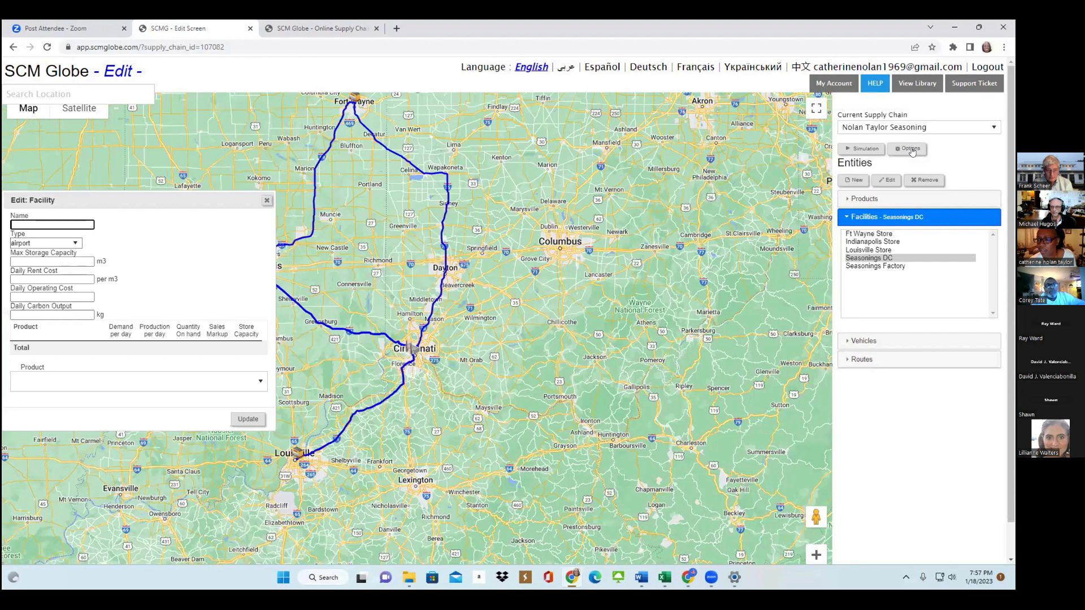
pyautogui.click(863, 341)
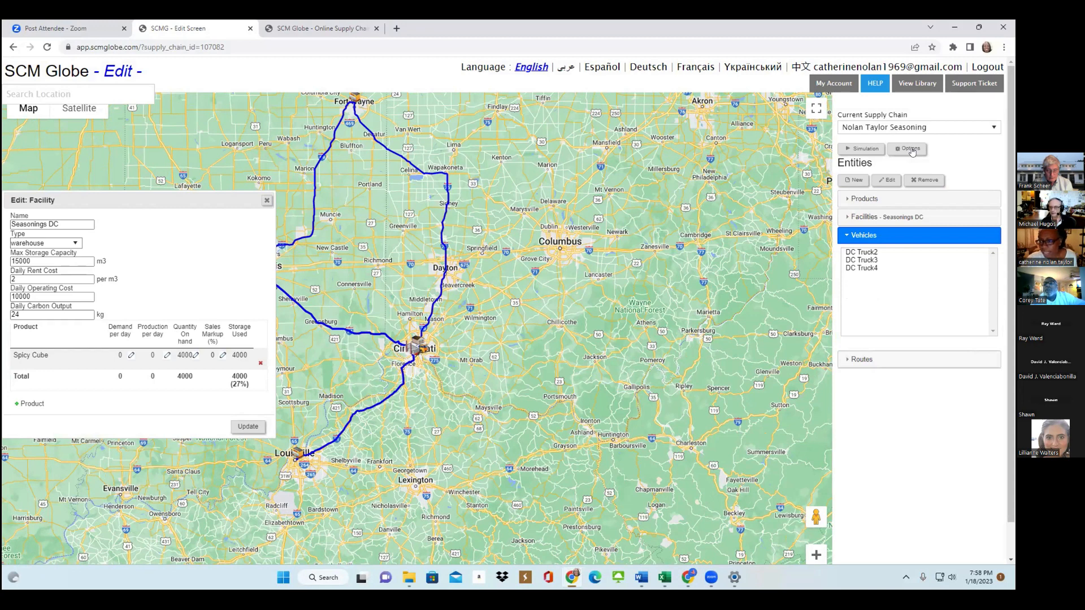
pyautogui.click(910, 150)
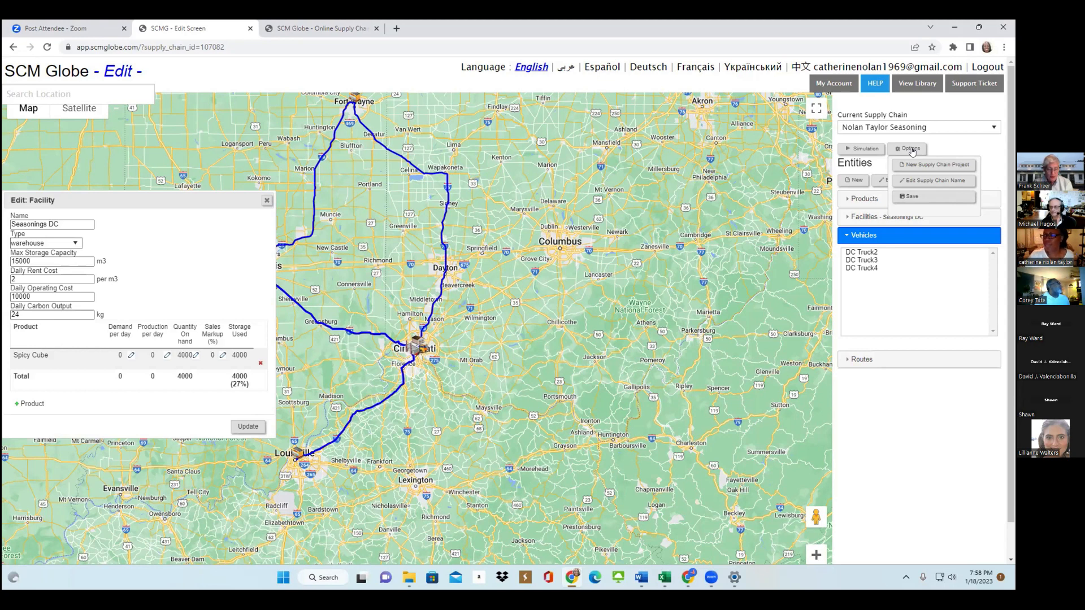
pyautogui.click(911, 150)
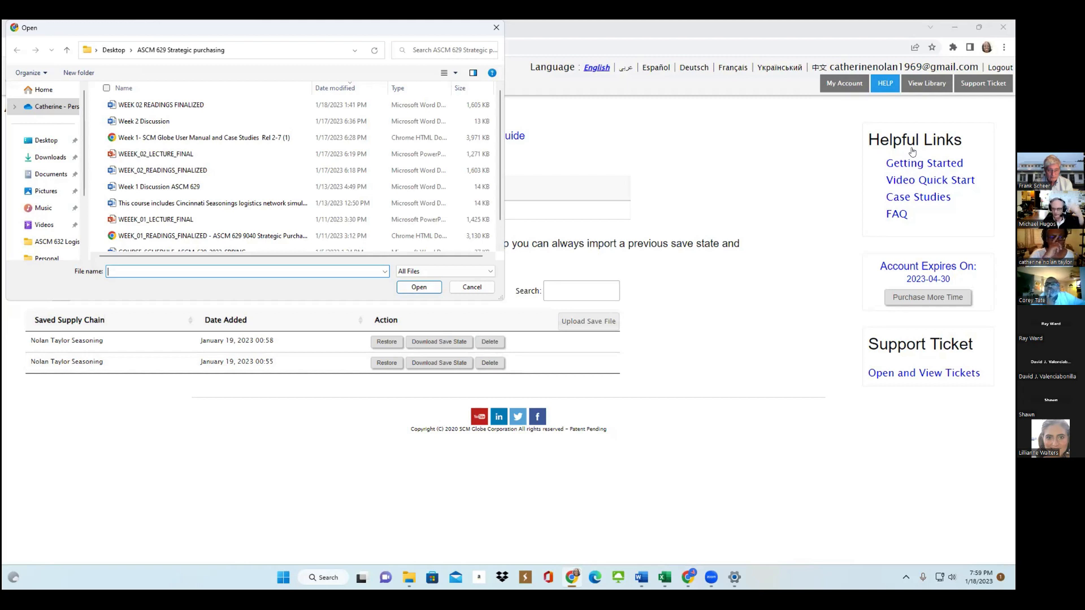
pyautogui.click(51, 157)
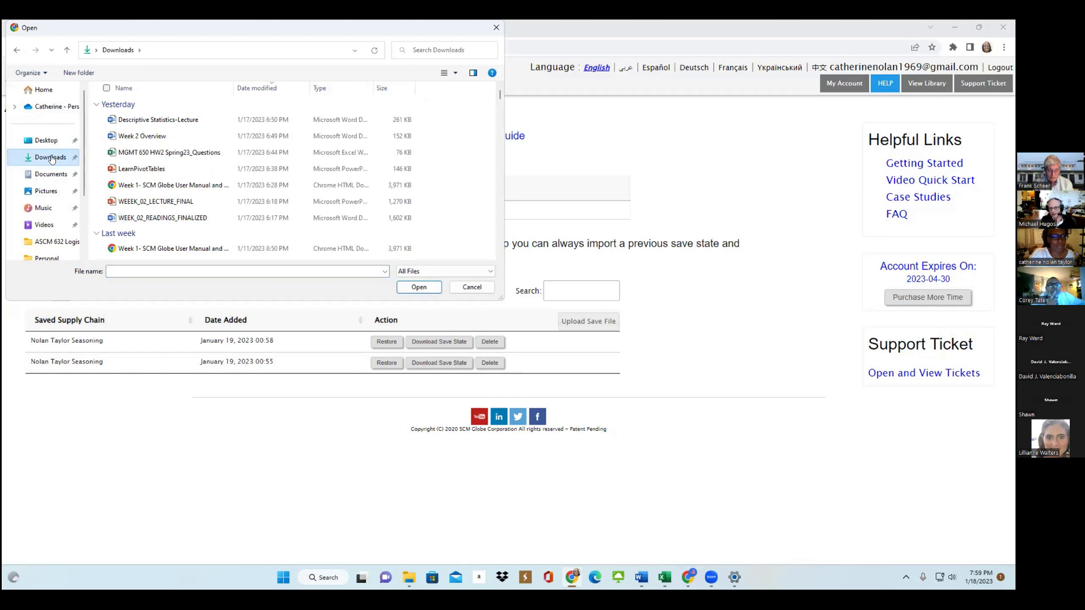
pyautogui.click(474, 291)
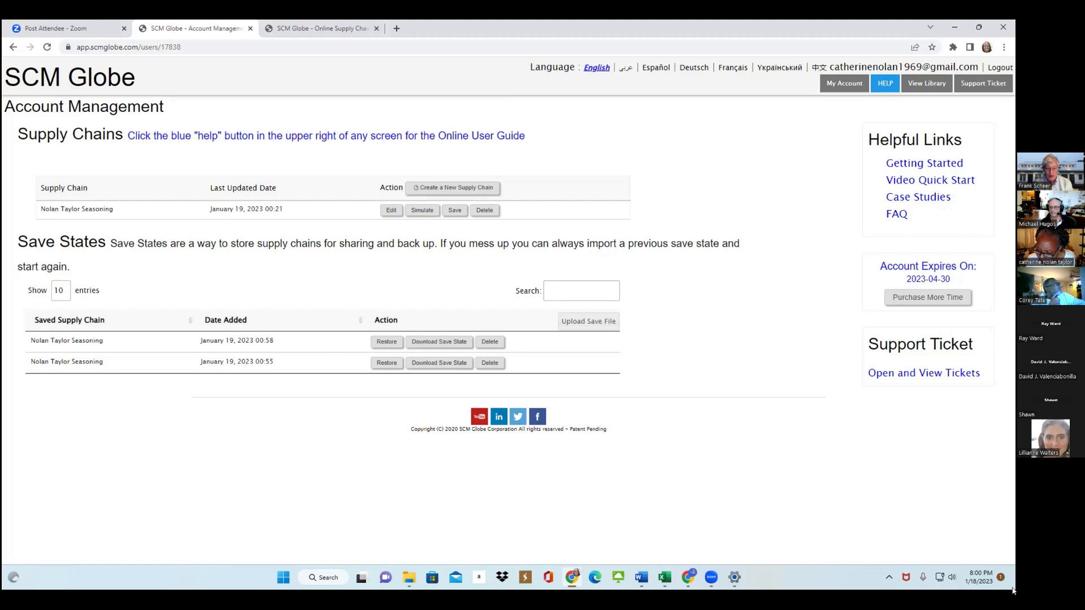
pyautogui.click(961, 584)
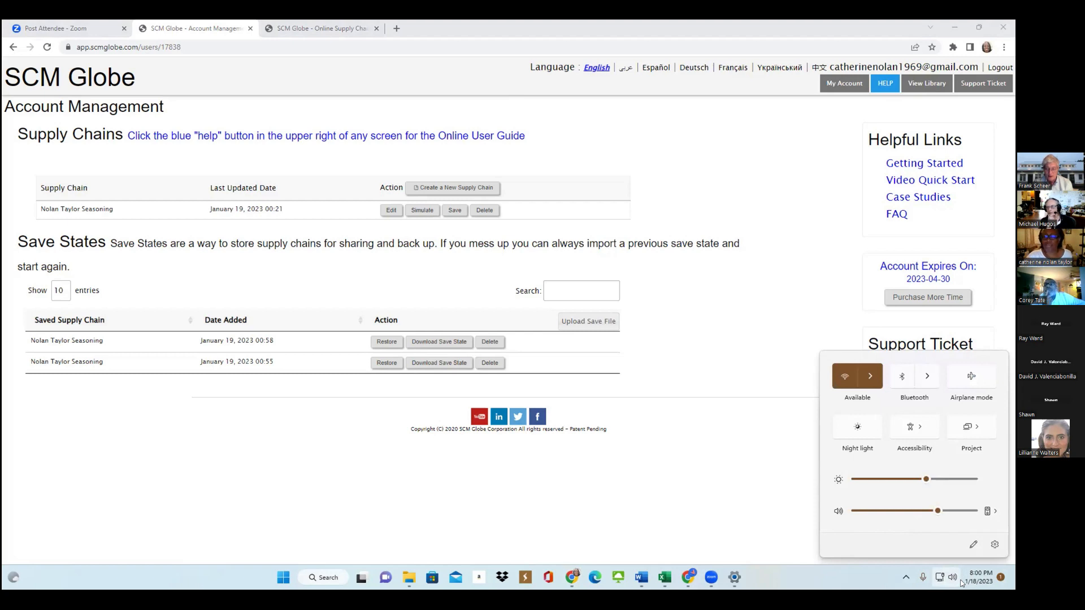
# Open the SCM Globe Online Guide from the account page and go to its Video Tutorials page.
pyautogui.click(885, 84)
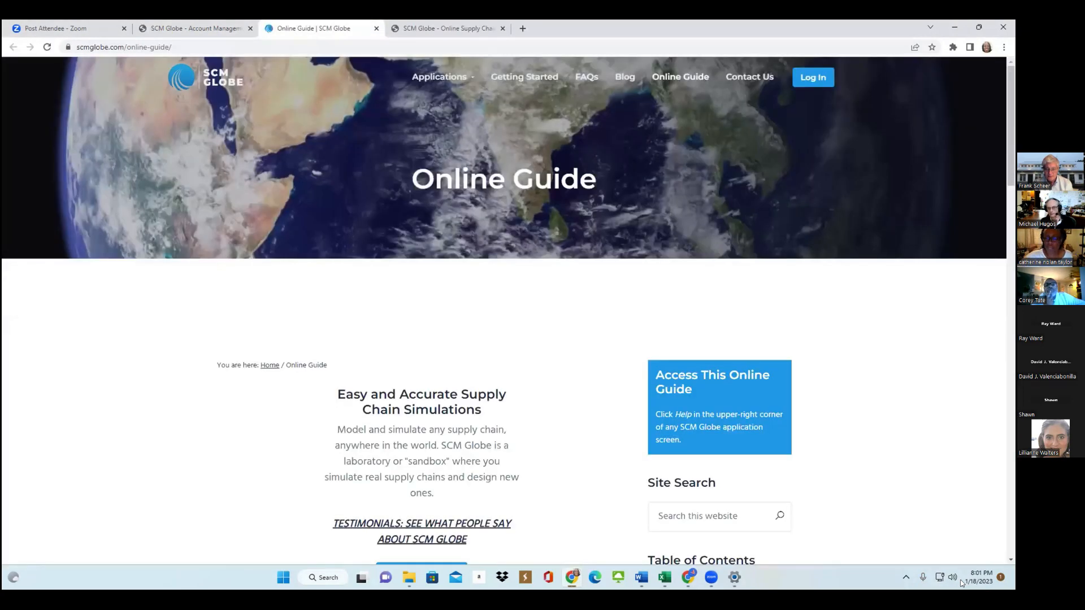
pyautogui.scroll(-4, 503, 312)
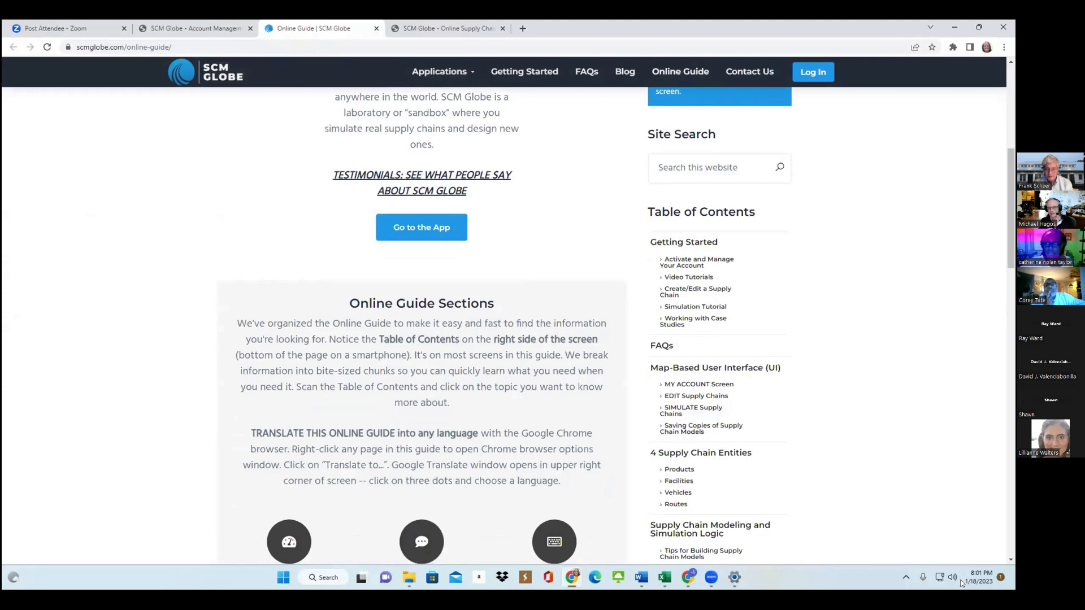
pyautogui.scroll(4, 503, 311)
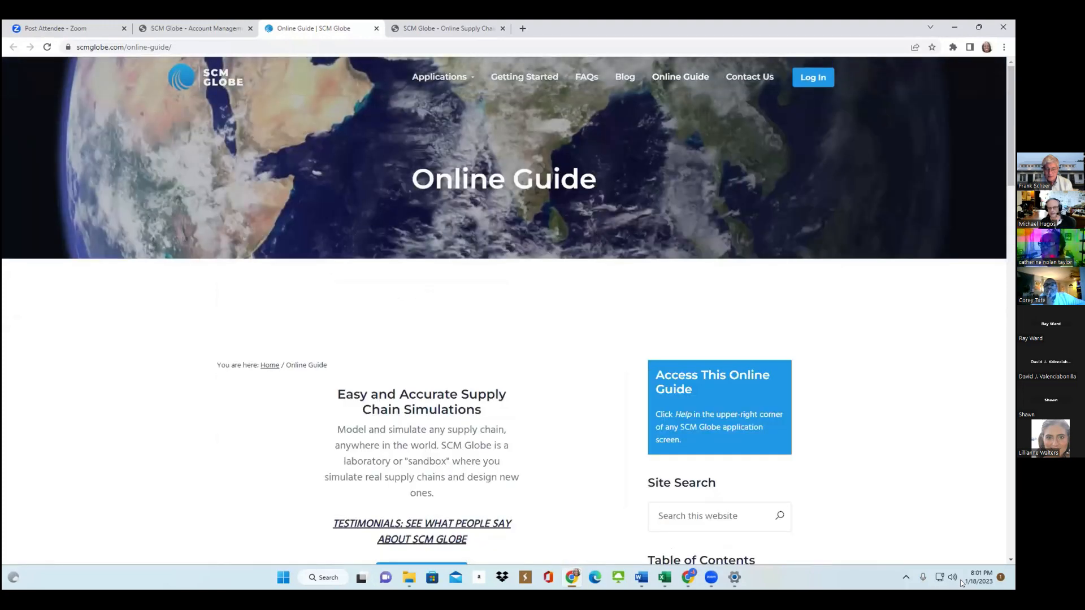
pyautogui.scroll(-5, 503, 311)
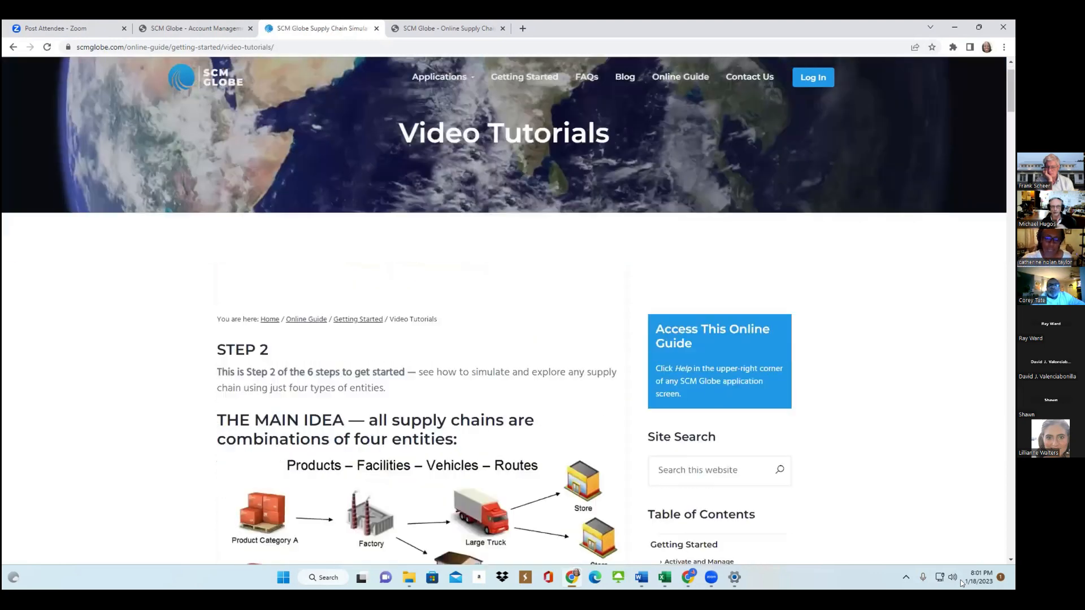
# Read the Video Tutorials overview of the three things to do and the diagram linking Edit, Simulate, Online Guide and My Account.
pyautogui.scroll(-7, 504, 325)
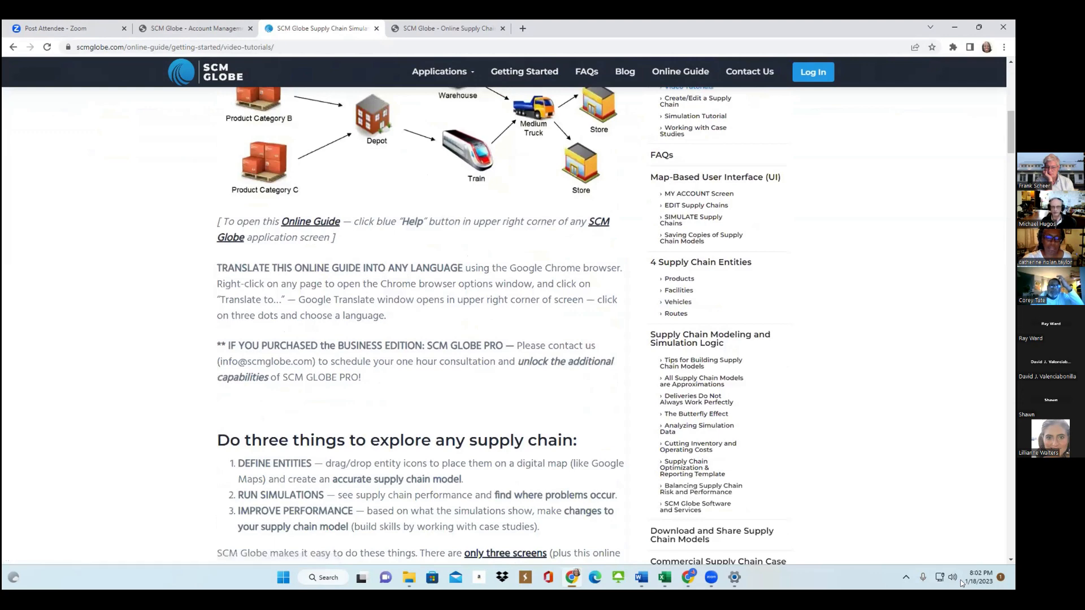
pyautogui.scroll(-5, 505, 326)
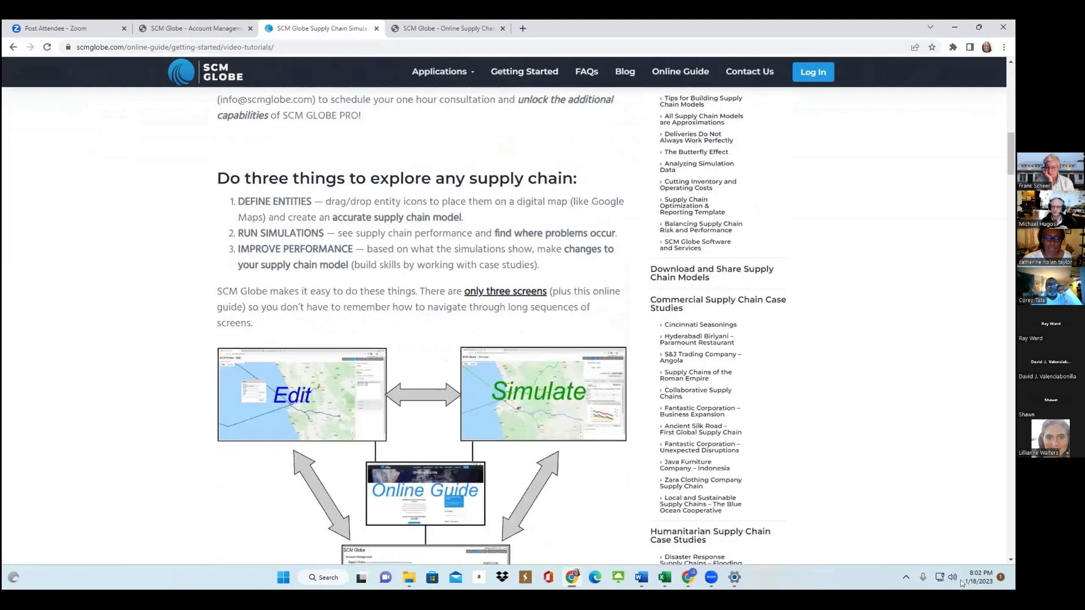
pyautogui.scroll(-4, 505, 326)
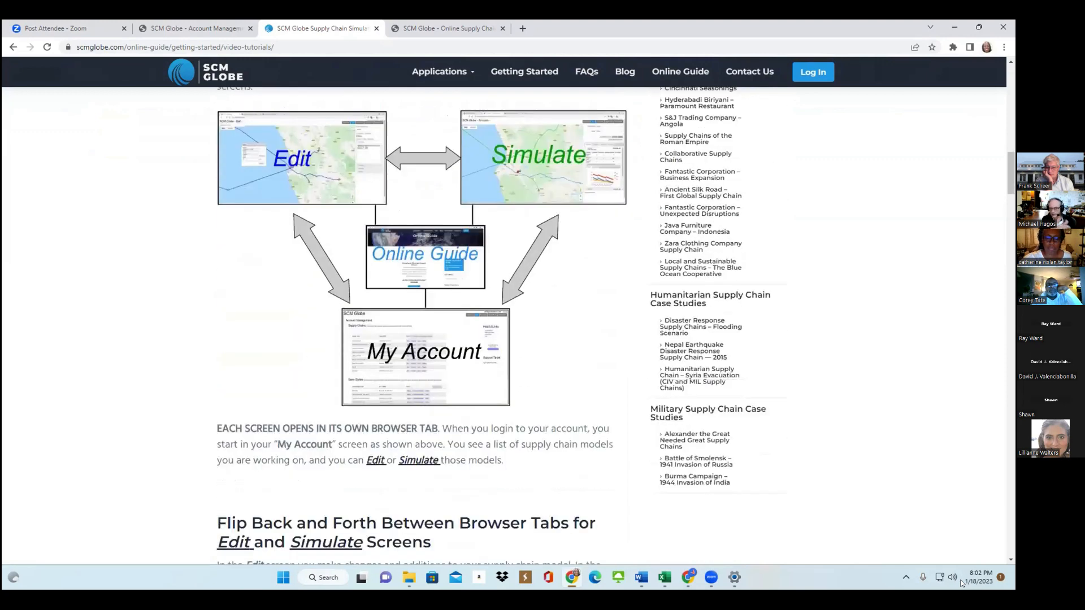
pyautogui.scroll(-2, 505, 326)
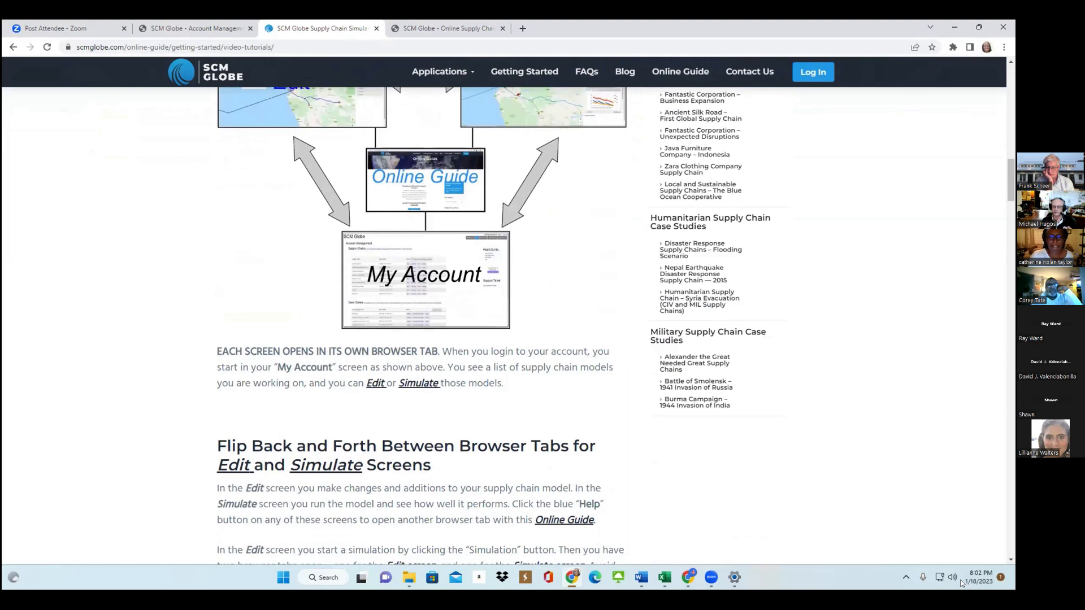
pyautogui.scroll(2, 505, 325)
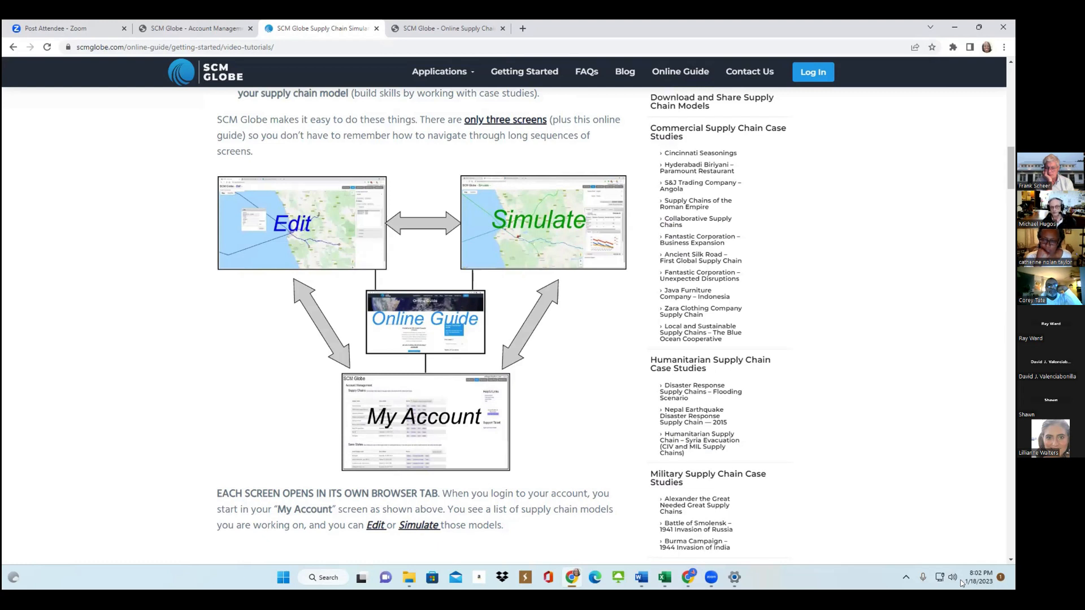
pyautogui.scroll(-3, 961, 583)
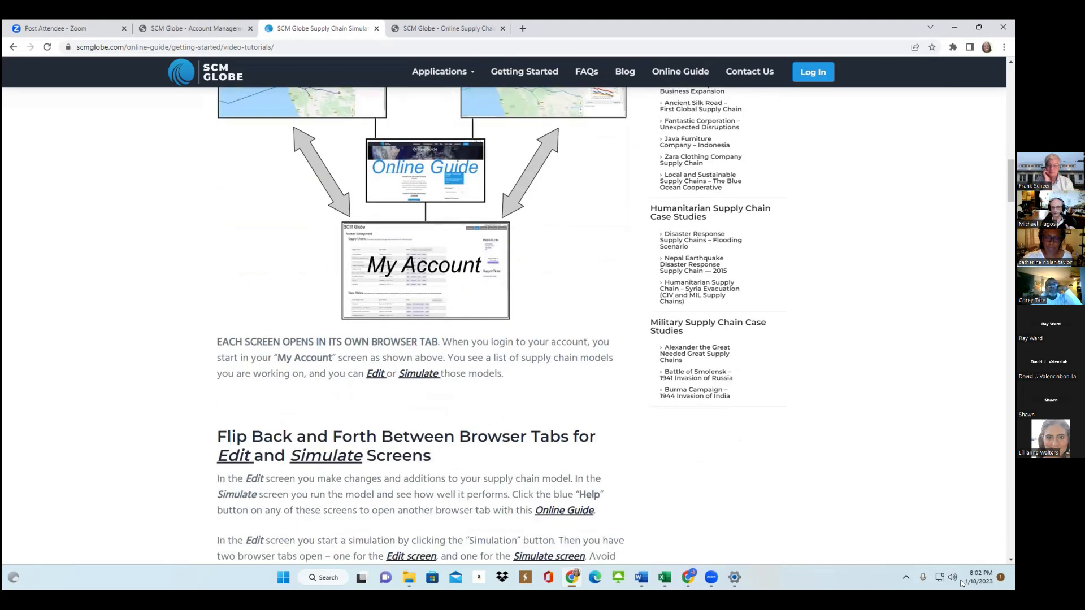
# Read the Define Entities and Run Simulations sections of the Video Tutorials page, including their notes on product units and simulation length.
pyautogui.scroll(-5, 962, 583)
pyautogui.scroll(-6, 962, 583)
pyautogui.scroll(-2, 962, 583)
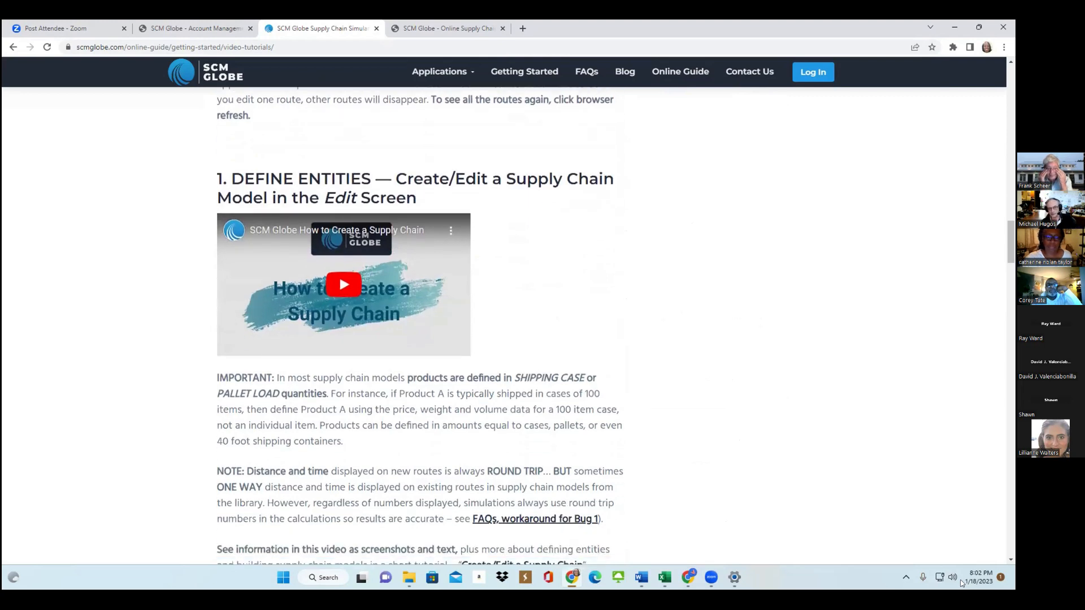
pyautogui.scroll(-4, 962, 583)
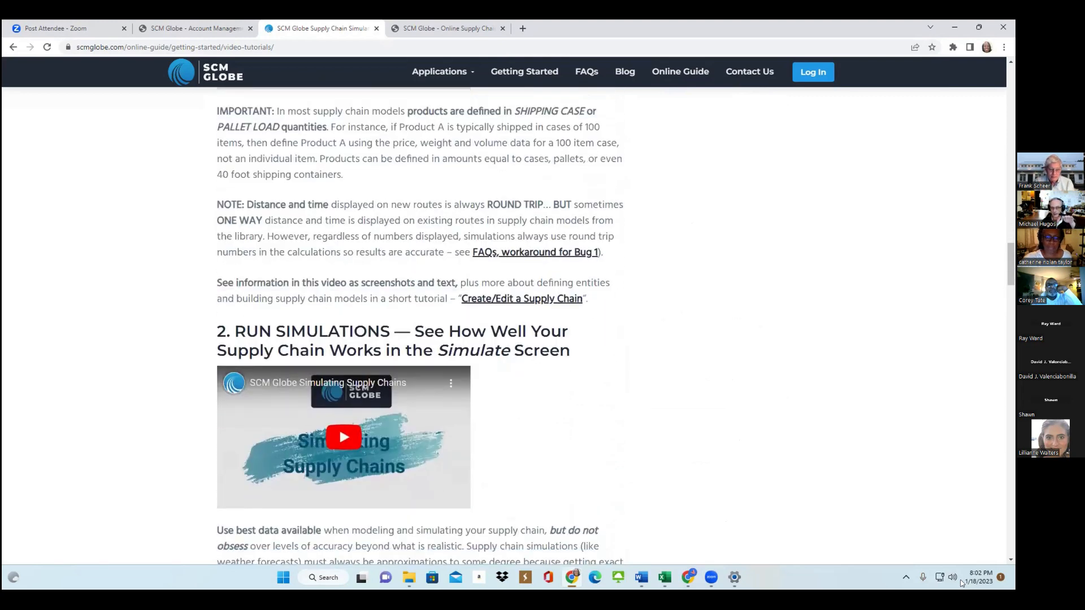
pyautogui.scroll(-2, 962, 583)
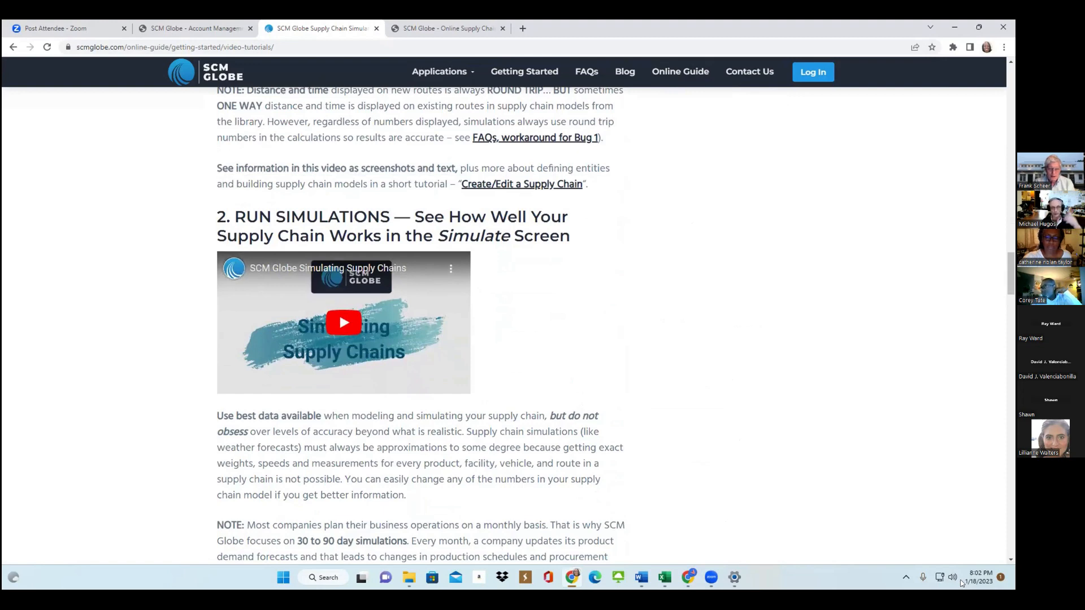
pyautogui.scroll(-1, 962, 583)
pyautogui.scroll(-2, 961, 583)
pyautogui.scroll(-3, 961, 583)
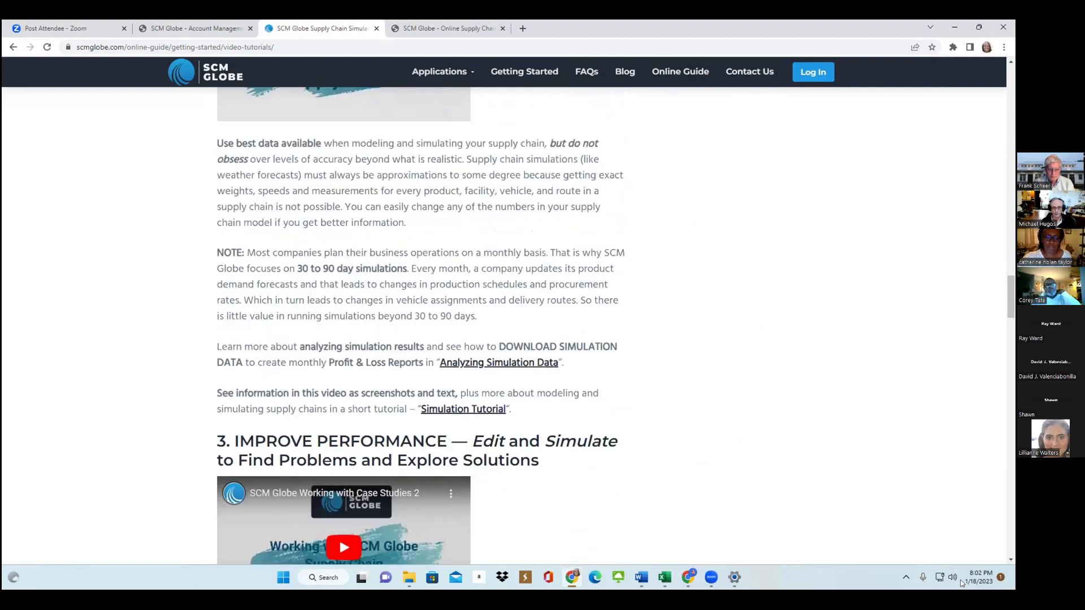
pyautogui.scroll(-2, 961, 583)
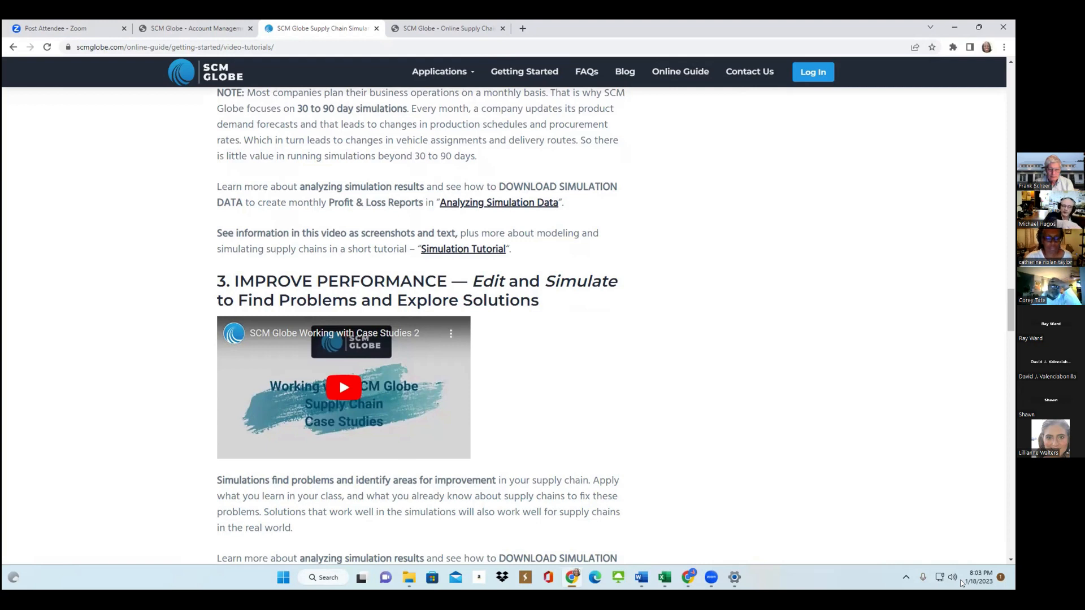
# Read the Improve Performance section and the guidance on backup copies, sharing models and the 7 FAQs.
pyautogui.press('Down')
pyautogui.press('Down')
pyautogui.press('Down')
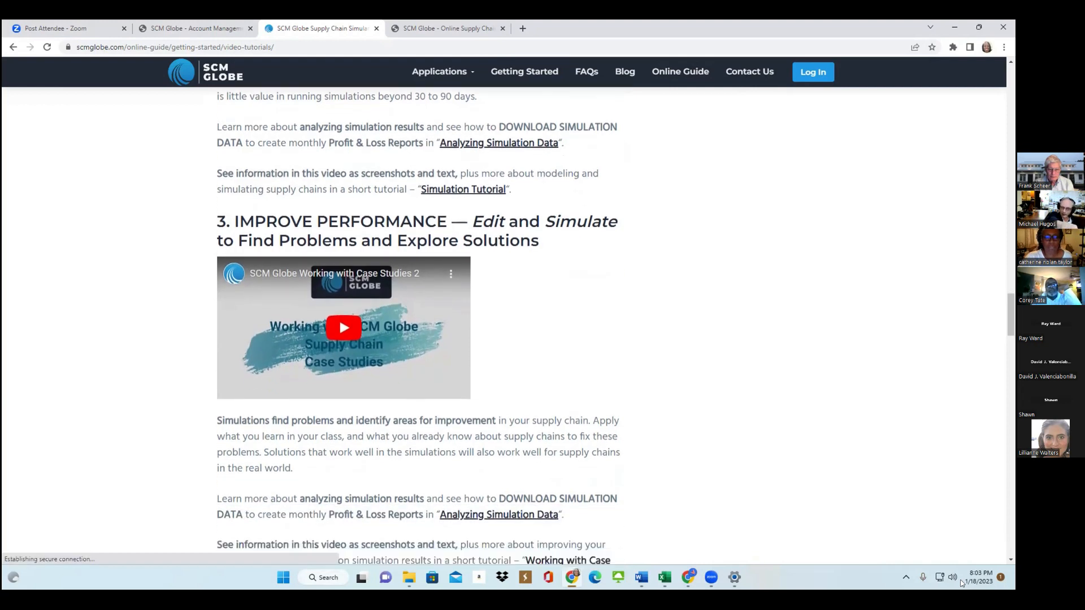
pyautogui.press('Down')
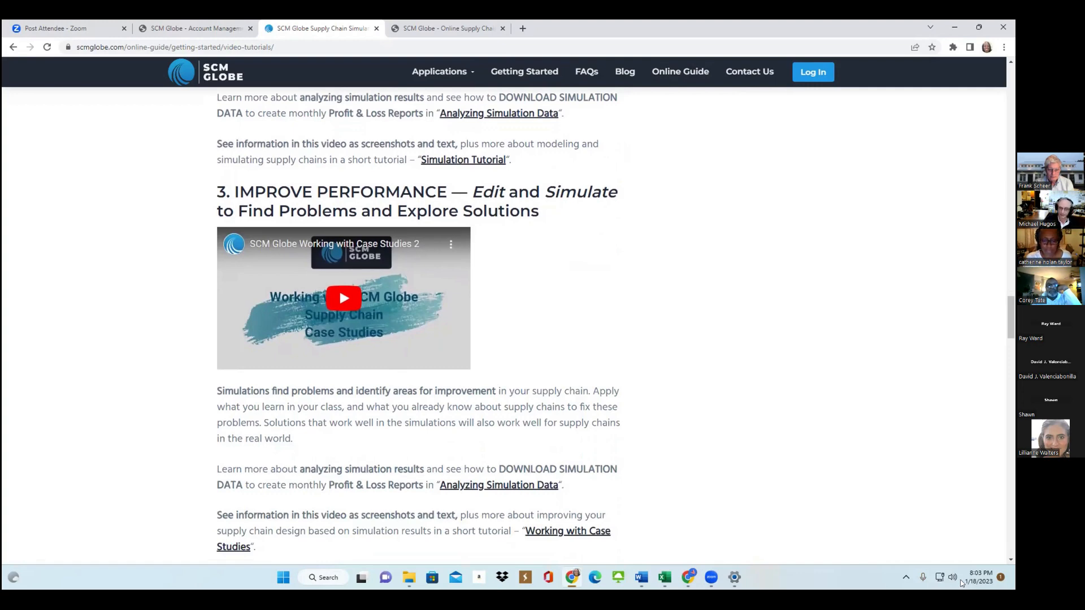
pyautogui.press('Down')
pyautogui.press('Down')
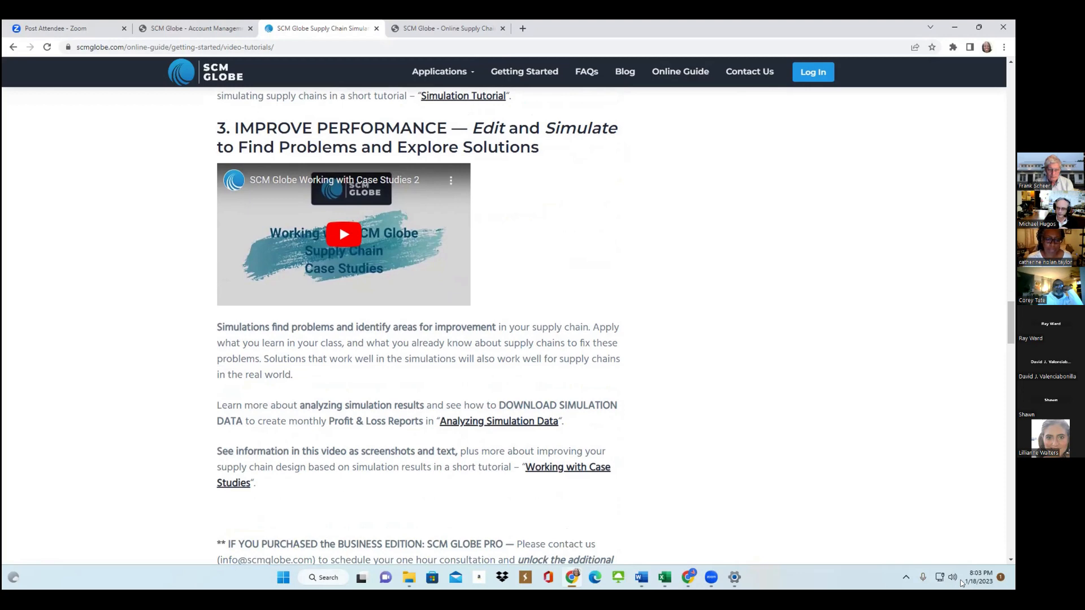
pyautogui.press('Down')
pyautogui.press('Down')
pyautogui.press('Down')
pyautogui.press('Down')
pyautogui.press('Down')
pyautogui.press('Down')
pyautogui.press('Down')
pyautogui.press('Down')
pyautogui.press('Down')
pyautogui.press('Down')
pyautogui.press('Down')
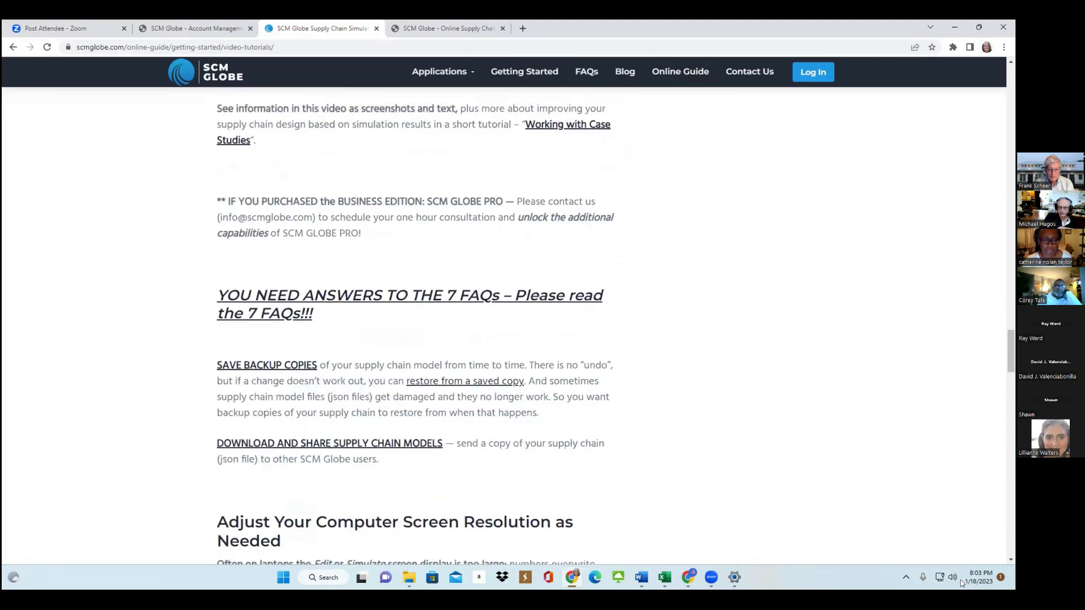
pyautogui.press('Down')
pyautogui.press('Down')
pyautogui.press('Down')
pyautogui.press('Down')
pyautogui.press('Down')
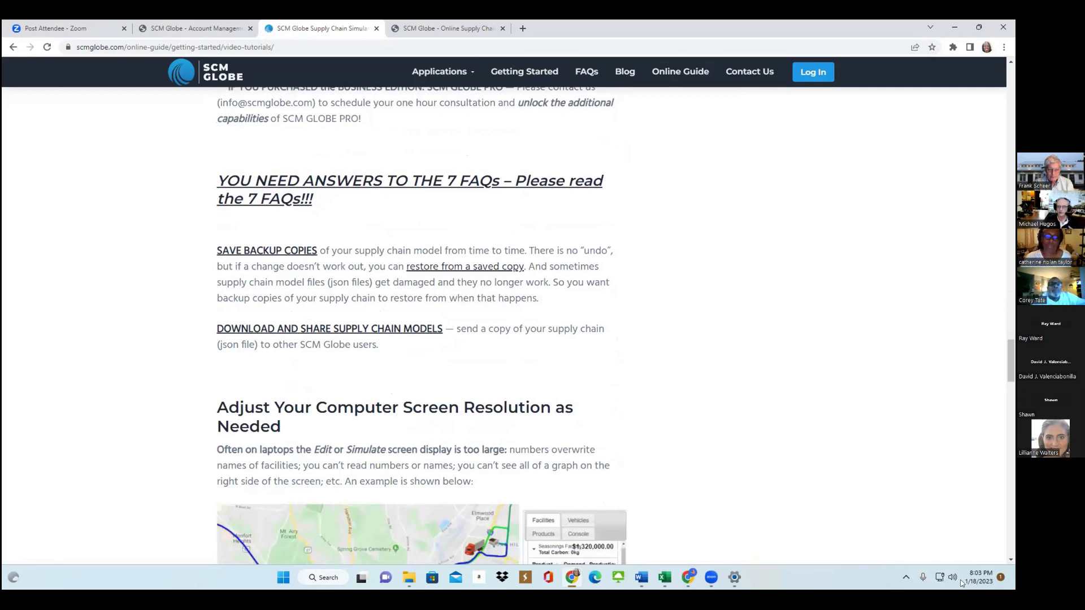
# Open the guide's FAQs page and look through the introduction and list of frequently asked questions.
pyautogui.press('Return')
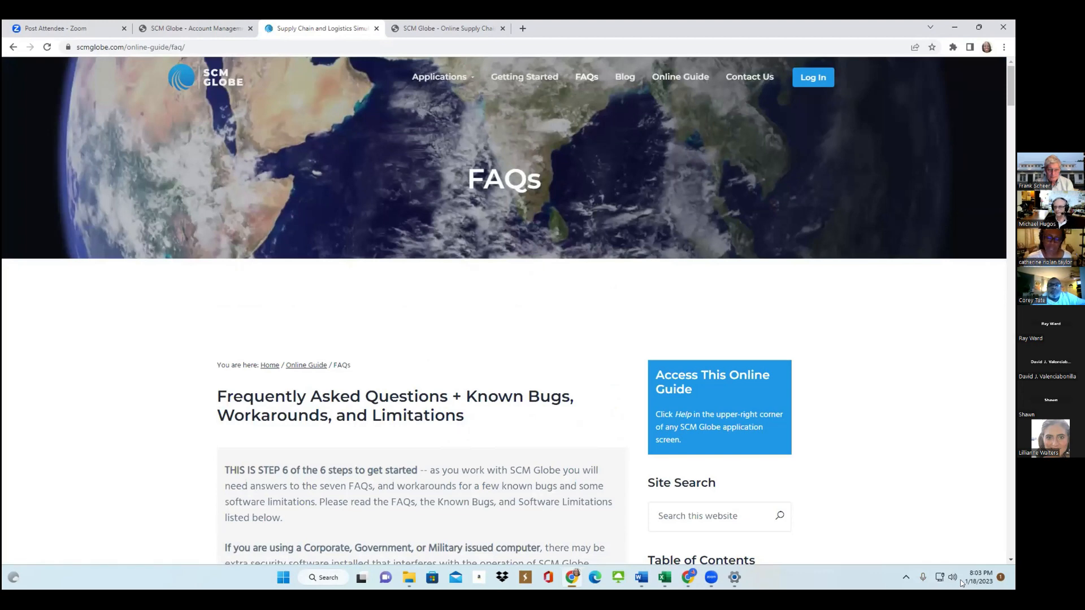
pyautogui.scroll(-3, 504, 310)
pyautogui.scroll(-3, 504, 311)
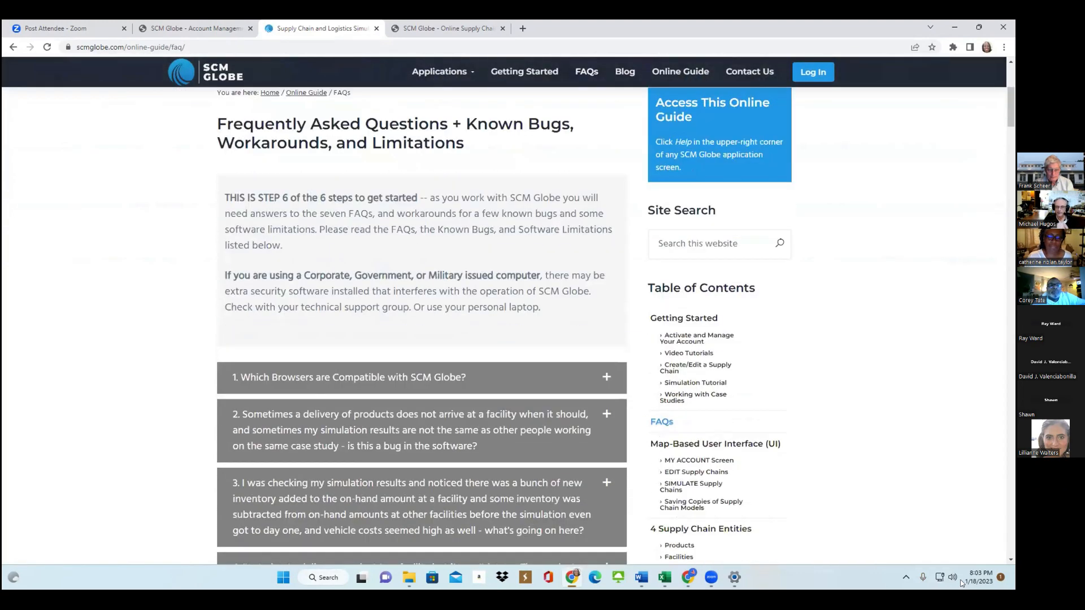
pyautogui.scroll(-3, 504, 311)
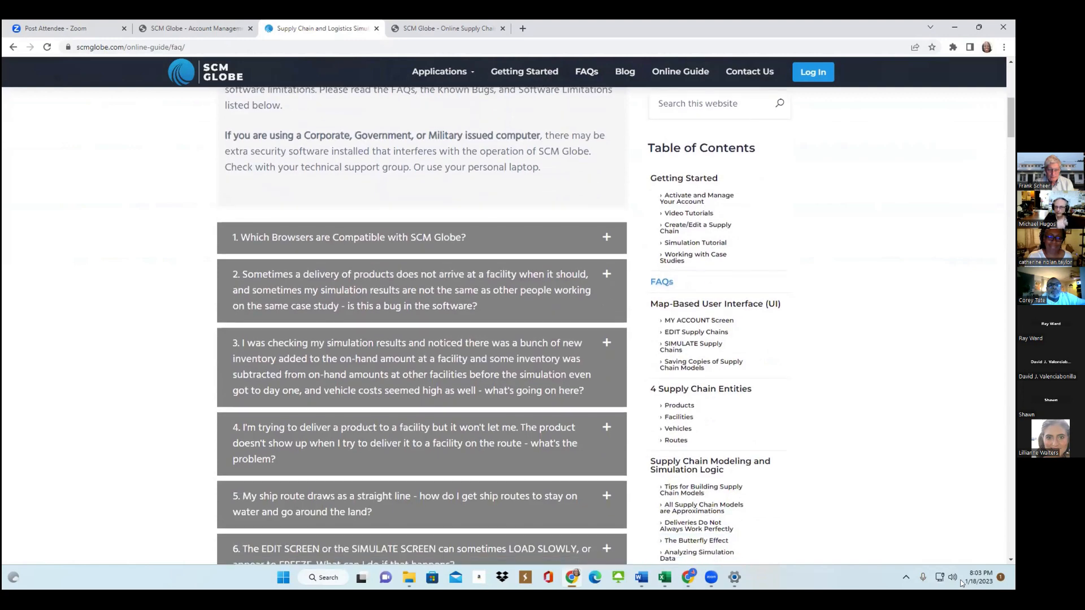